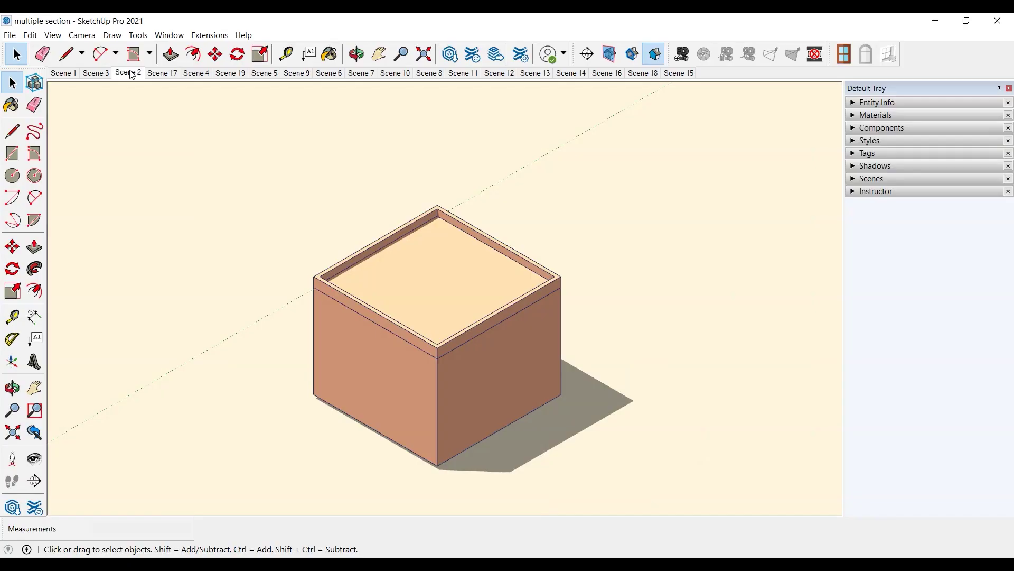
Look through the finished section examples in Scene 2, Scene 19, Scene 4, Scene 14 and Scene 18
click(130, 73)
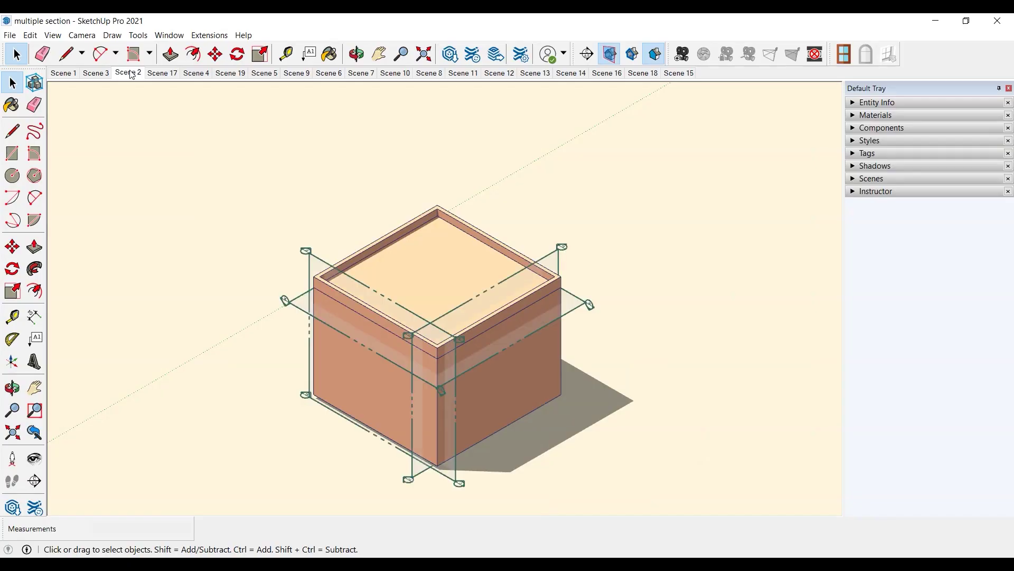
click(231, 74)
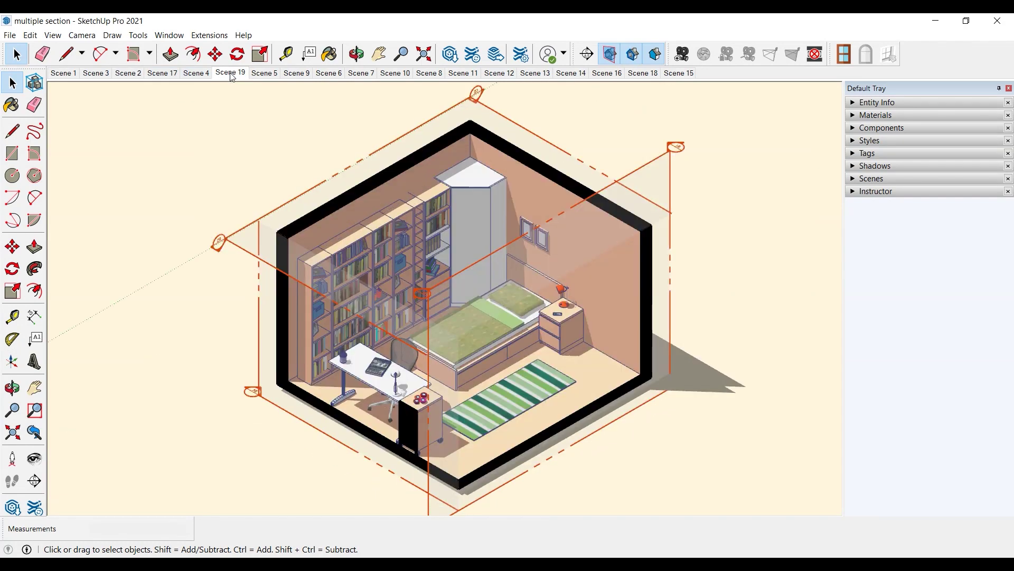
click(199, 77)
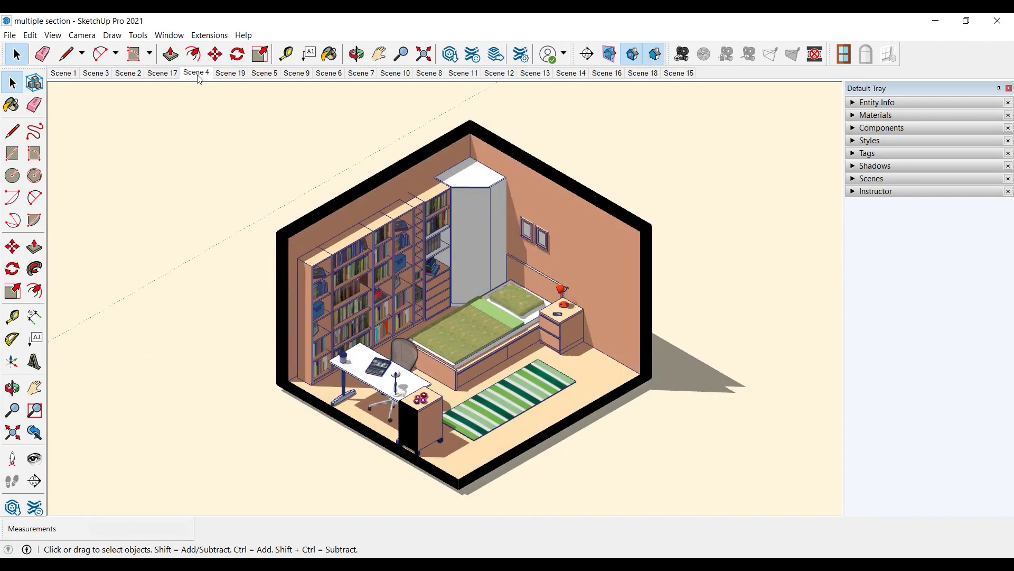
click(572, 74)
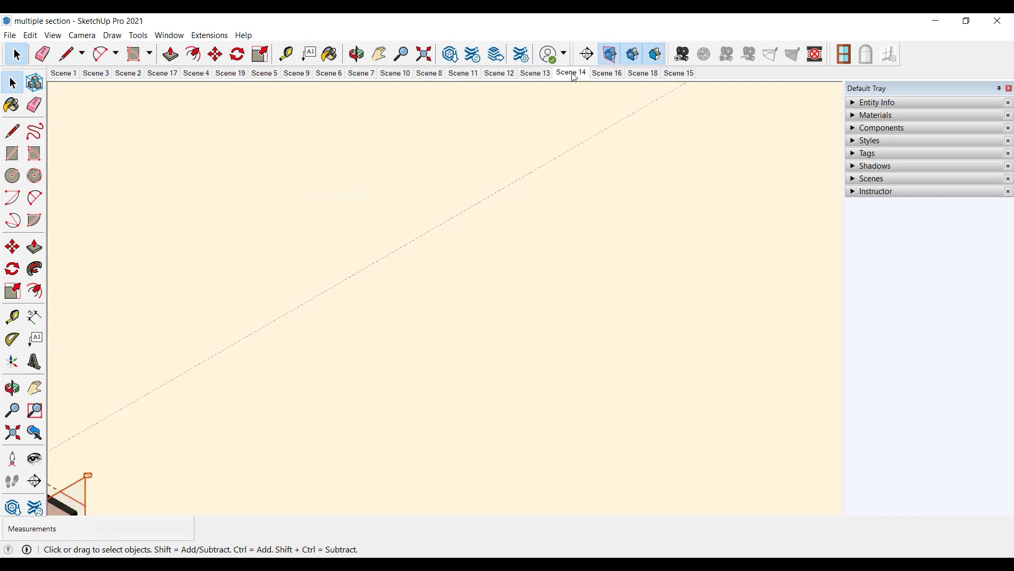
click(654, 75)
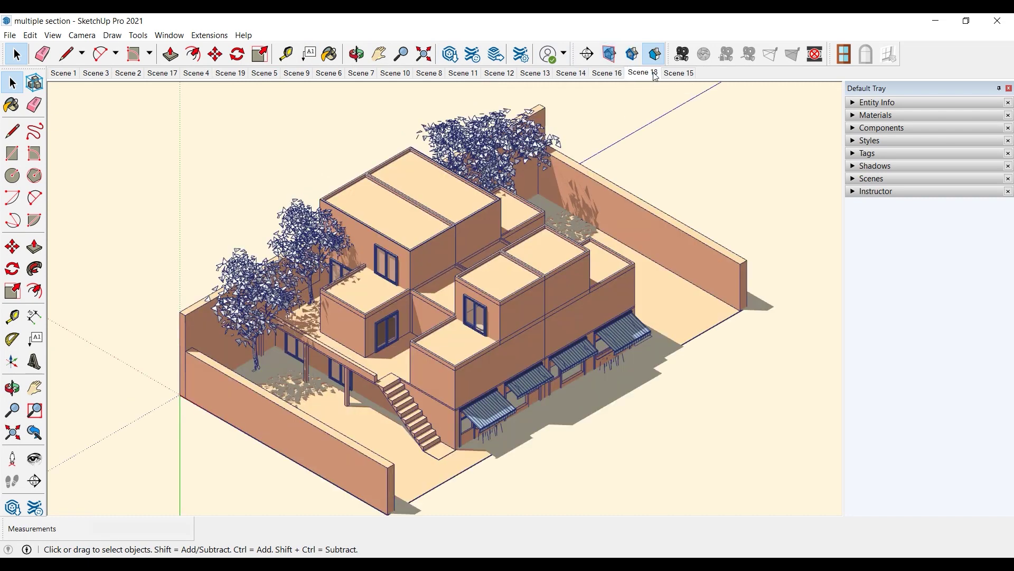
click(576, 74)
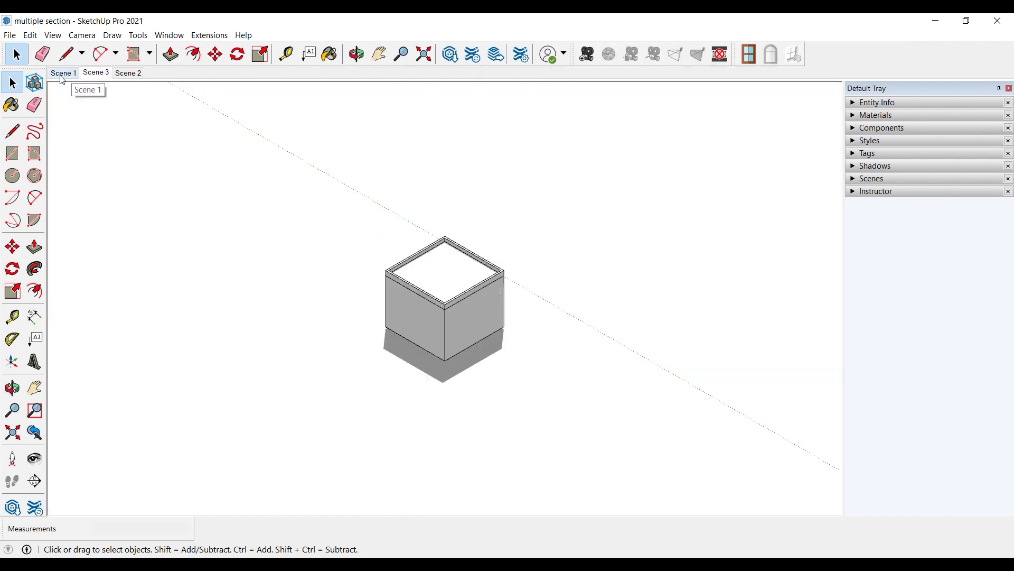
Return to Scene 2 with the closed box, then display the Section tool set and dock it beside the other tools
click(63, 73)
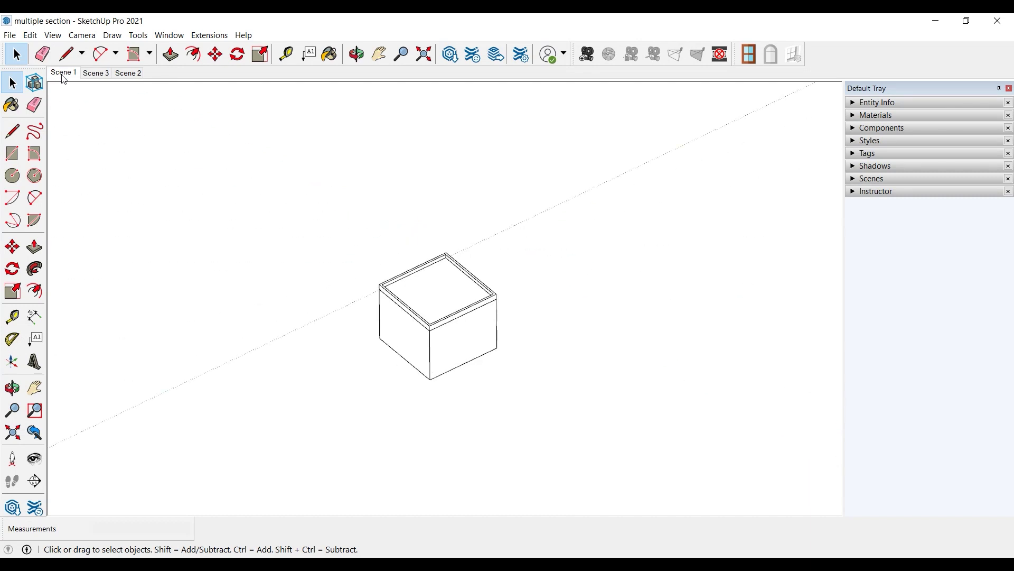
click(135, 74)
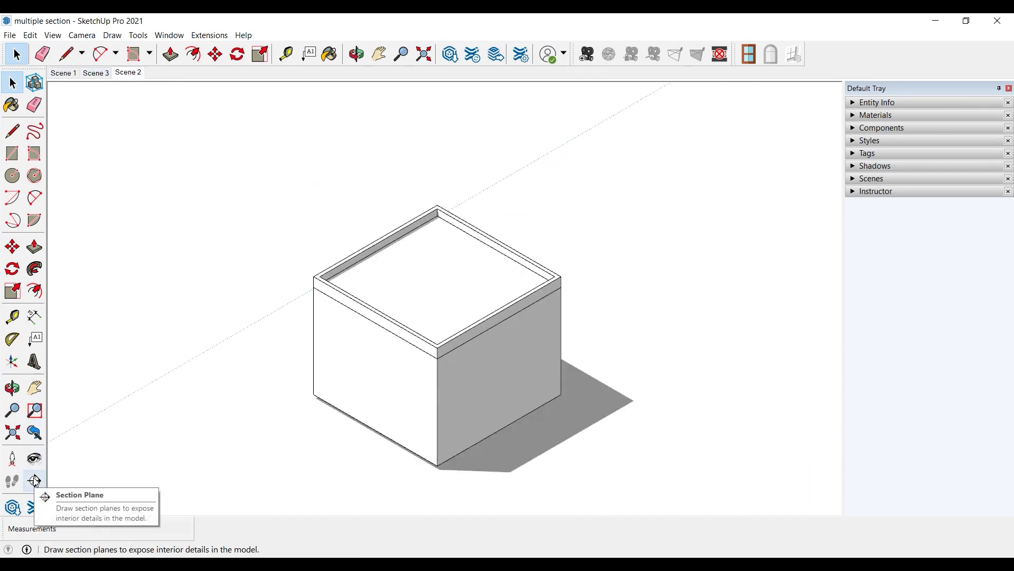
right_click(810, 56)
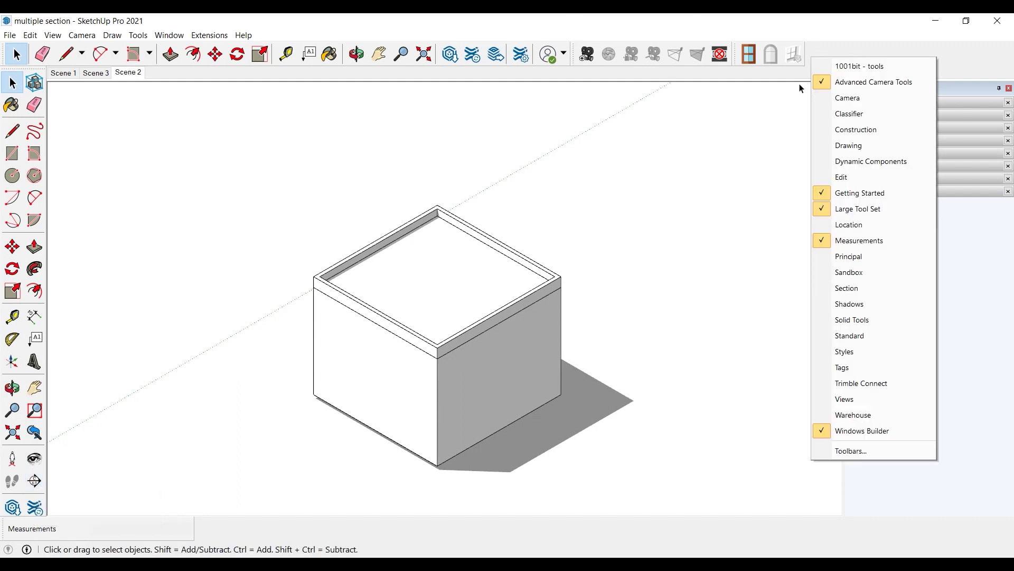
click(852, 292)
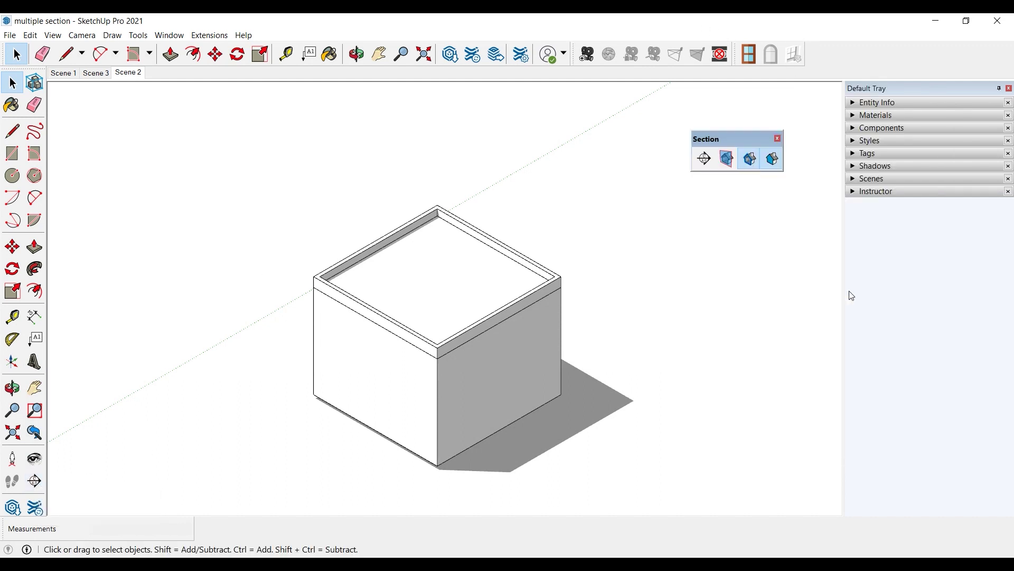
drag(728, 142, 845, 54)
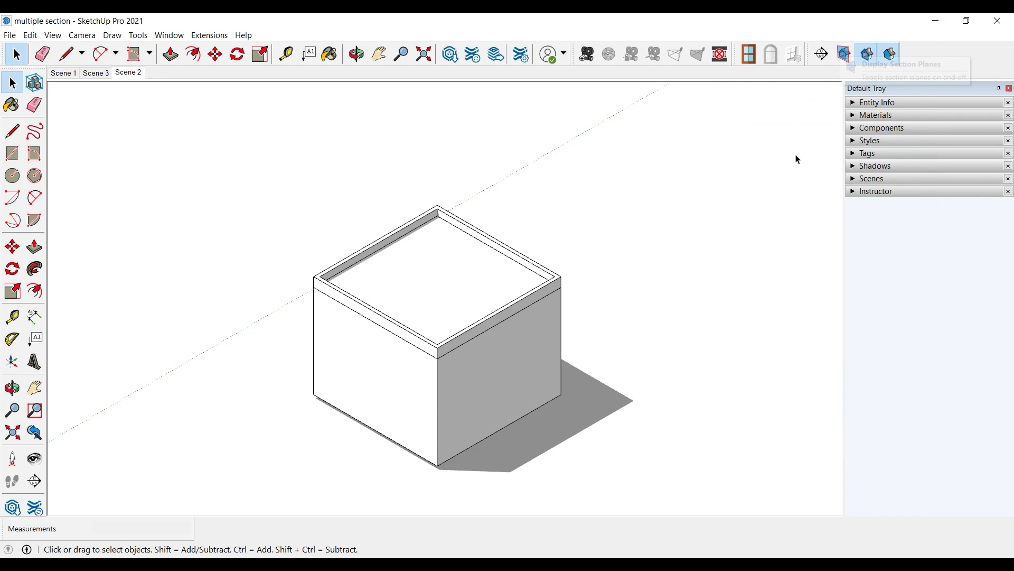
Place a section plane on the white front face of the box
click(826, 57)
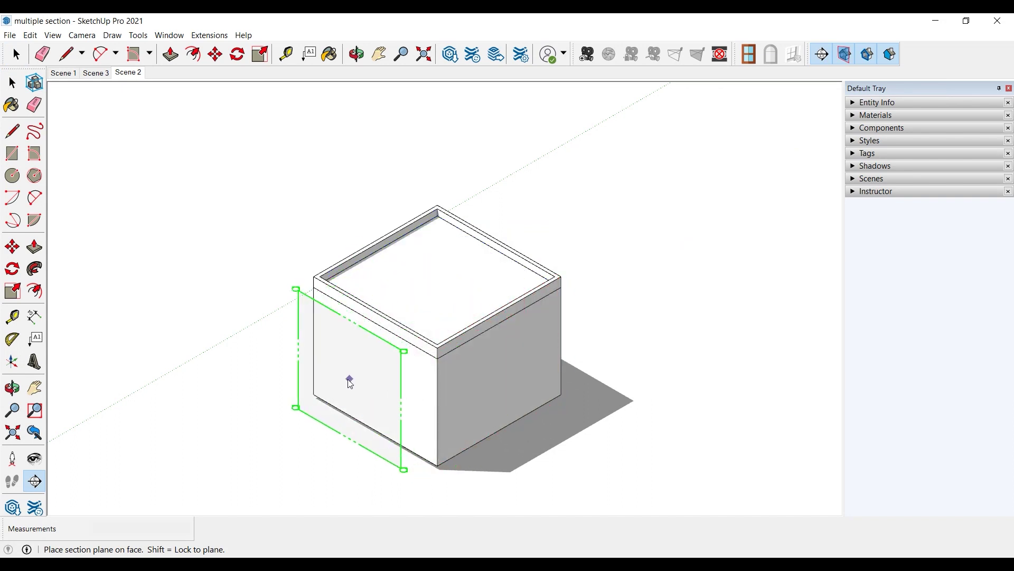
click(372, 369)
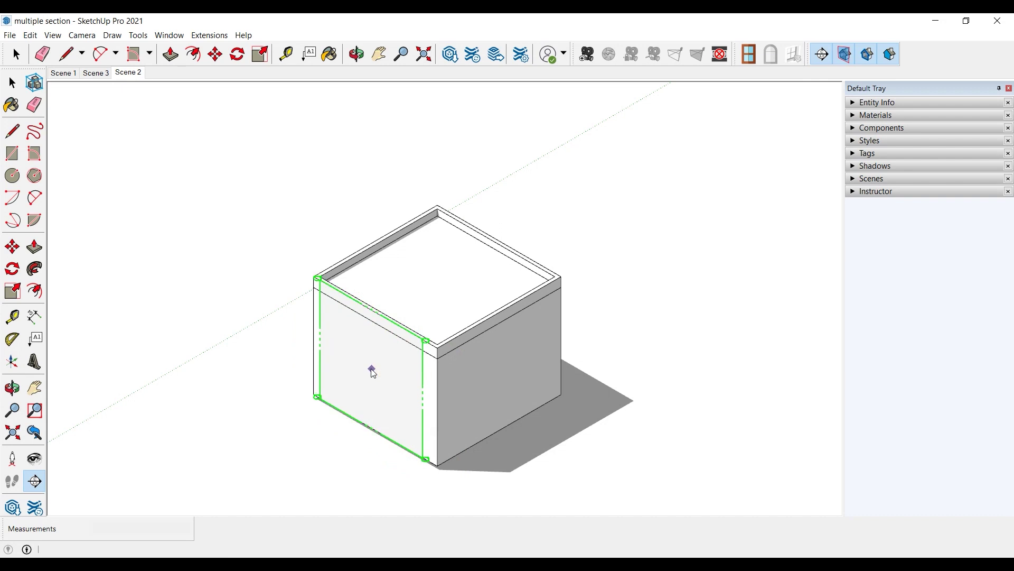
click(372, 370)
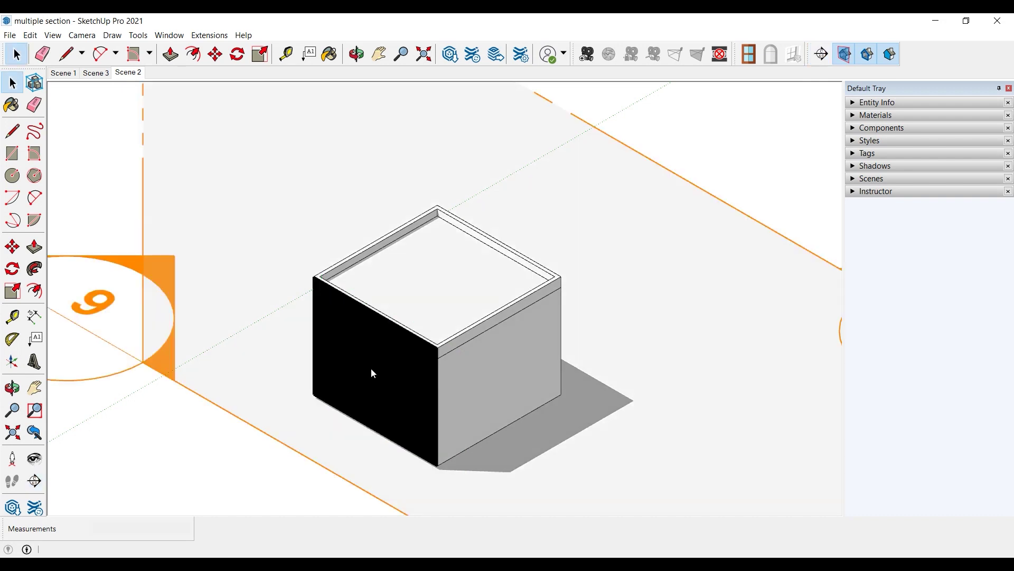
Move the section plane about 20.41 cm into the box to cut through its front wall, and deselect it
click(138, 265)
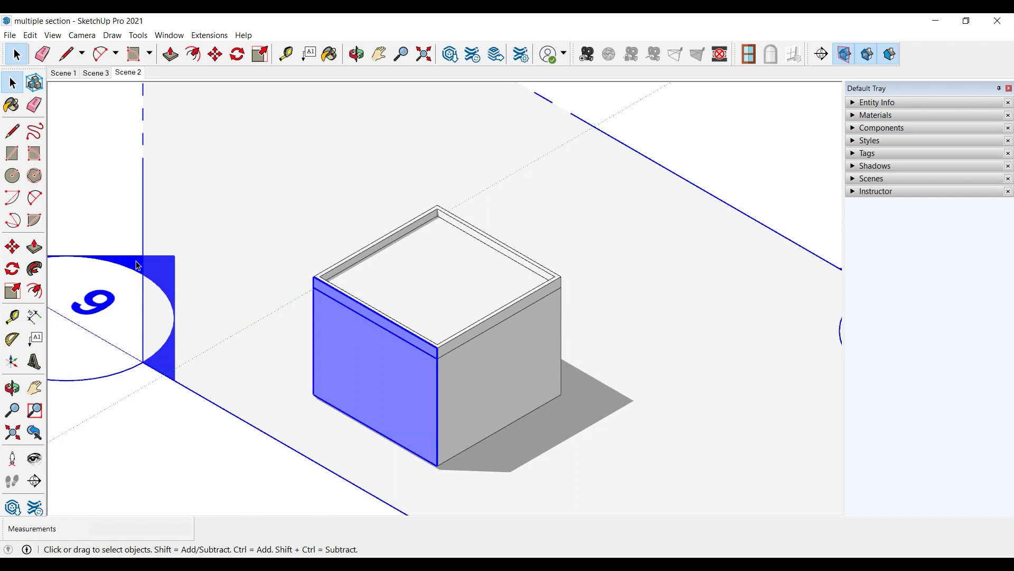
click(12, 247)
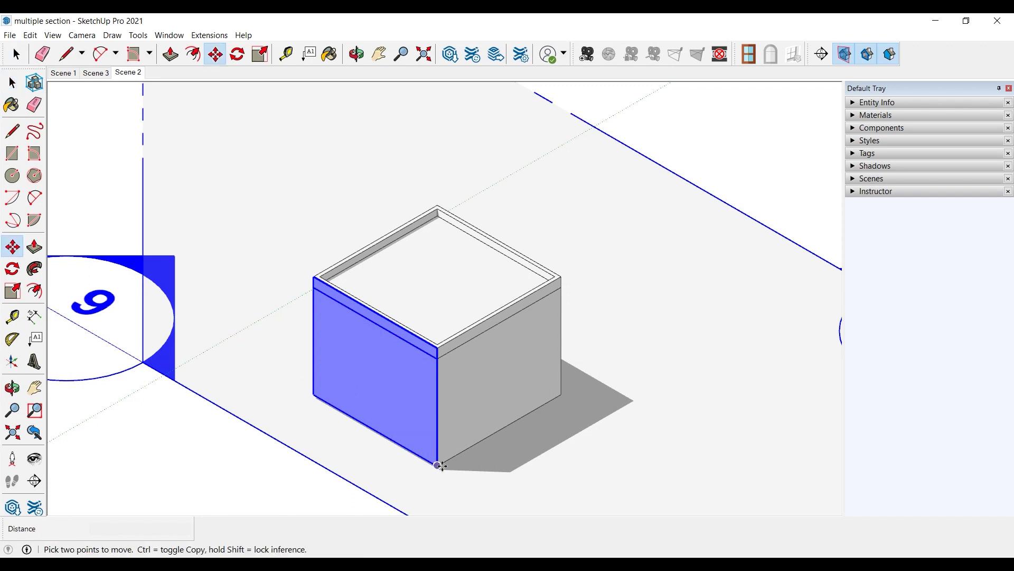
click(439, 464)
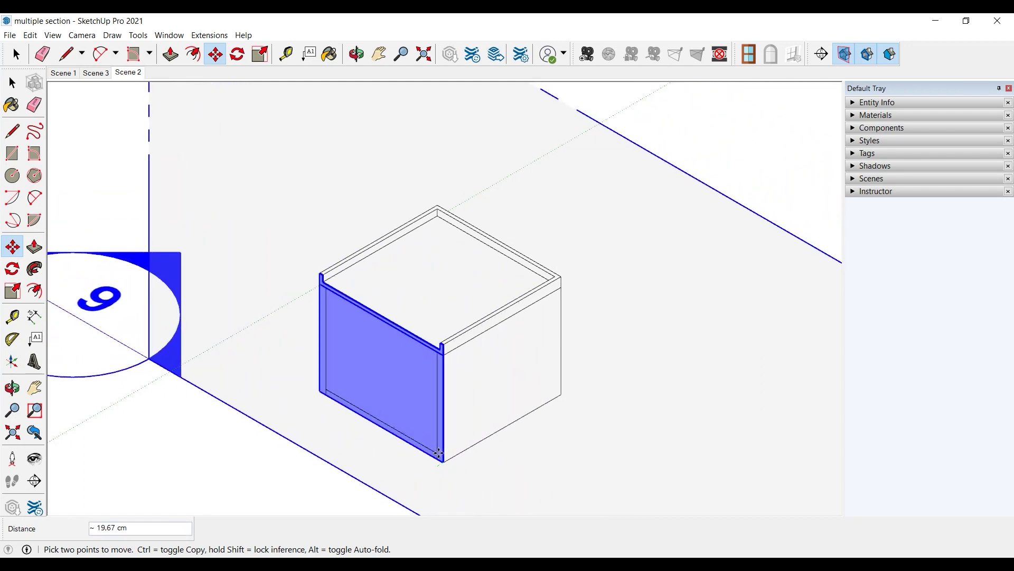
click(438, 453)
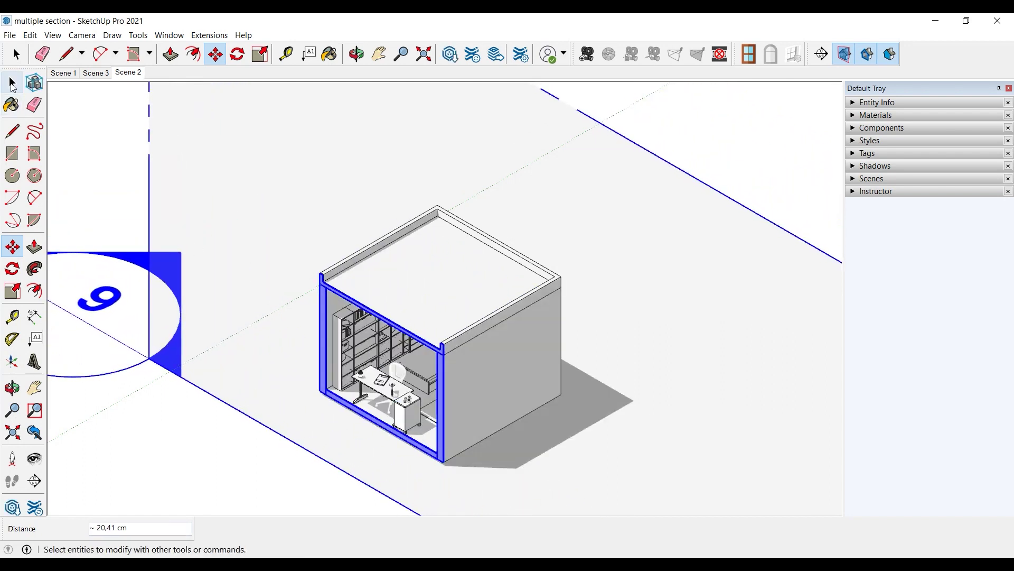
click(15, 53)
click(105, 145)
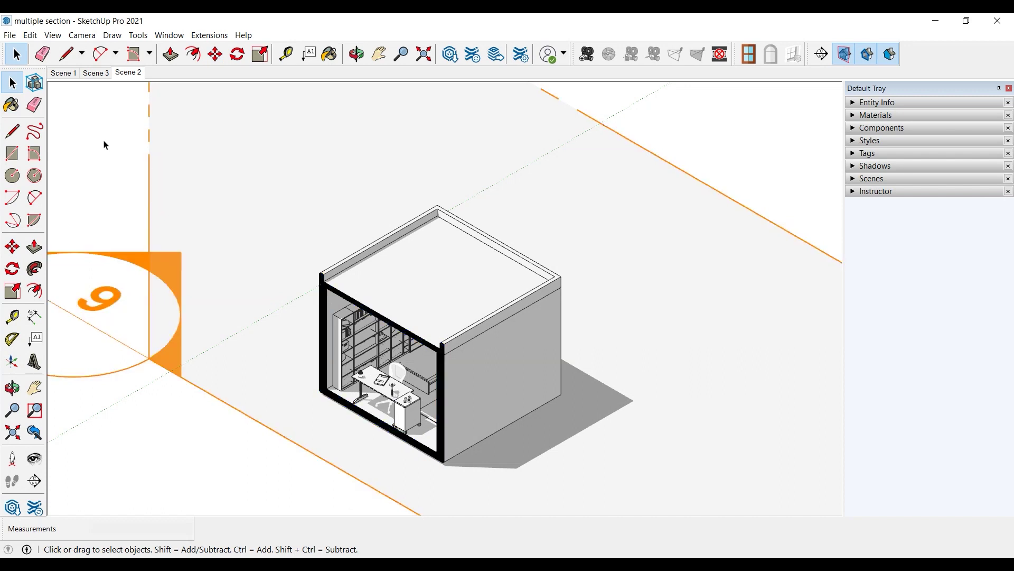
Switch the display of section planes and of section cuts off and back on
click(845, 55)
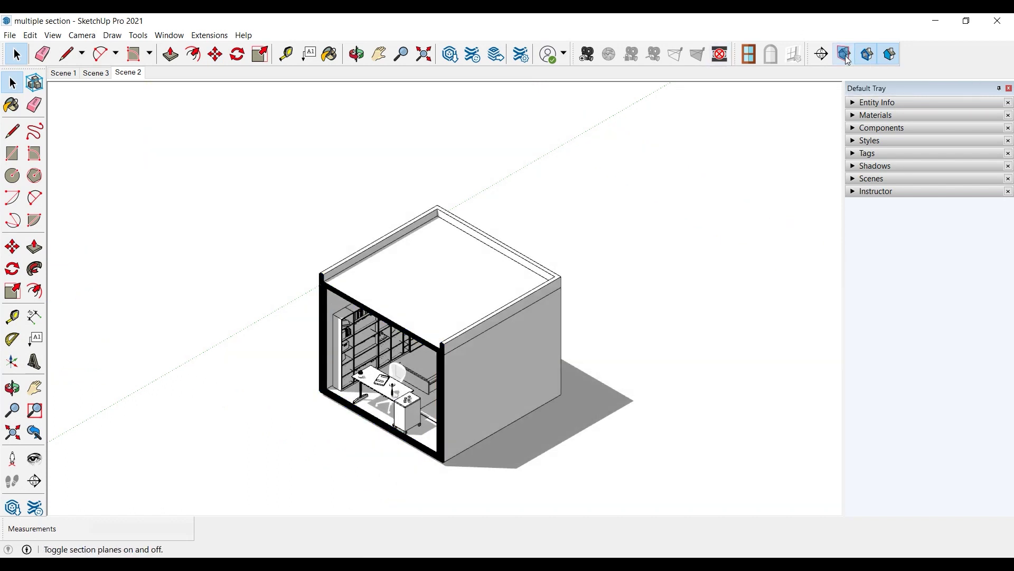
click(847, 57)
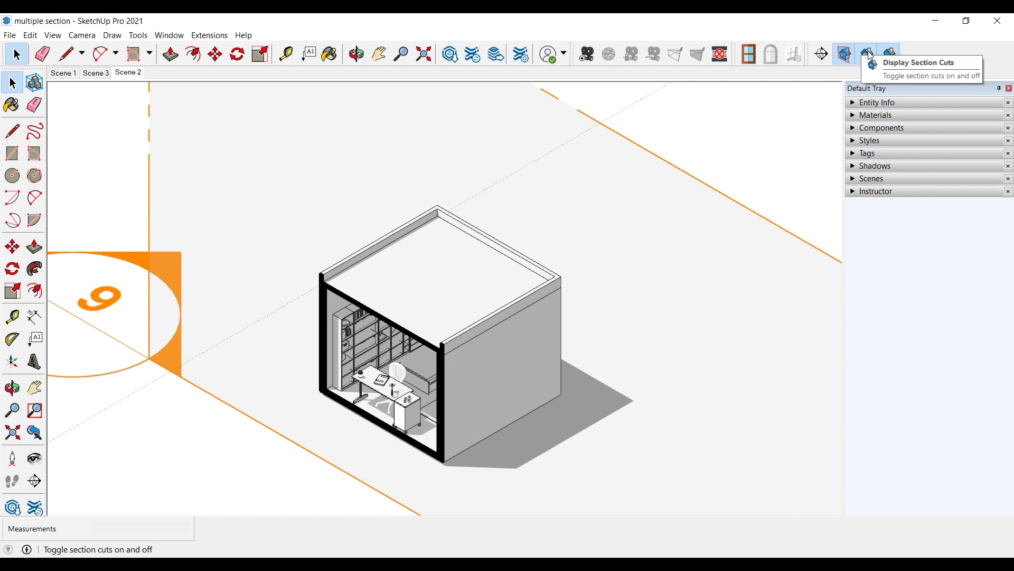
click(870, 55)
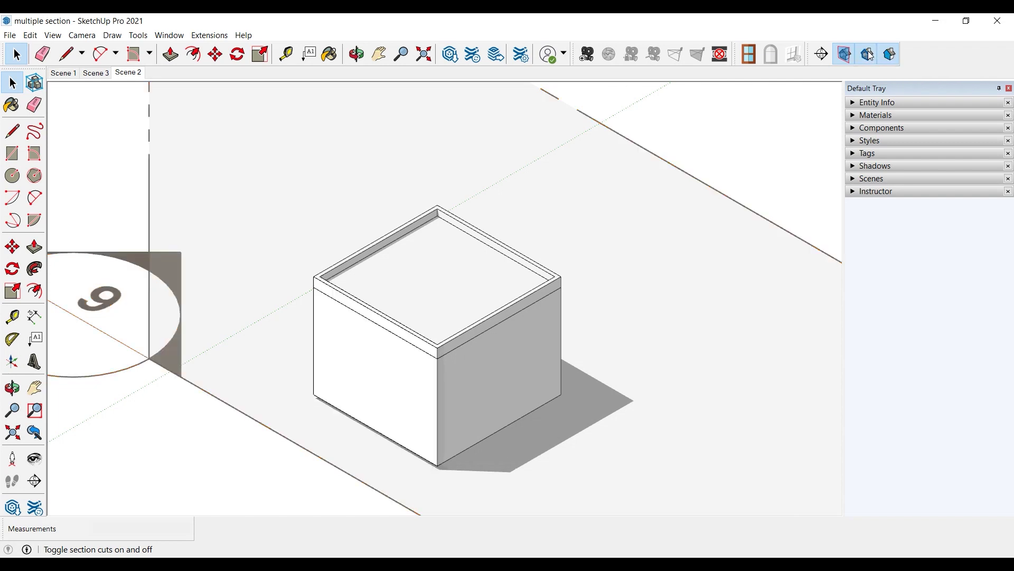
click(869, 55)
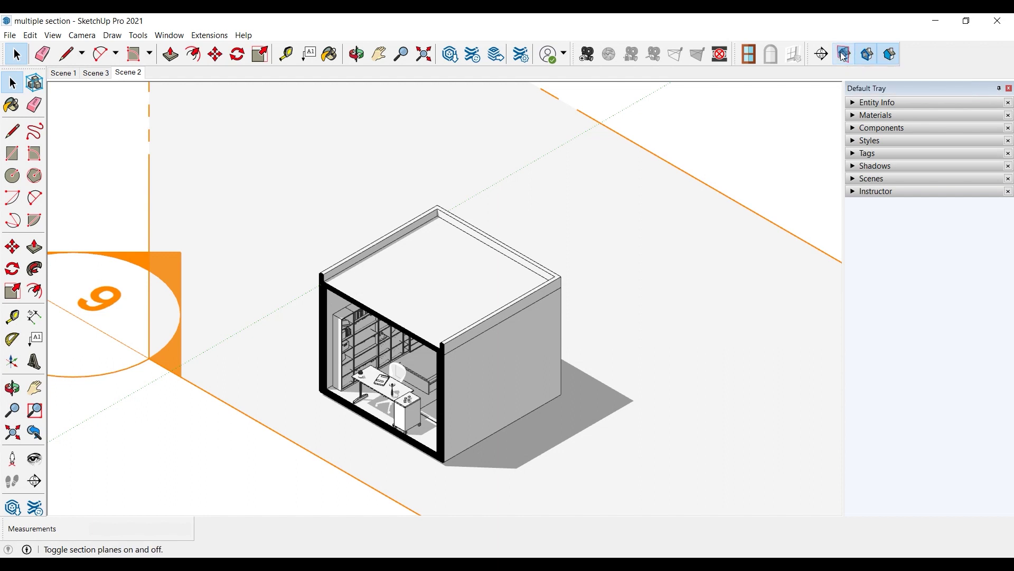
With the section planes hidden, switch the section fill off and on, and show the planes again
click(844, 55)
click(891, 55)
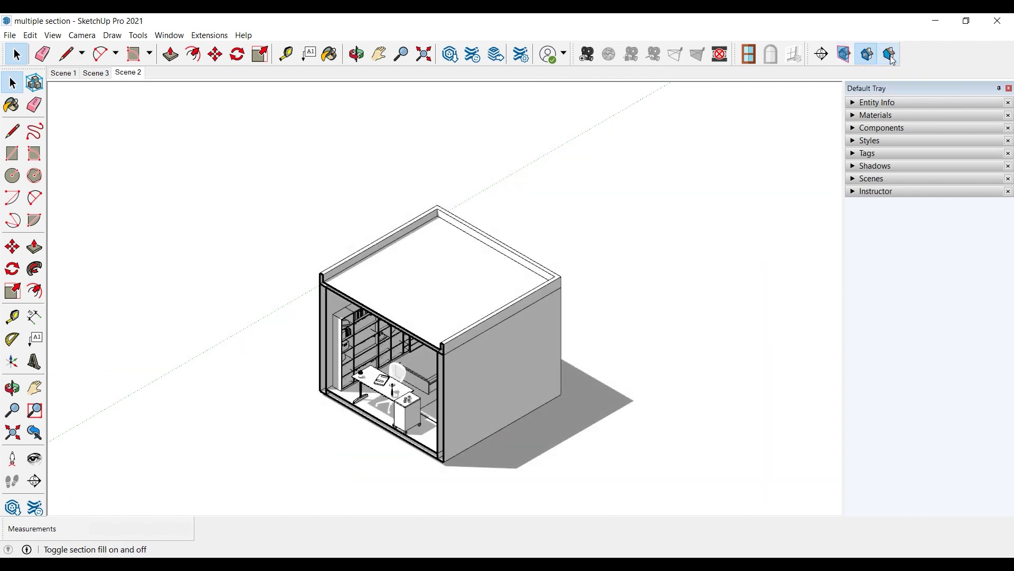
click(892, 58)
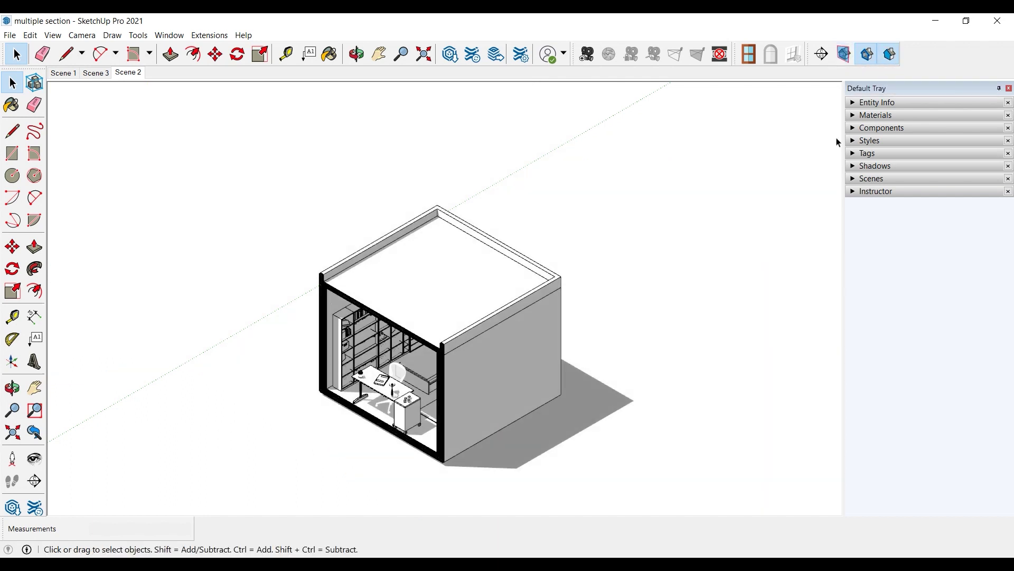
click(844, 55)
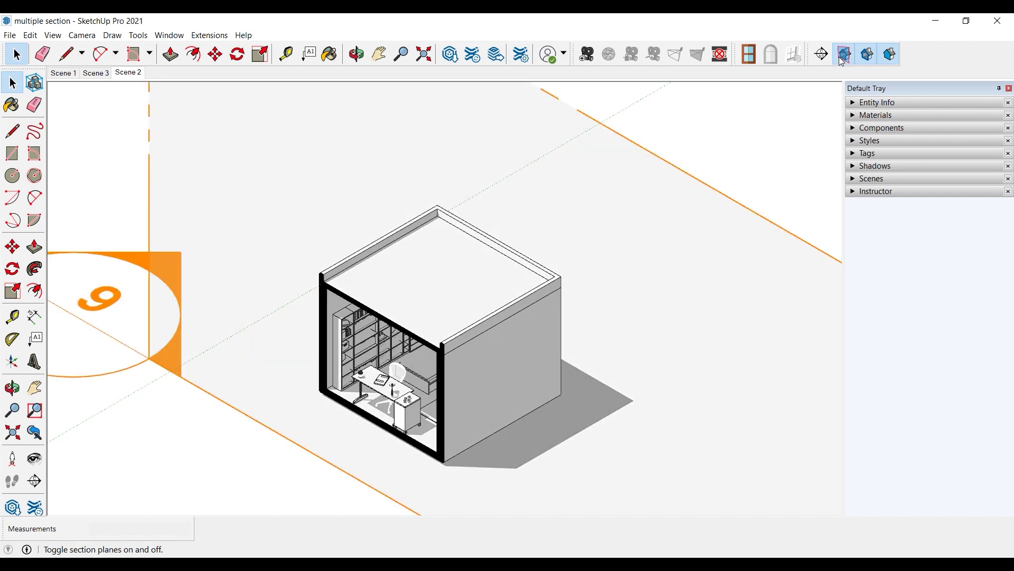
Try rotating the front section plane horizontally around a point near its lower edge, using the red axis as reference
click(289, 251)
key(q)
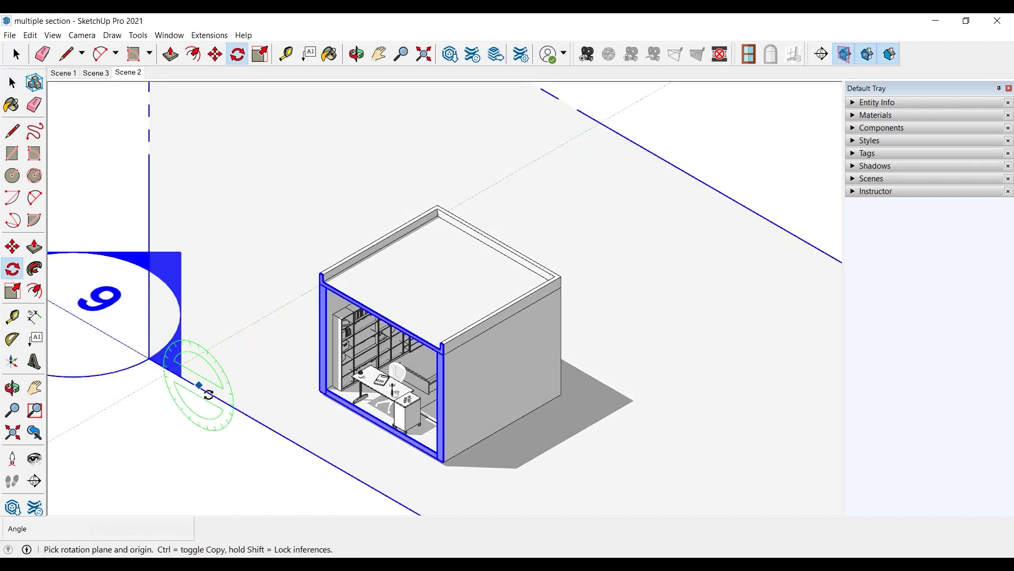
click(214, 400)
click(320, 464)
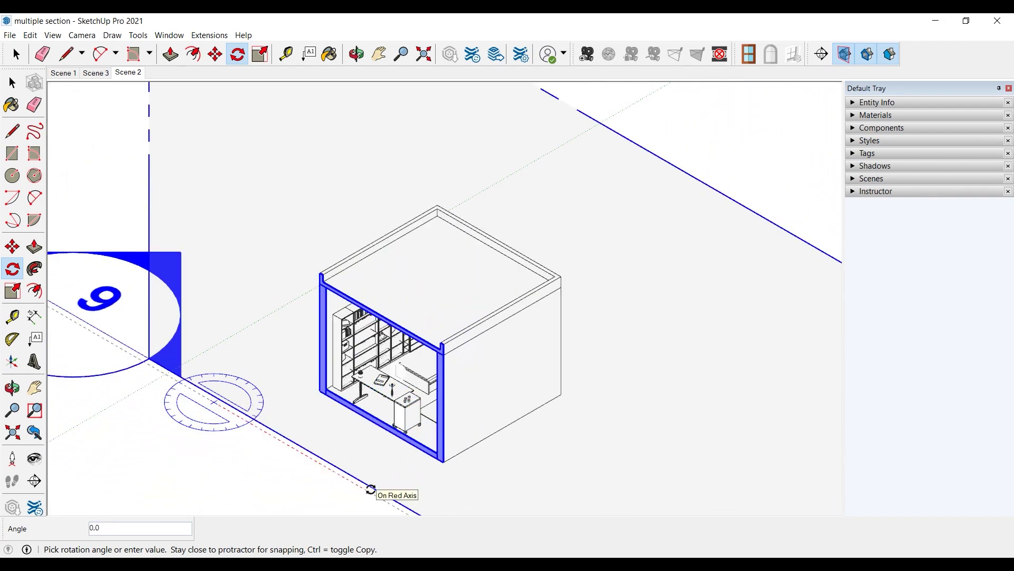
click(371, 489)
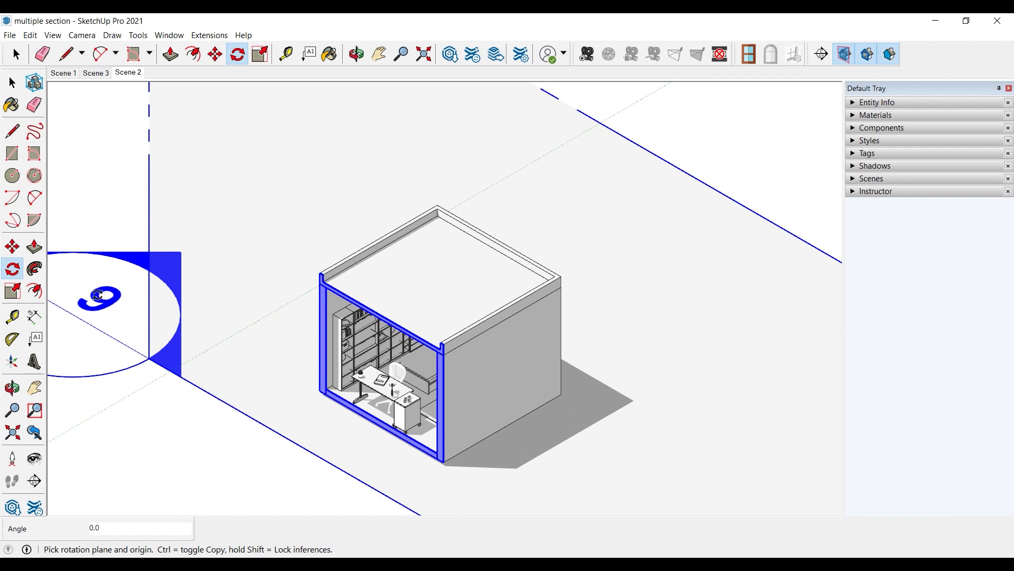
key(space)
Delete the section plane at the front of the box
click(124, 177)
click(200, 173)
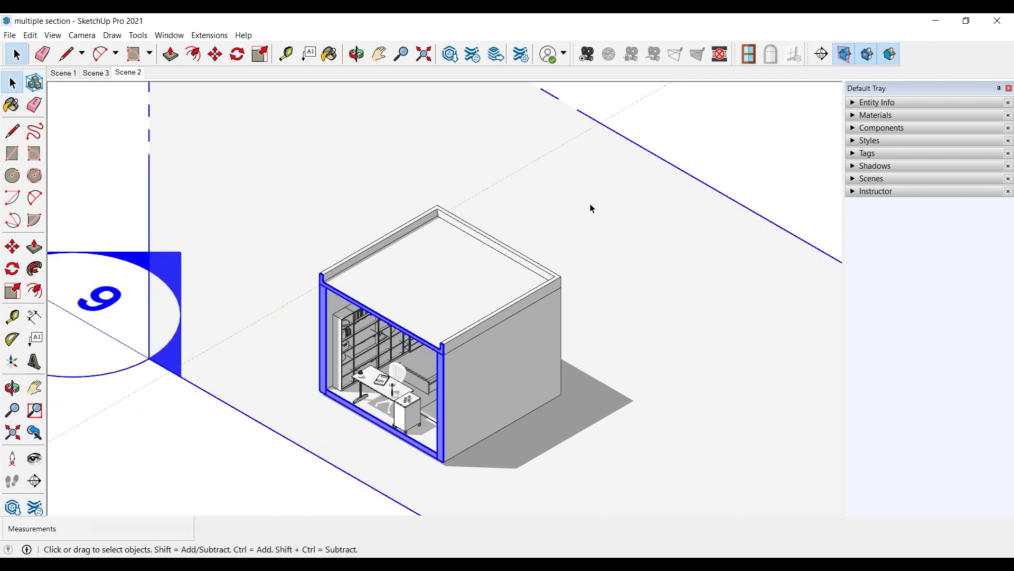
key(Delete)
Place a section plane on the box's shaded side face and move it about 46 cm outward along the red axis
click(822, 54)
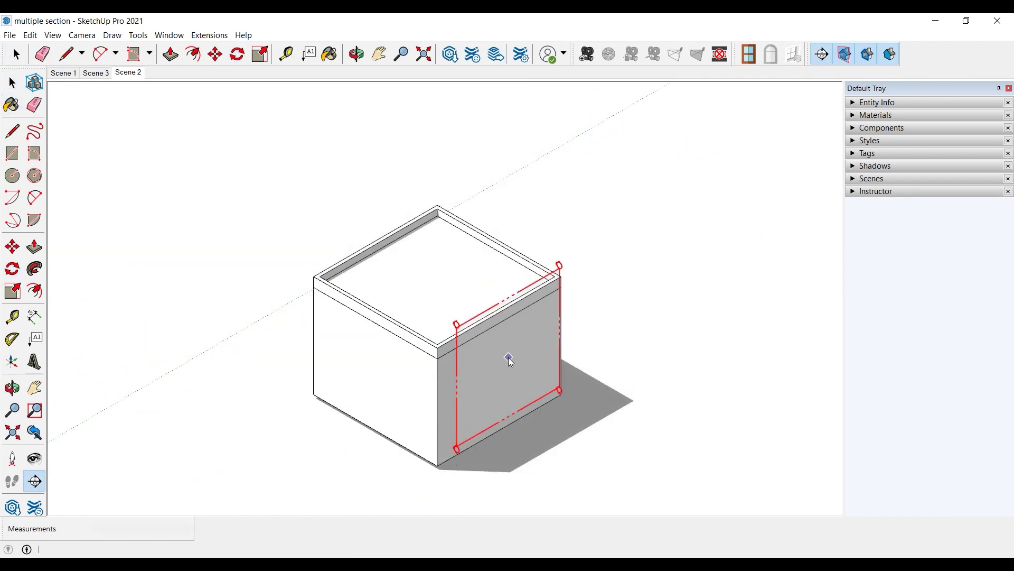
click(509, 358)
key(m)
click(483, 423)
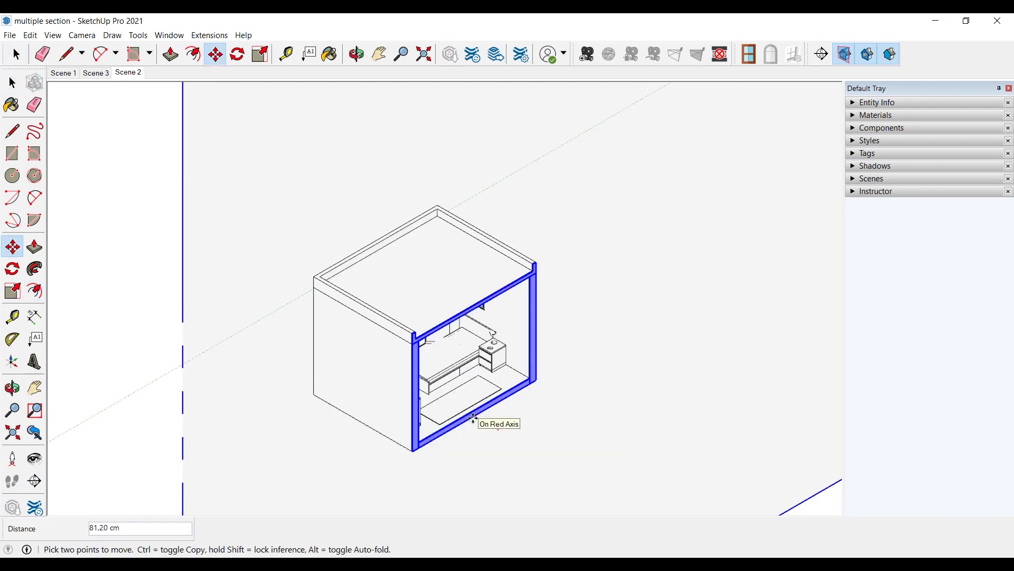
click(514, 422)
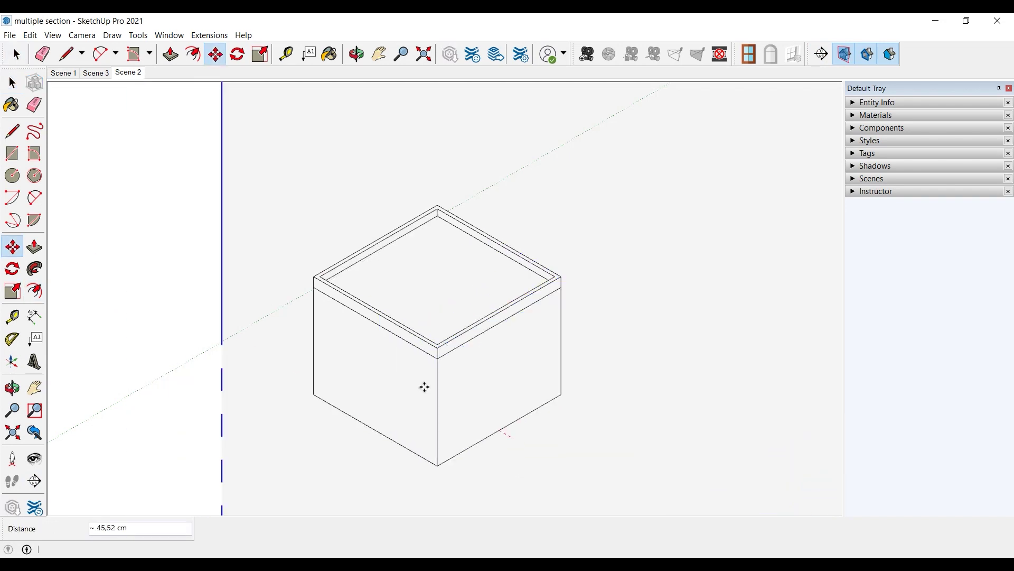
key(space)
key(shift+s)
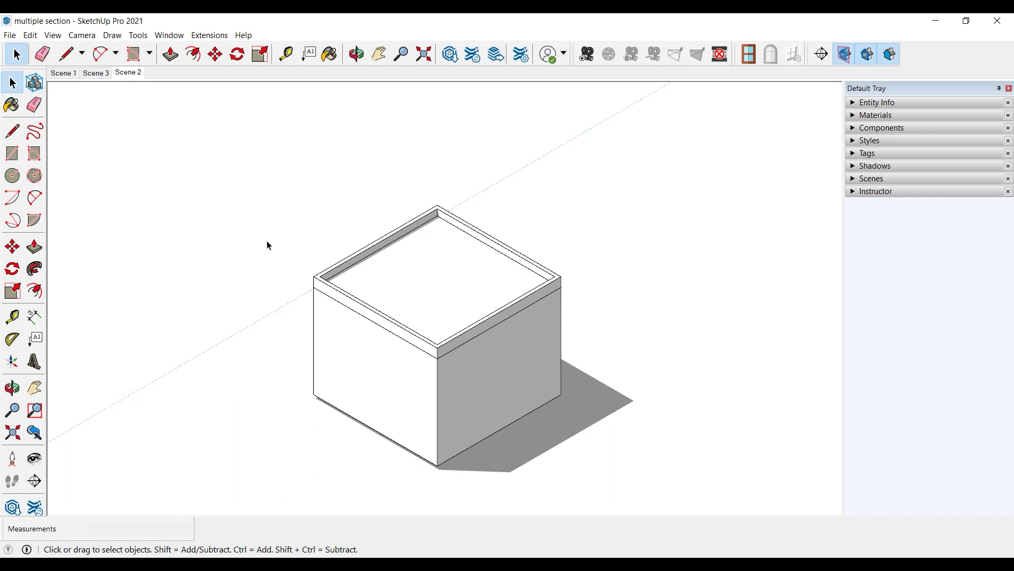
Draw a vertical rotated rectangle about 100 by 301 cm in the empty space beside the box
scroll(268, 243, down, 1)
click(34, 153)
click(265, 389)
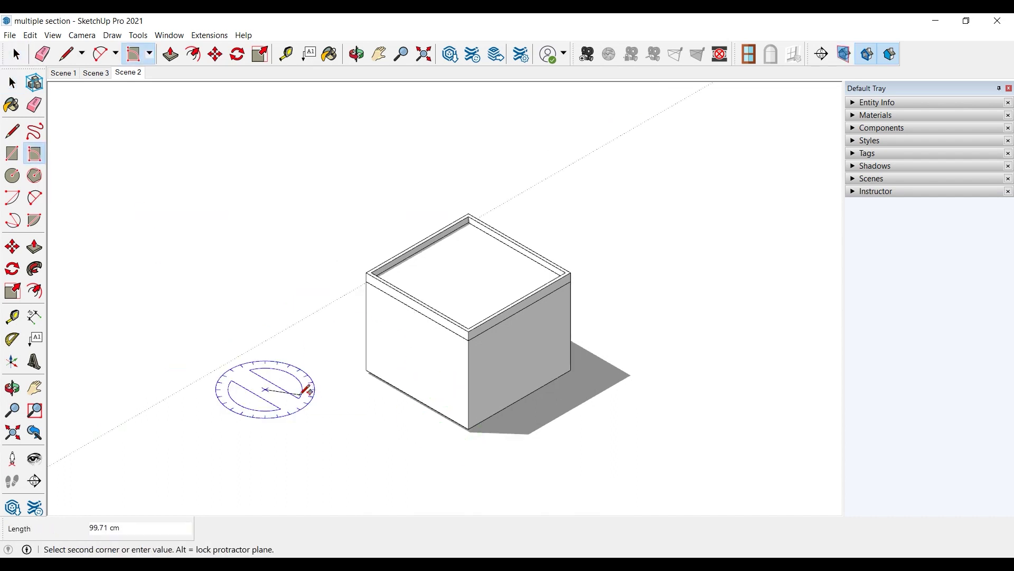
click(300, 394)
click(299, 305)
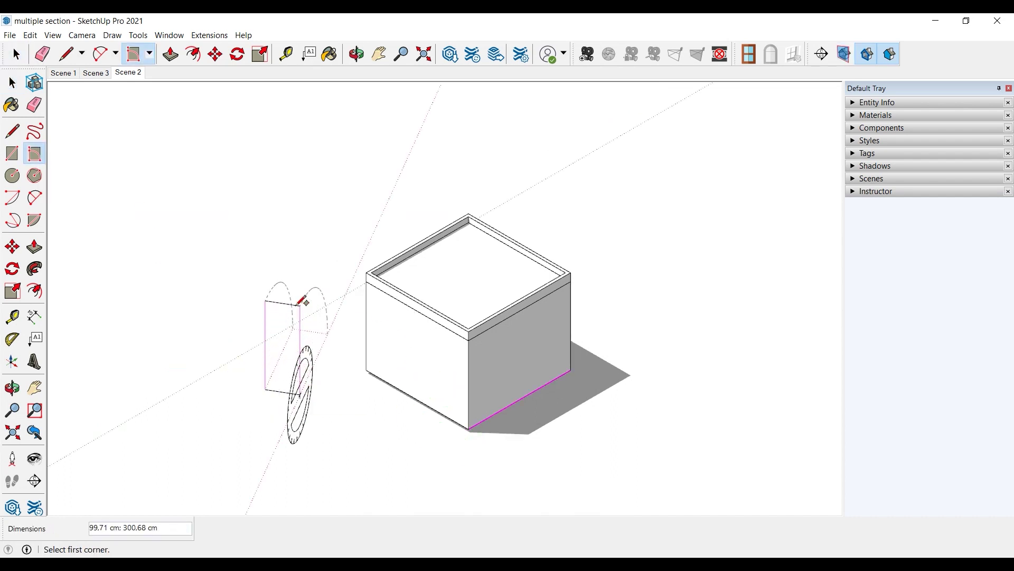
Select the upright rectangle's face with its edges and make it a group
click(16, 54)
click(281, 346)
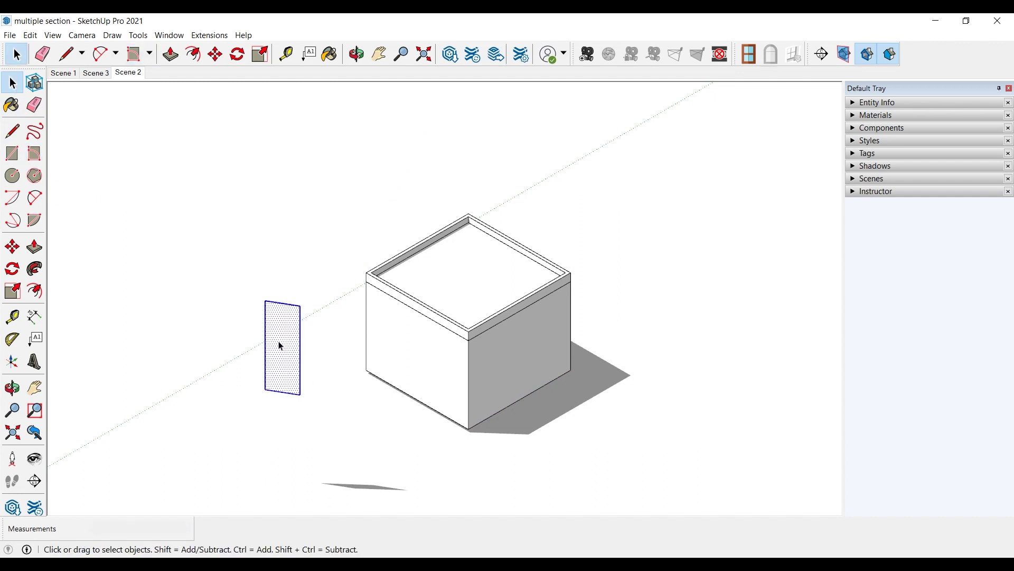
right_click(279, 342)
click(334, 441)
Move the rectangle group from its lower edge to the box's nearest lower corner endpoint
click(215, 54)
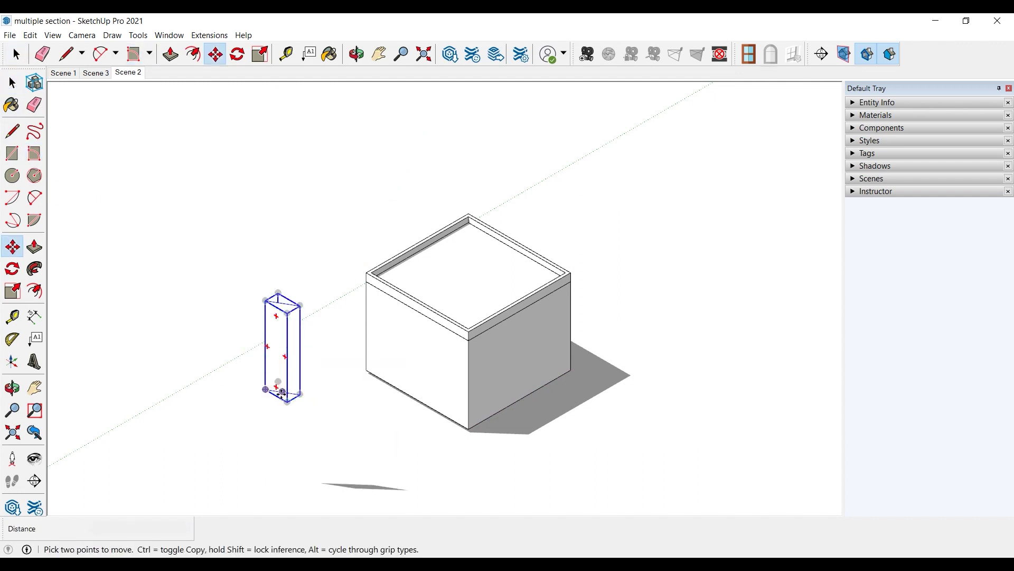
click(283, 392)
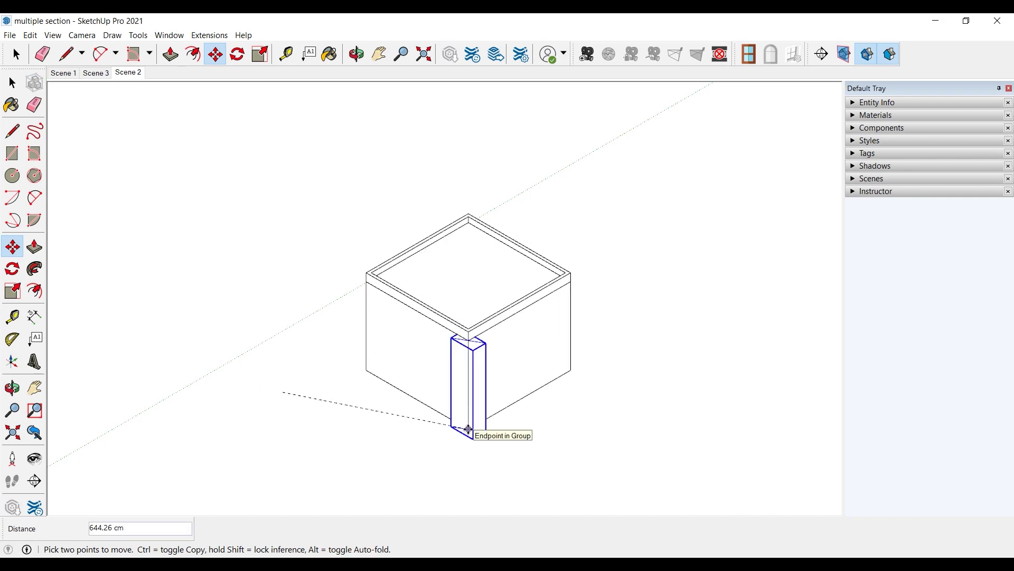
click(468, 429)
click(469, 428)
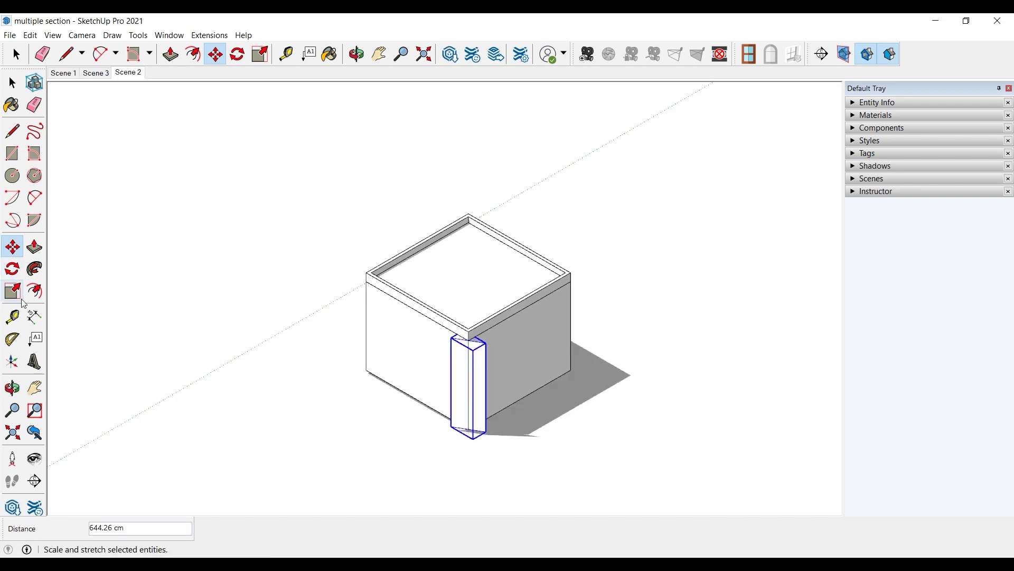
Rotate the rectangle group 15° horizontally around its lower corner so it stands diagonally across the box's corner
click(12, 269)
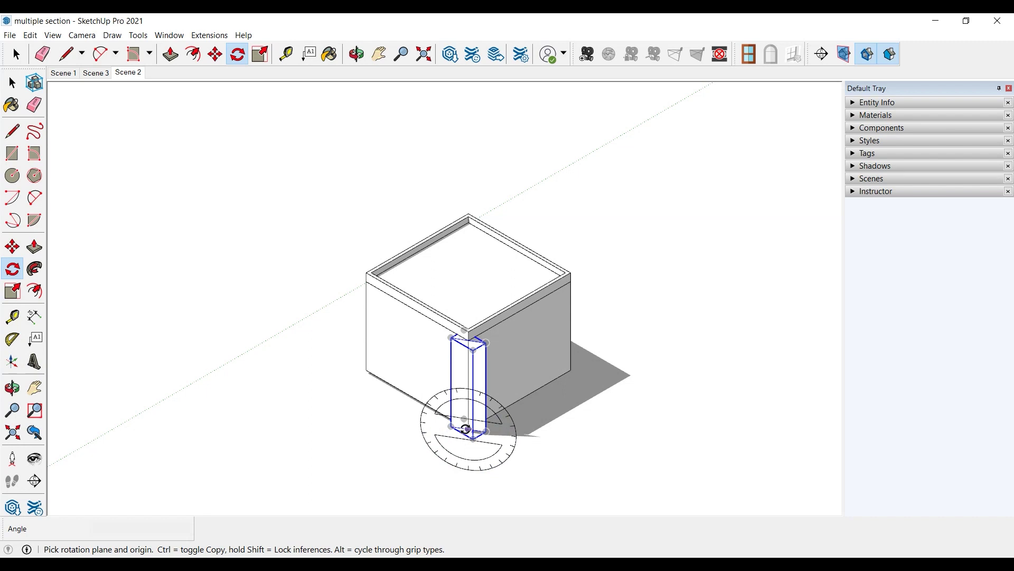
click(450, 426)
click(486, 432)
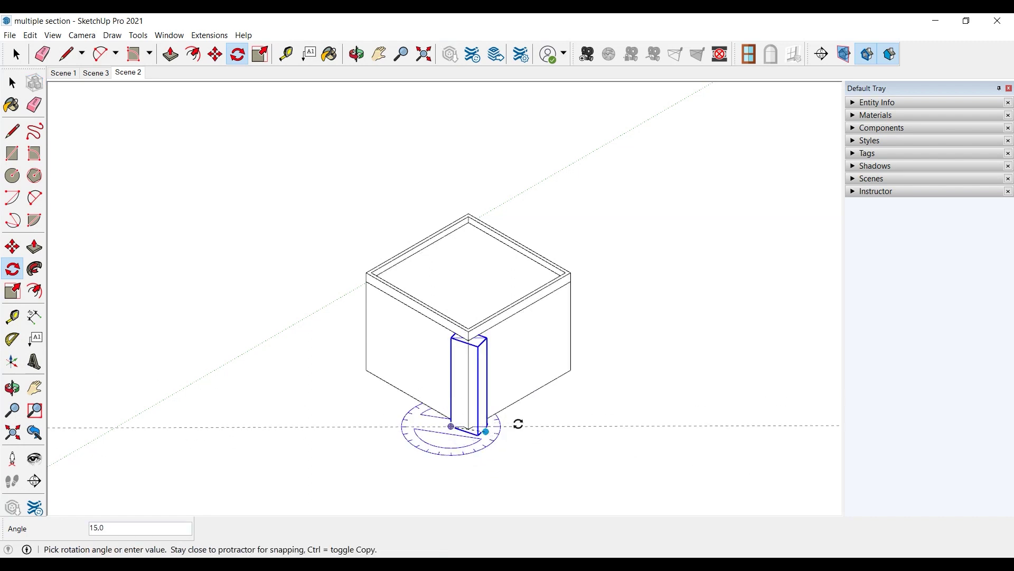
click(517, 421)
key(space)
click(69, 122)
Place a section plane on the face of the diagonal rectangle and select the plane
click(34, 480)
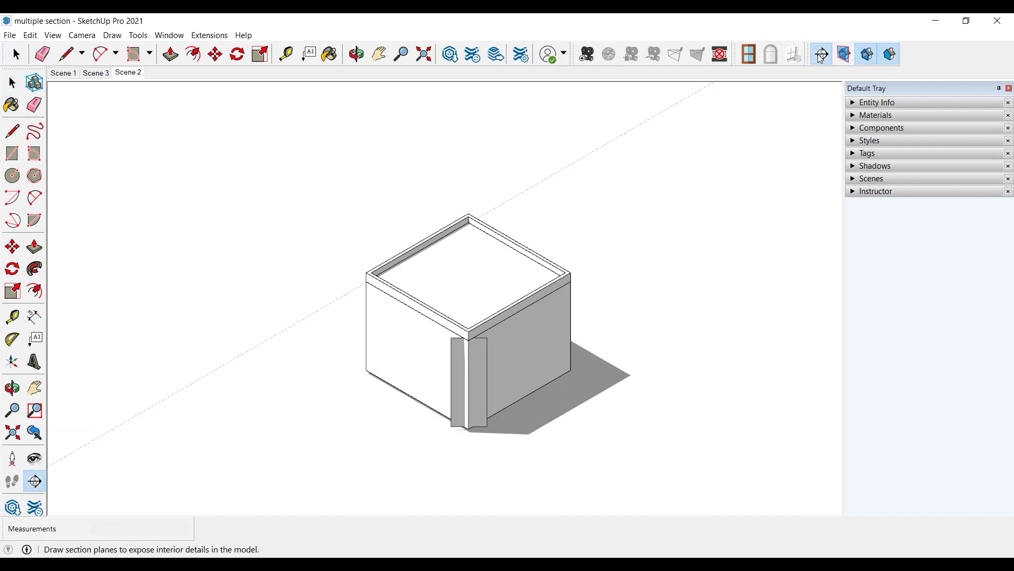
click(479, 376)
click(478, 373)
scroll(465, 322, down, 3)
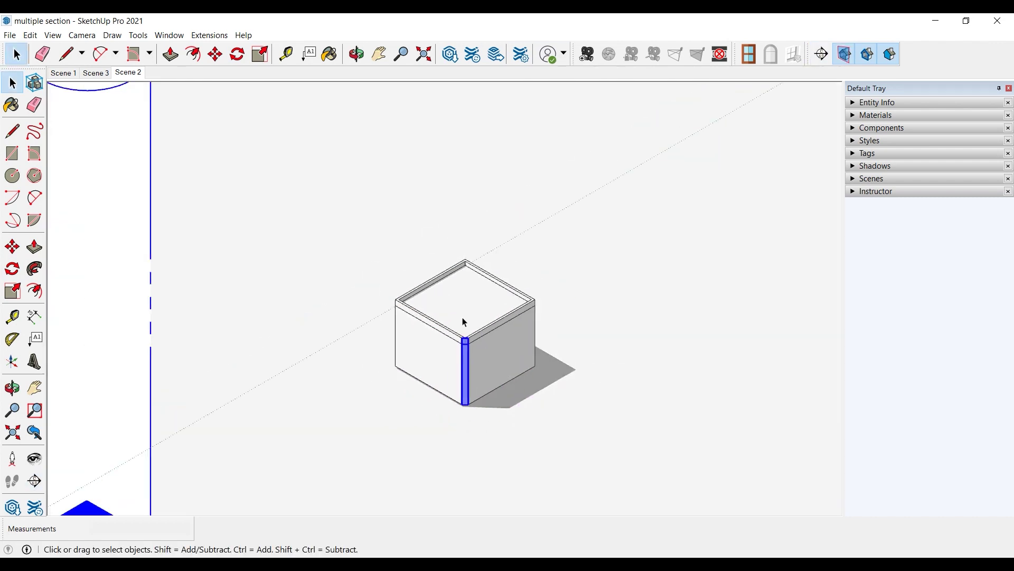
Move the diagonal section plane about 250 cm inward from the box's corner to cut through the room
click(13, 247)
scroll(465, 407, up, 3)
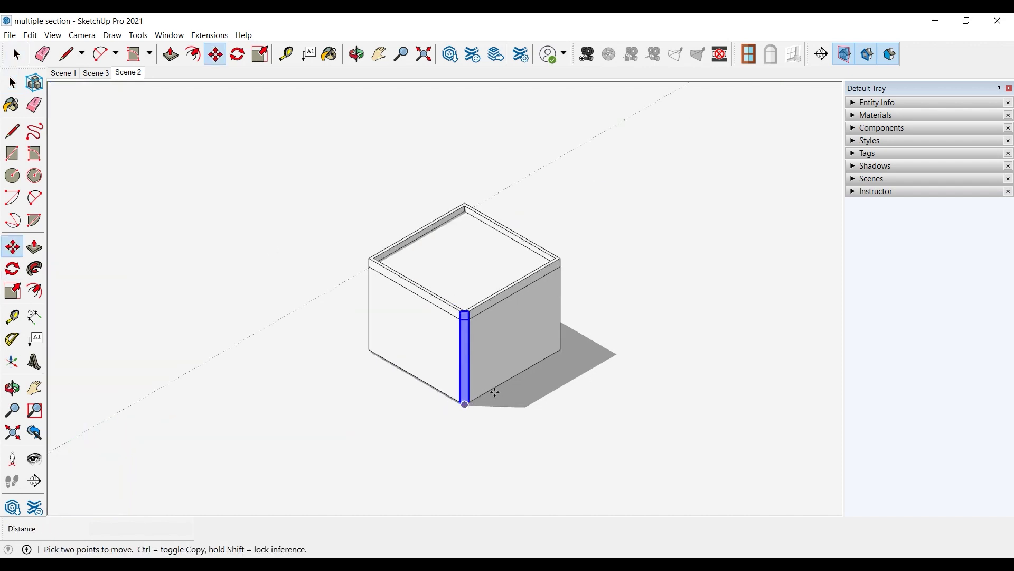
click(502, 389)
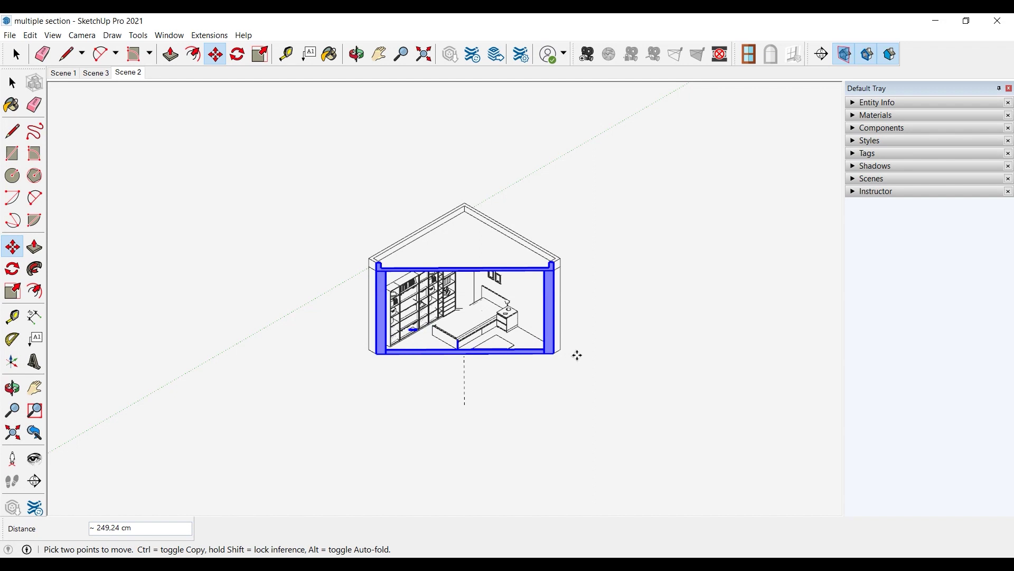
click(579, 354)
key(space)
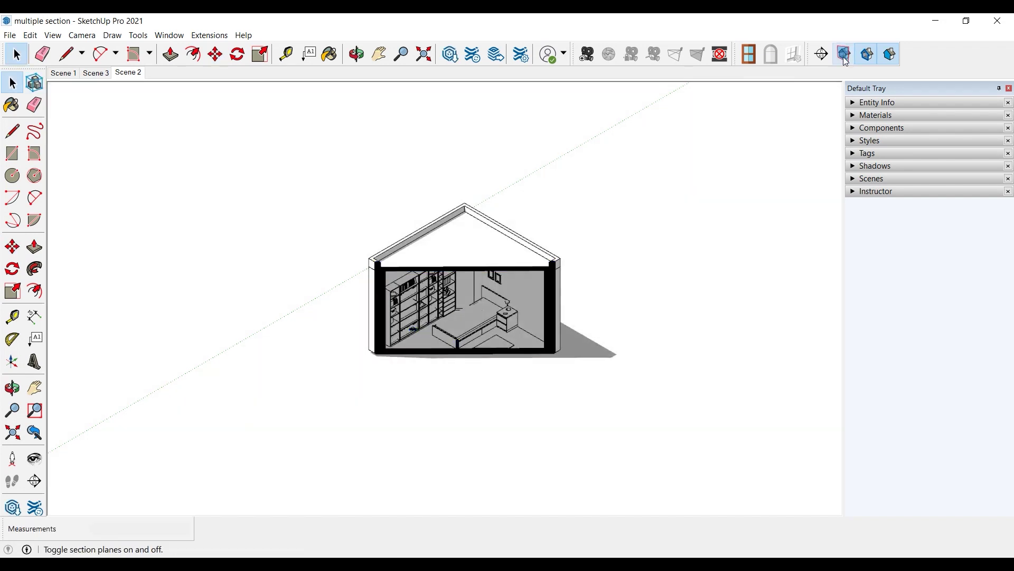
Delete the diagonal section plane and the rectangle group used to orient it
click(553, 299)
key(Delete)
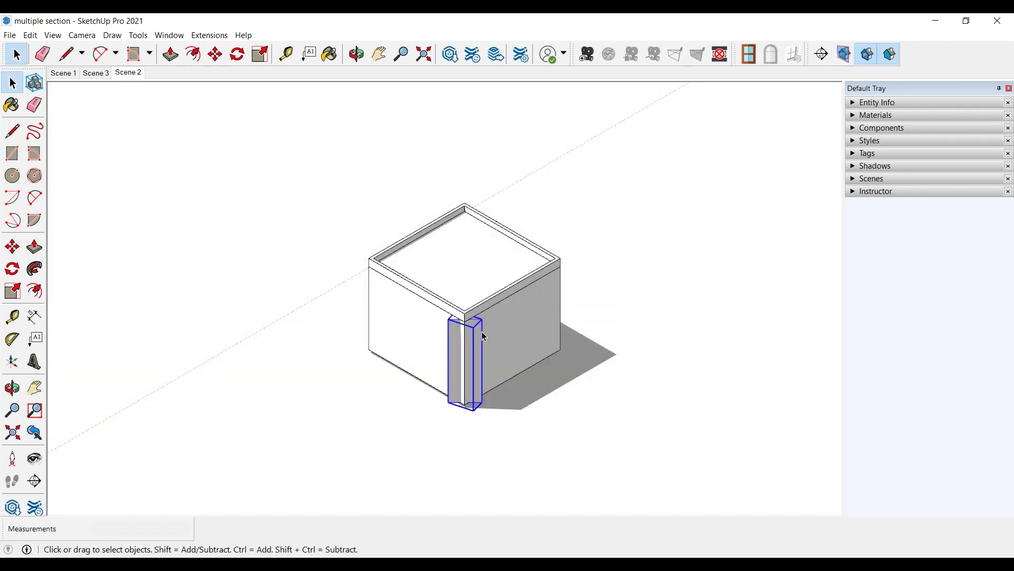
scroll(476, 332, up, 2)
Place a section plane on the box's white front face and move it 20 cm inward along the green axis
click(821, 53)
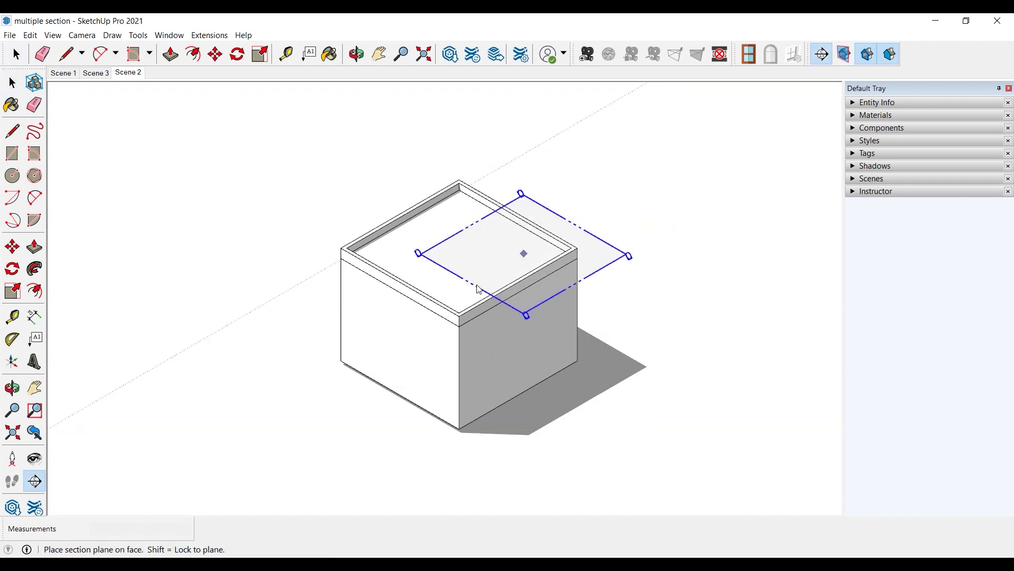
click(409, 339)
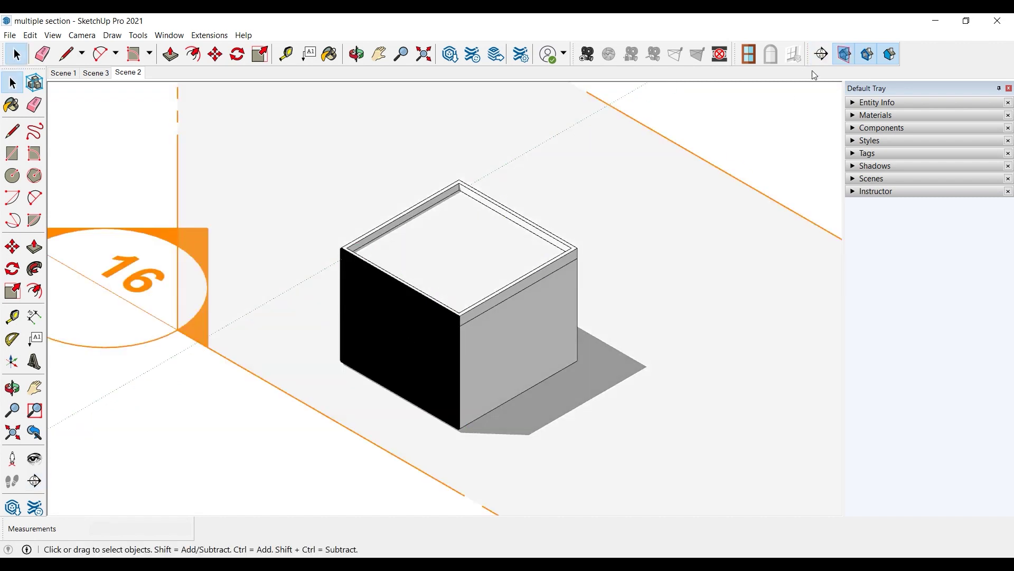
click(734, 155)
key(m)
click(459, 429)
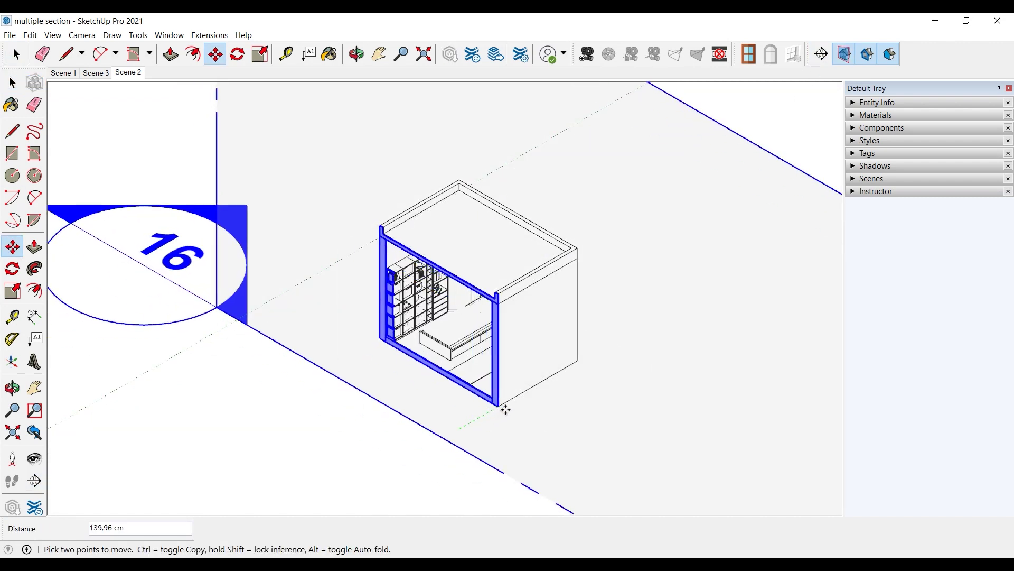
text(20)
key(Return)
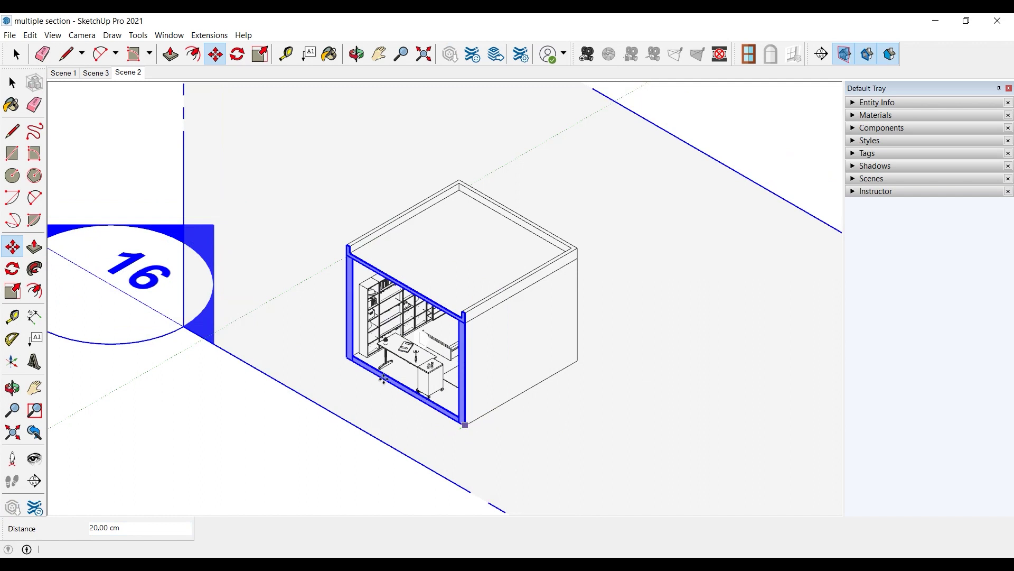
Place a second section plane on the box's shaded side face and move it about 22 cm inward
click(822, 53)
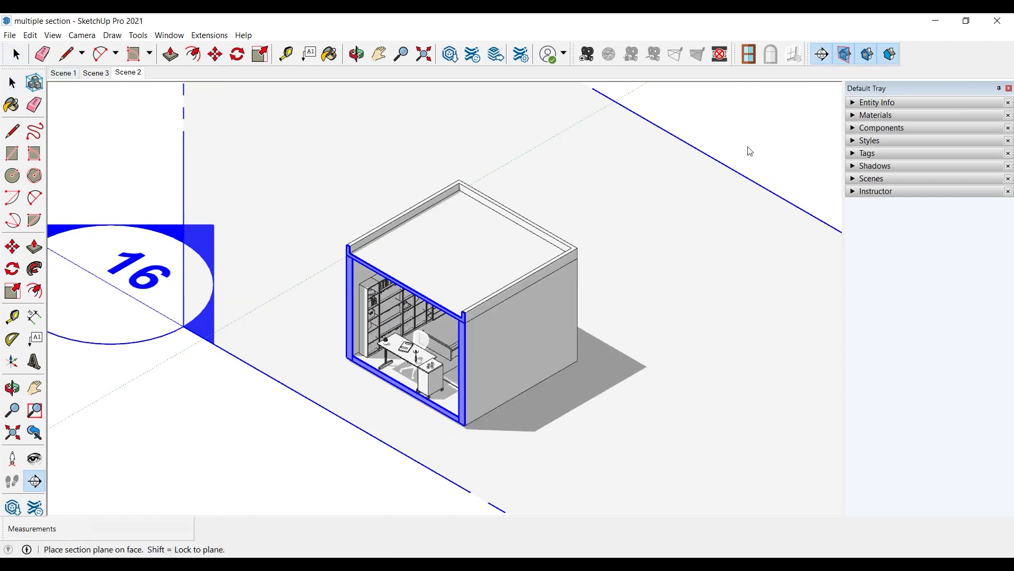
click(525, 330)
key(space)
click(524, 345)
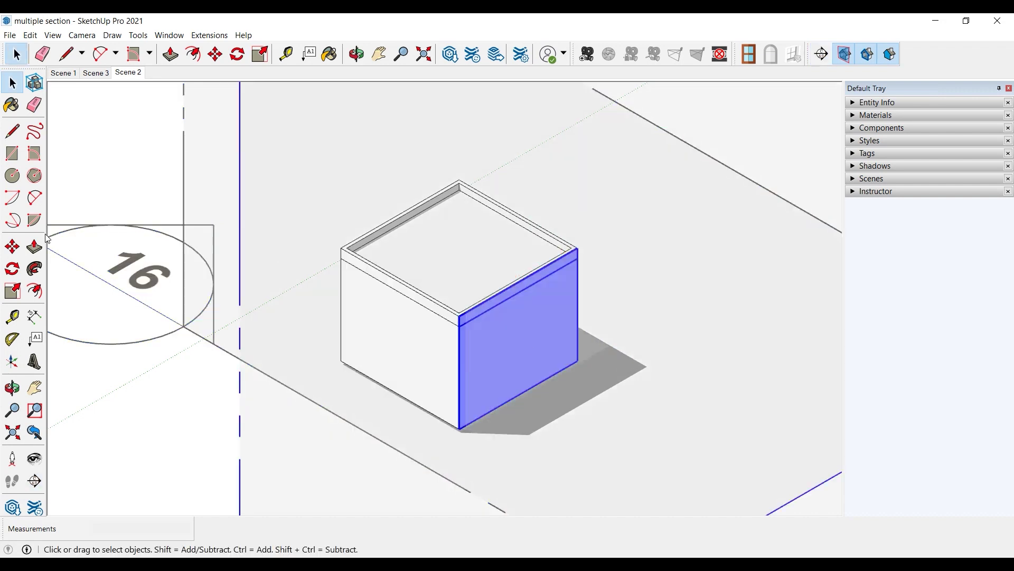
click(12, 247)
click(458, 434)
click(423, 359)
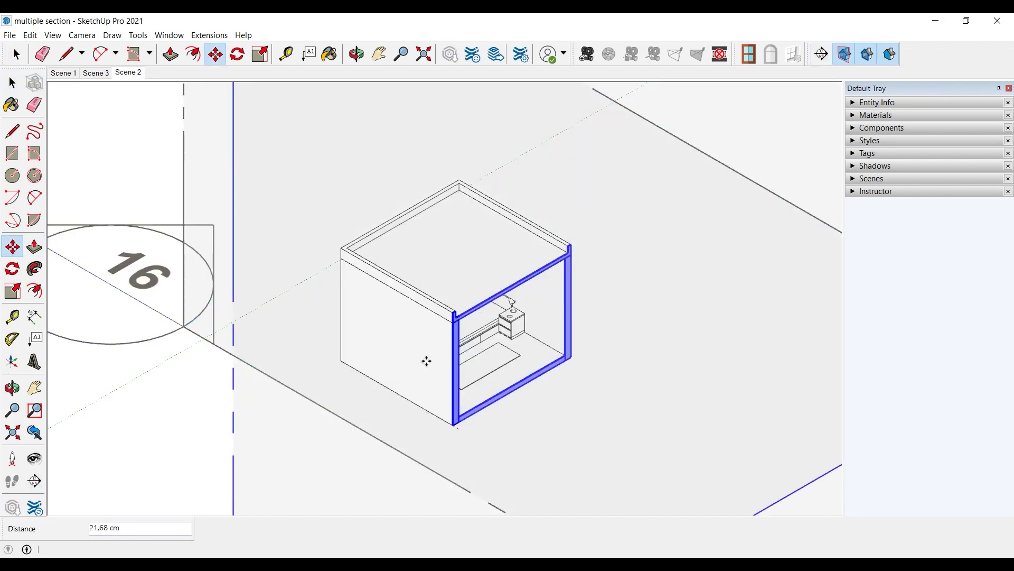
key(space)
Make section plane 16 the active cut, and switch the active cut back to the shaded side's plane
right_click(203, 182)
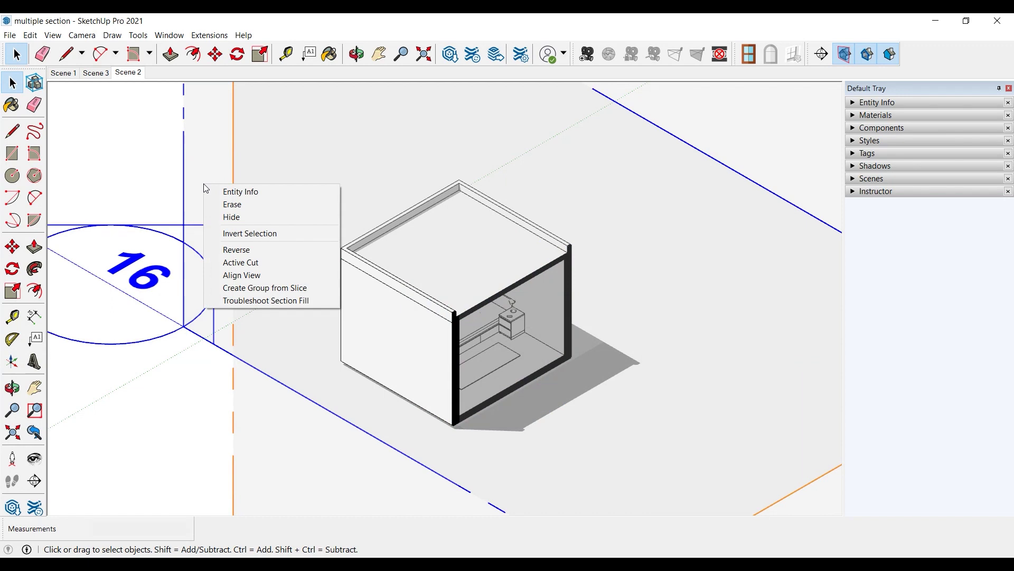
click(243, 262)
click(253, 418)
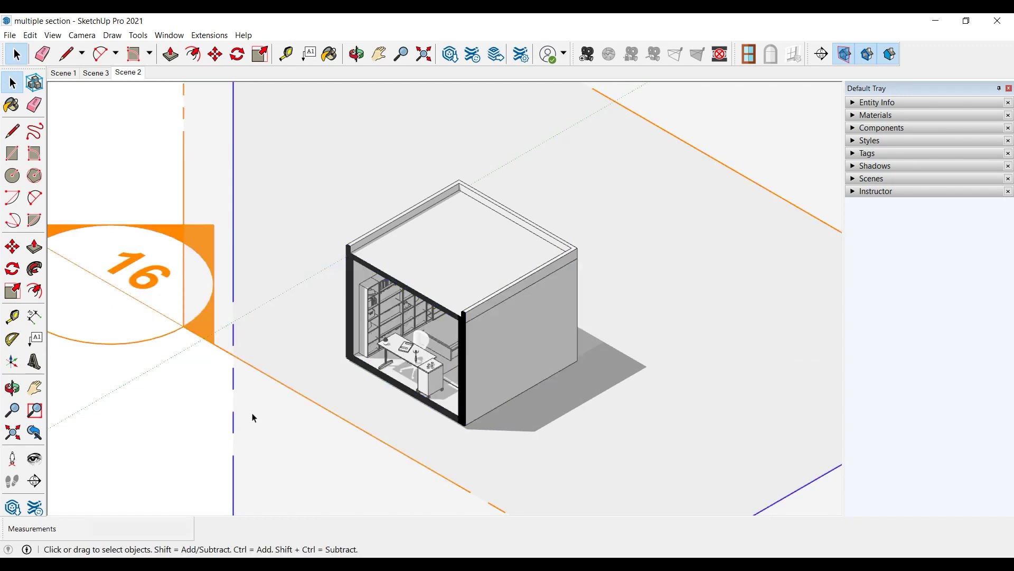
double_click(219, 294)
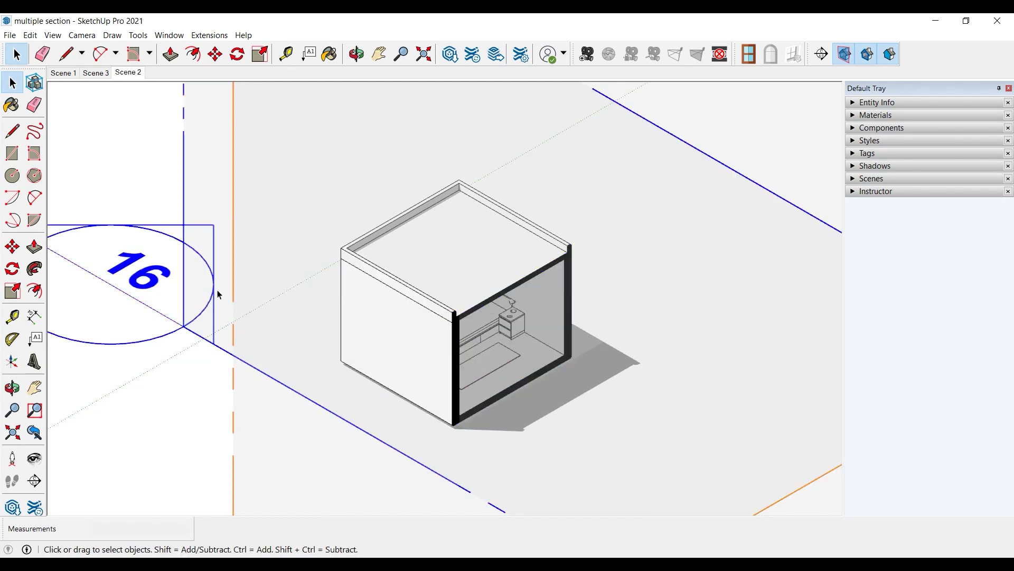
Delete both section planes from the model
key(Delete)
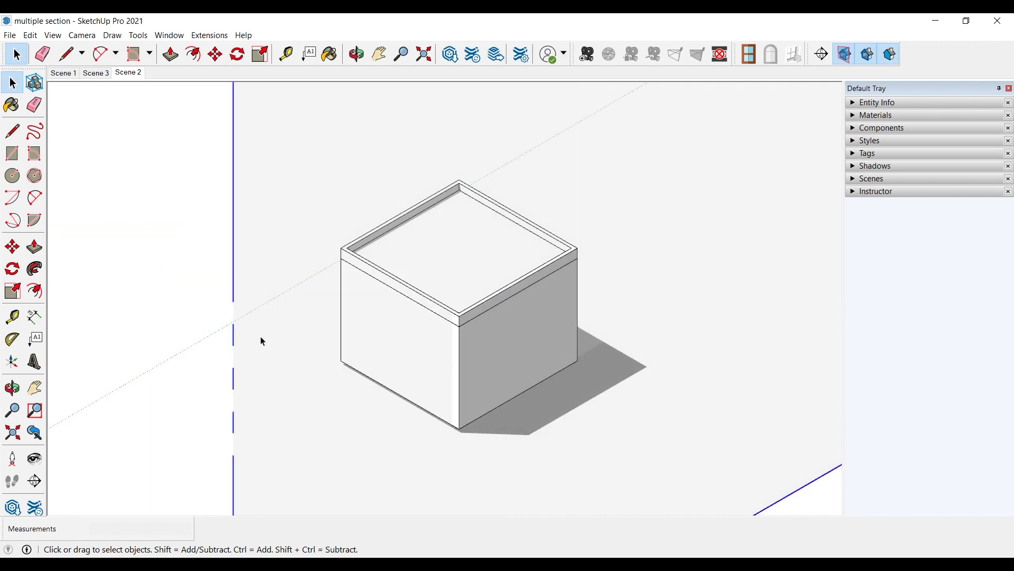
key(Delete)
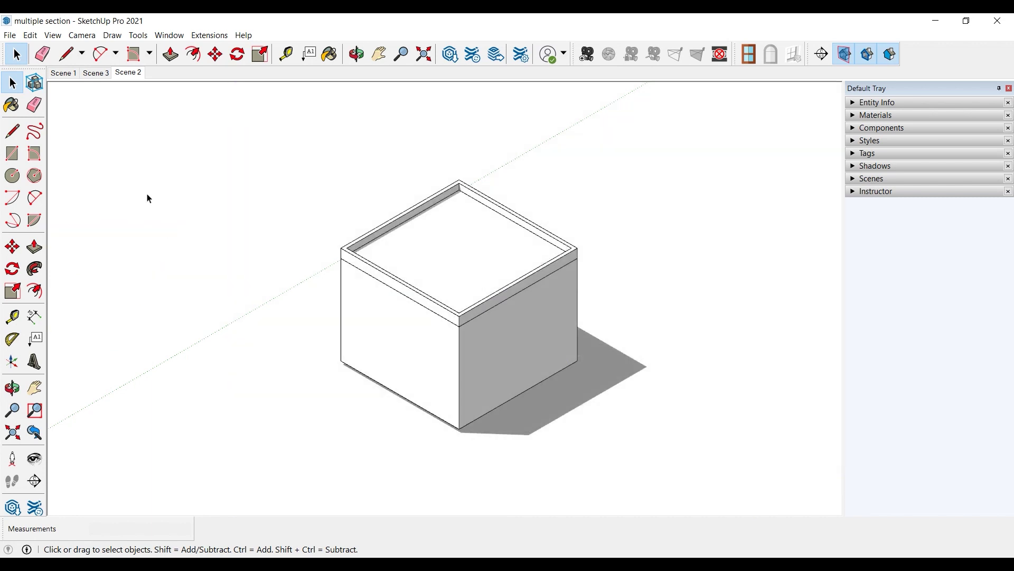
Draw a vertical line about 75 cm long up the box's left edge from its lower corner
click(450, 301)
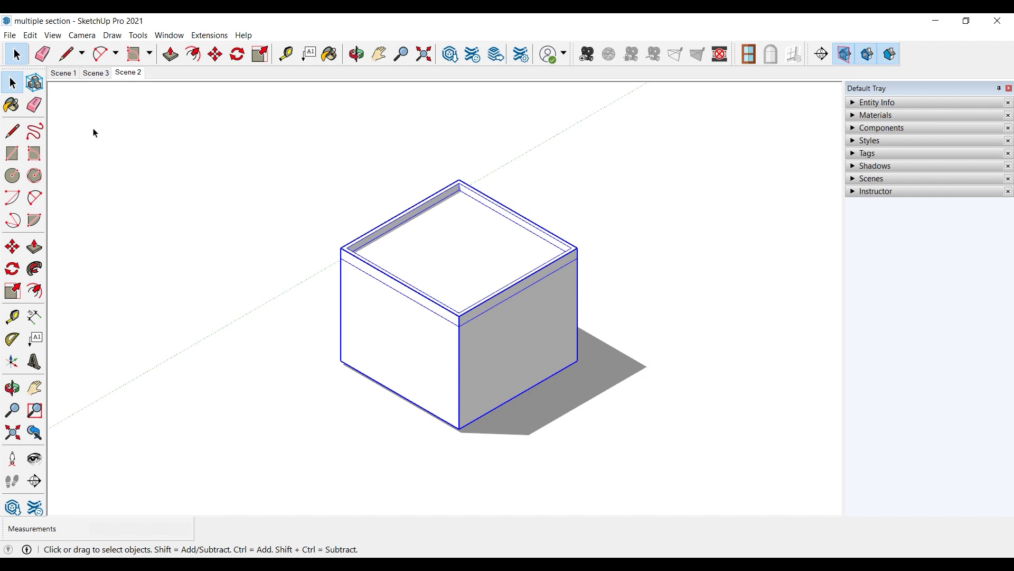
click(161, 178)
click(13, 131)
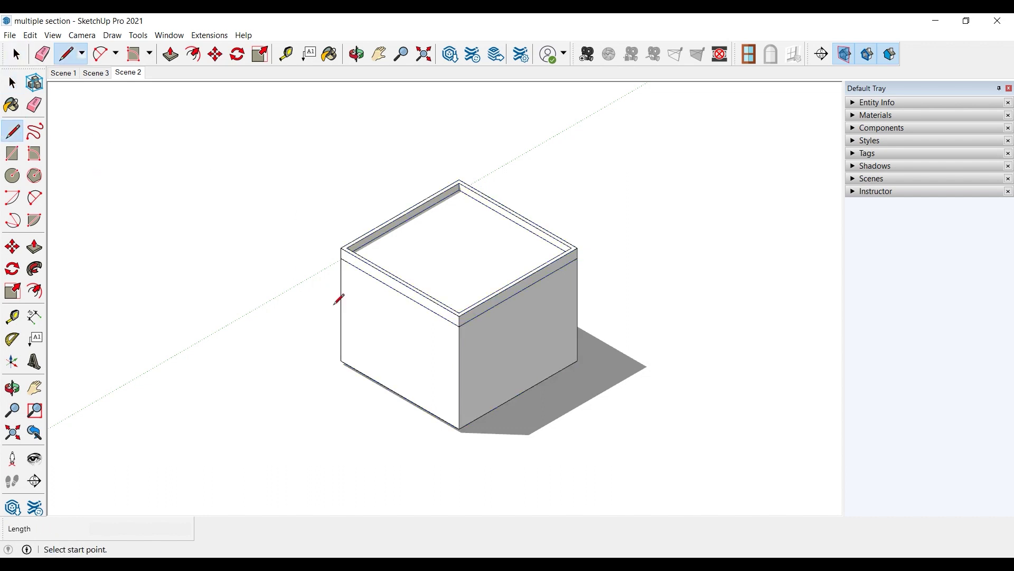
click(341, 359)
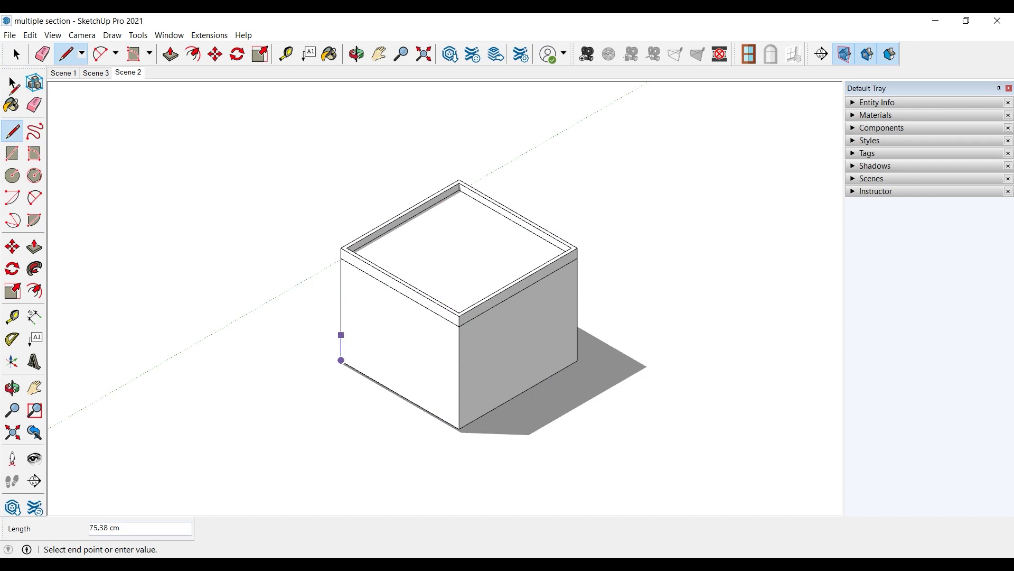
key(space)
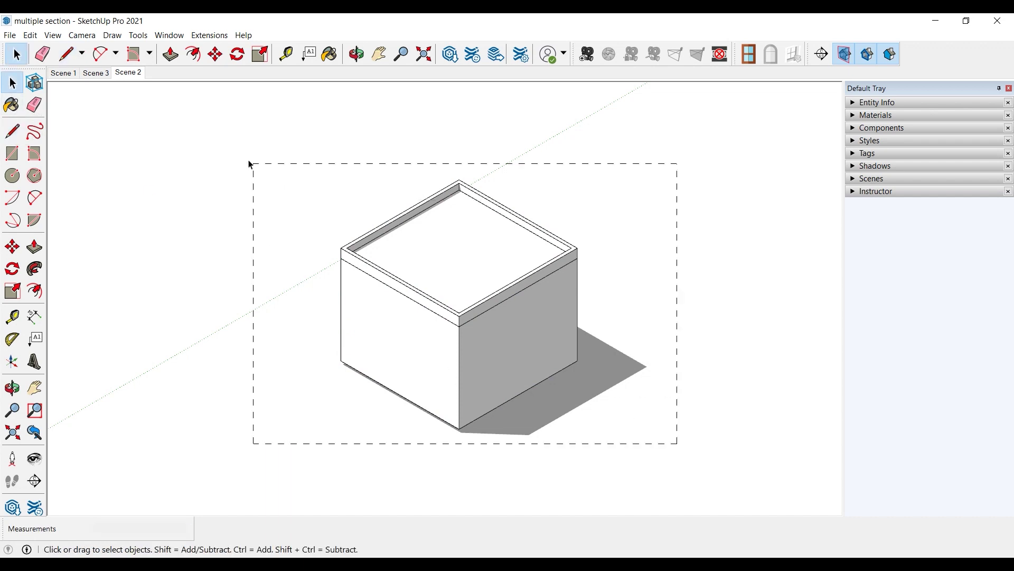
Select the box together with the short line and make them the second enclosing group
drag(250, 163, 250, 163)
right_click(406, 258)
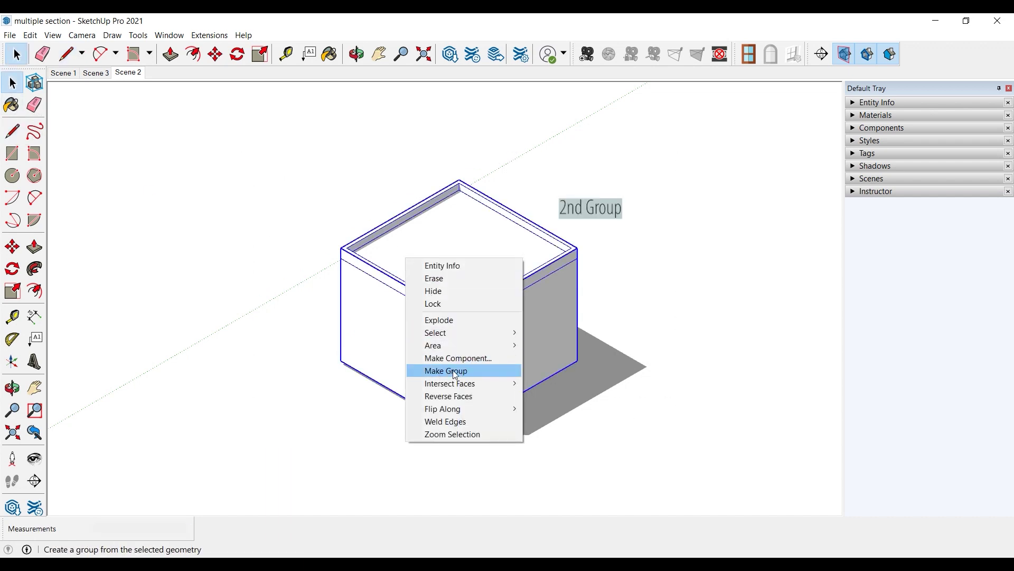
click(456, 374)
key(Escape)
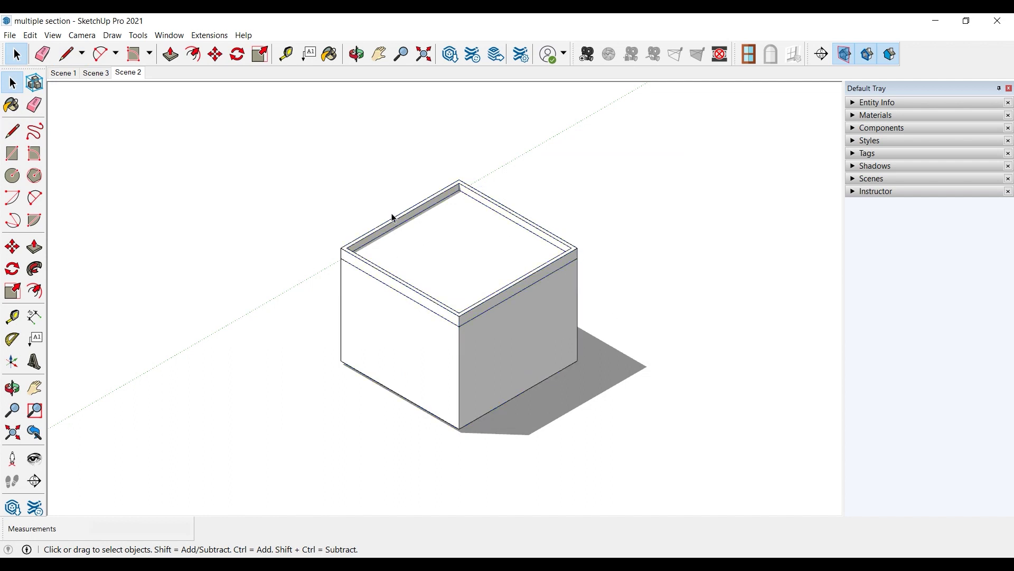
Draw another line about 75 cm up the box's left edge and group it with the box as a third enclosing group
key(l)
click(342, 360)
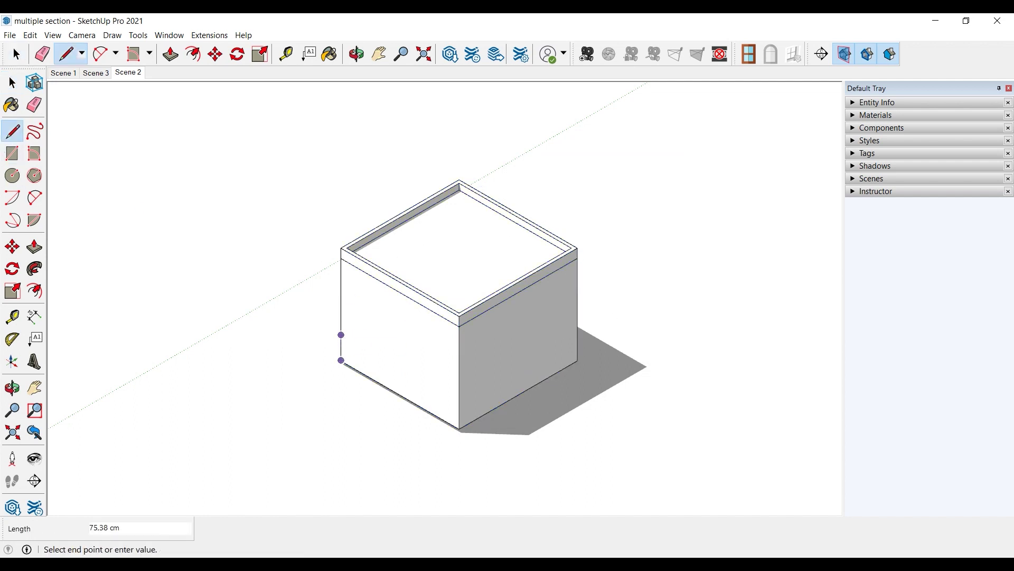
key(space)
triple_click(439, 264)
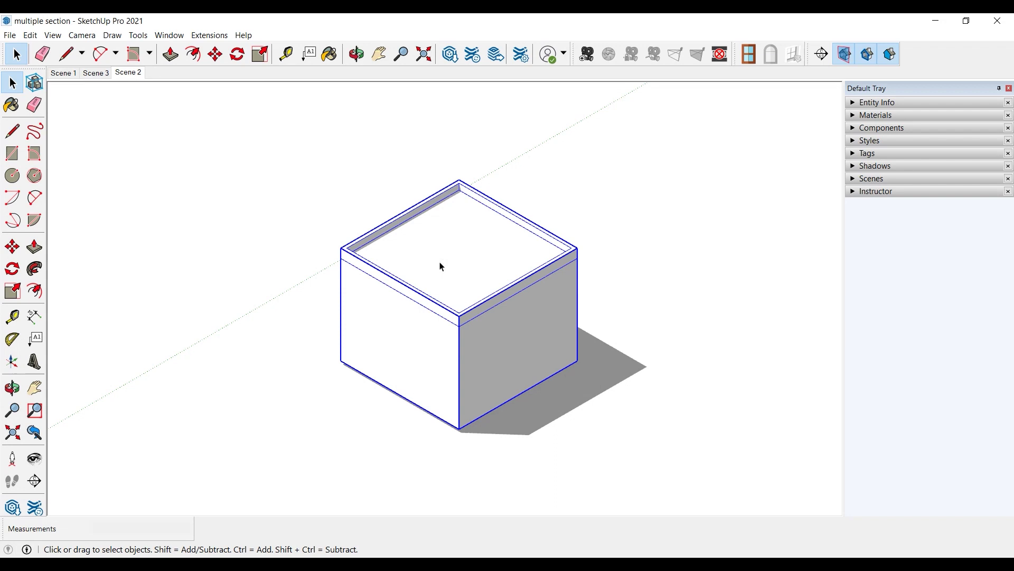
right_click(449, 283)
click(499, 397)
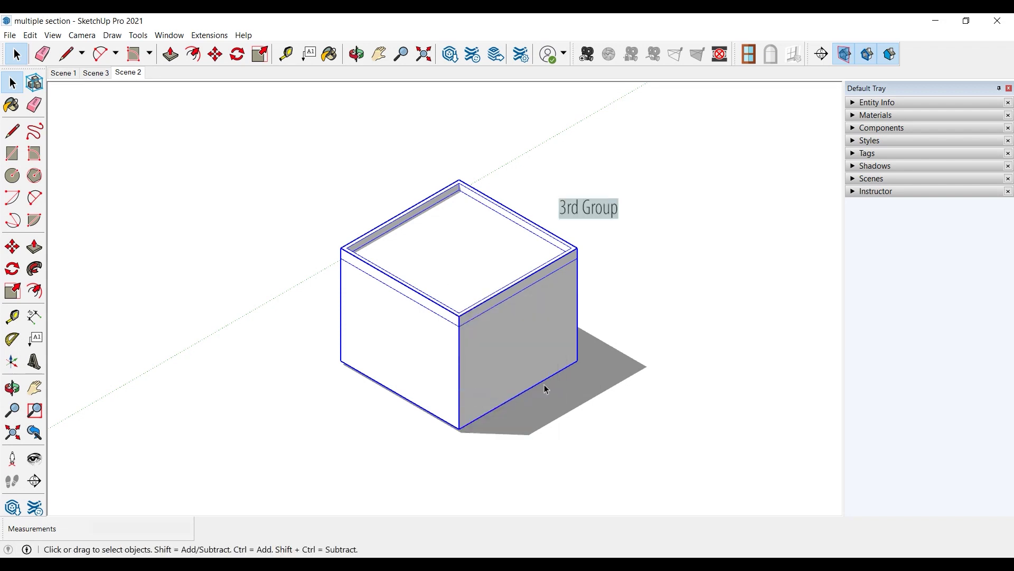
Place a section plane on the box's front-left face outside all groups and move it about 20 cm into the room
click(648, 323)
click(821, 54)
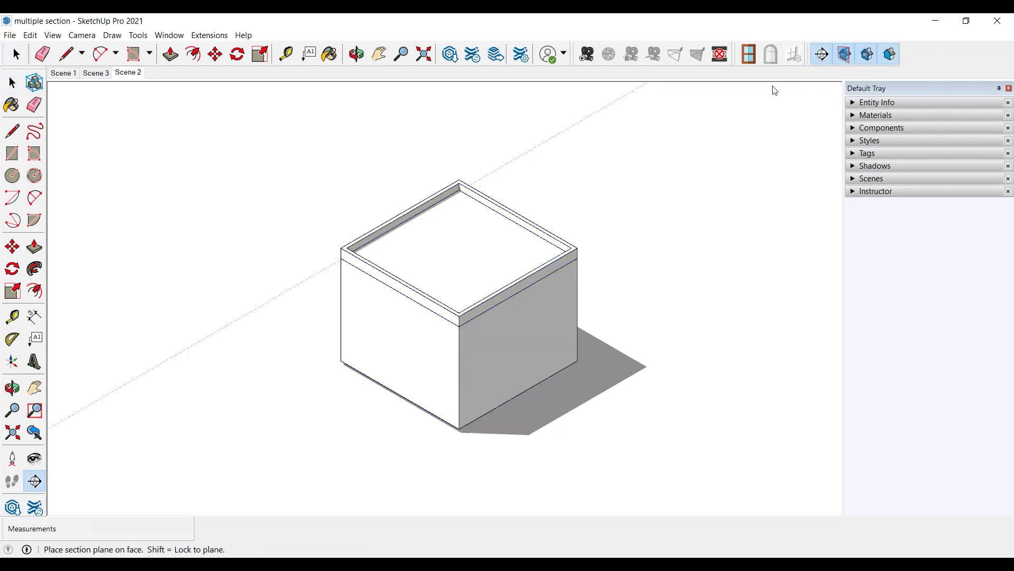
click(397, 342)
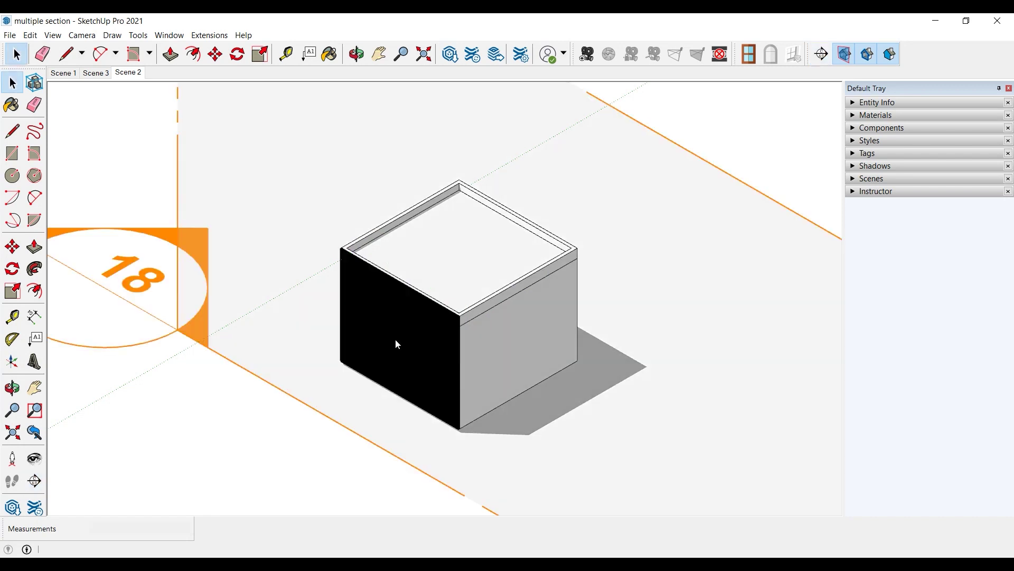
click(12, 246)
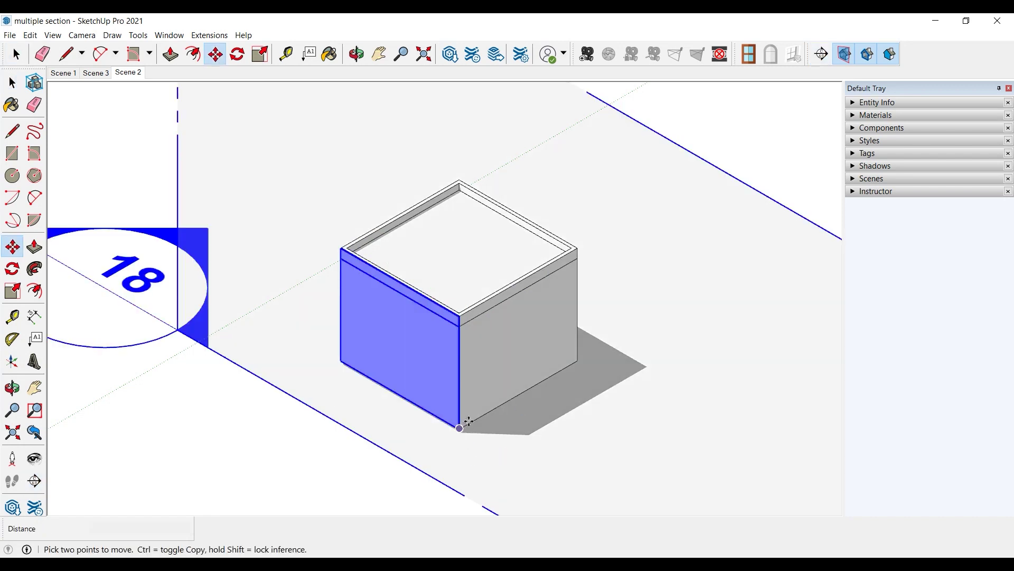
click(474, 418)
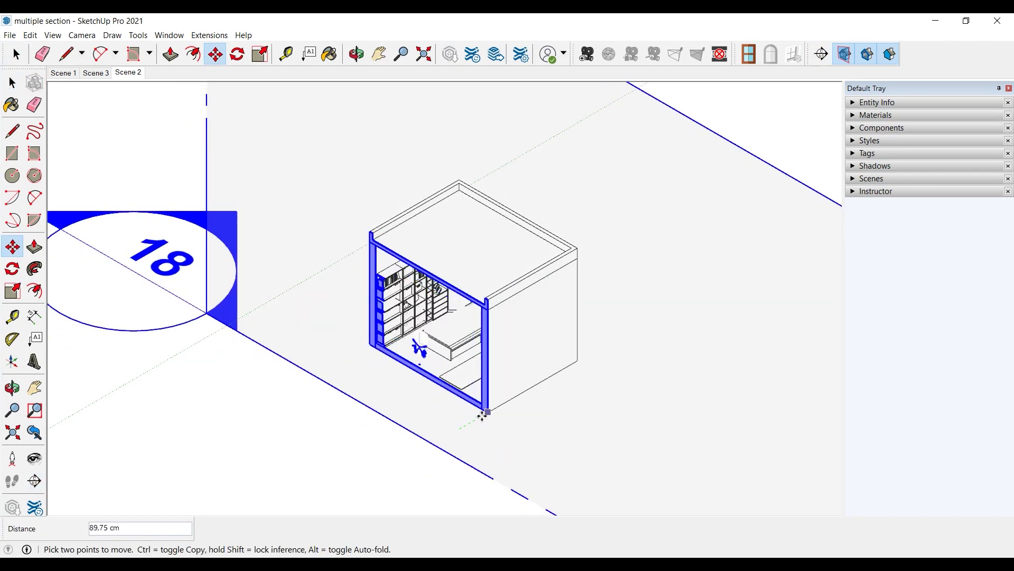
click(467, 423)
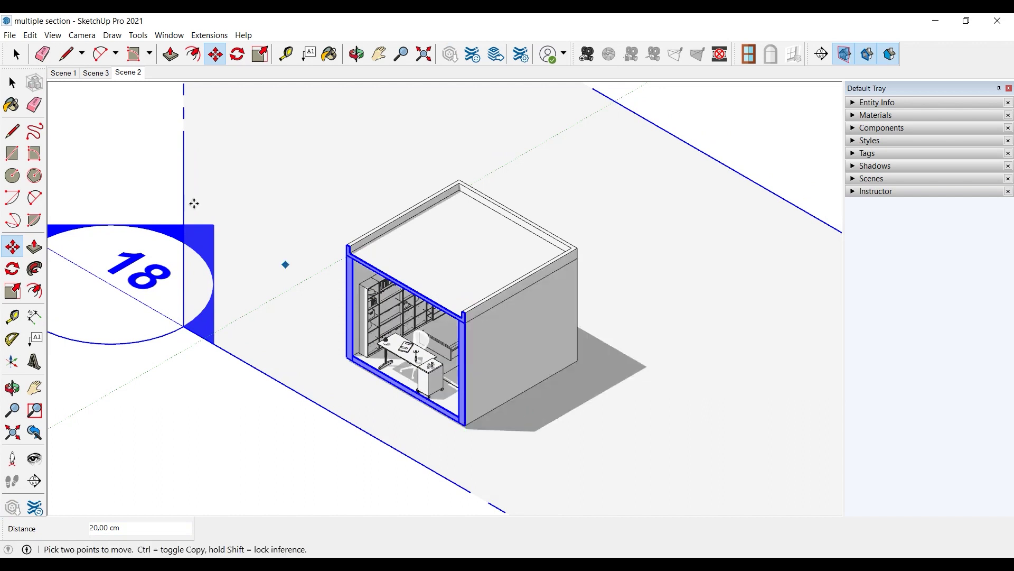
Open the outermost group and place a section plane on the box's right wall, leaving the nested group closed
click(15, 51)
click(510, 285)
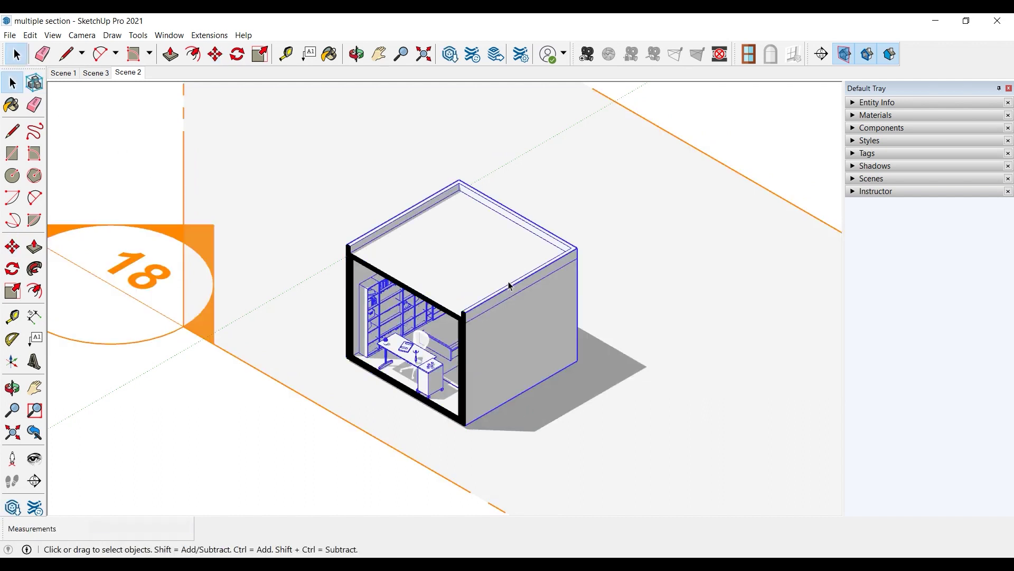
double_click(508, 277)
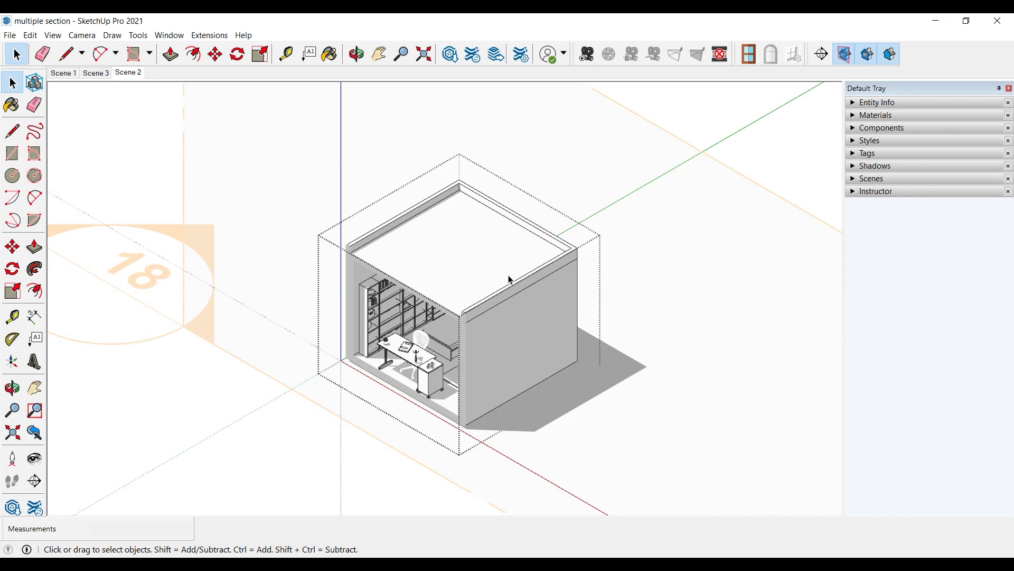
click(508, 277)
click(821, 54)
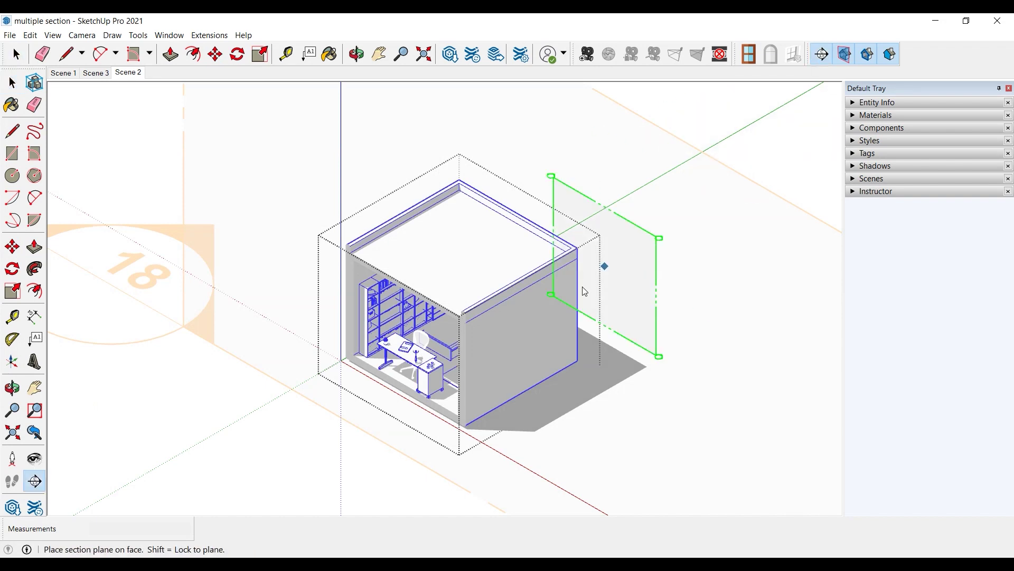
click(527, 339)
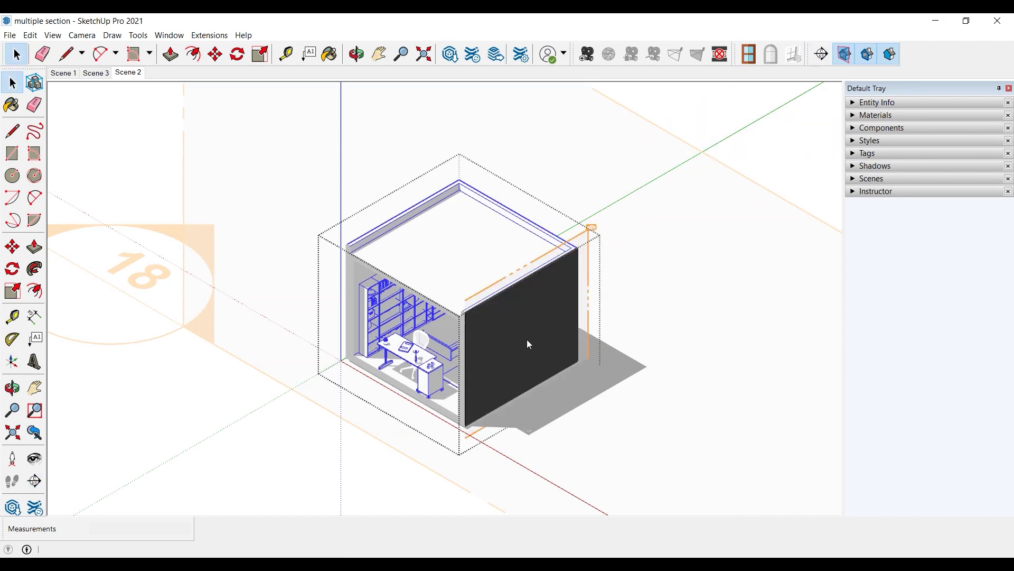
Move the right wall's section plane inward past the wall thickness so it cuts the room open
click(587, 309)
click(12, 246)
click(494, 288)
click(479, 279)
click(12, 82)
Open the next nested group, place a section plane on the roof and lower it about 52 cm
click(461, 240)
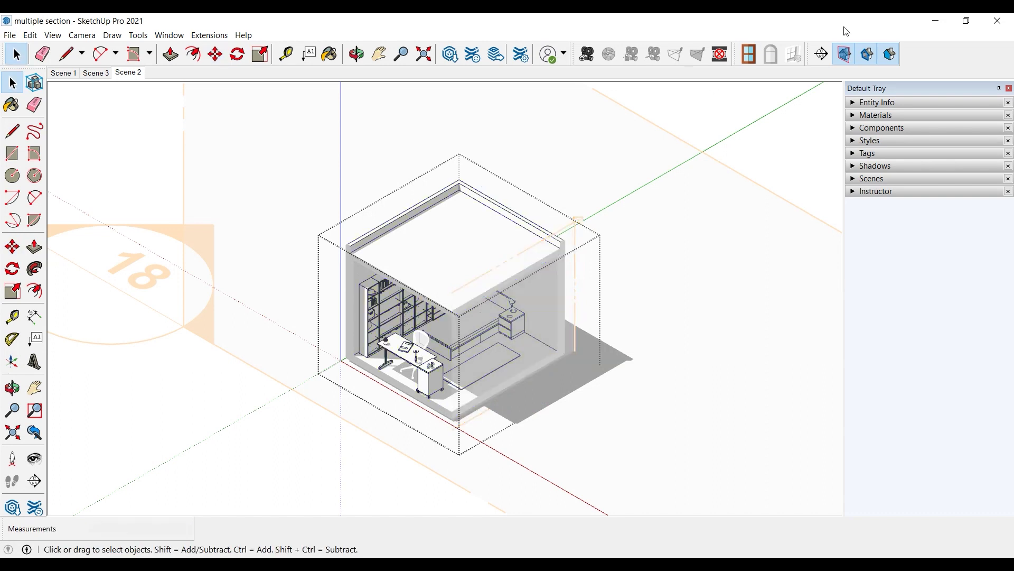
click(821, 53)
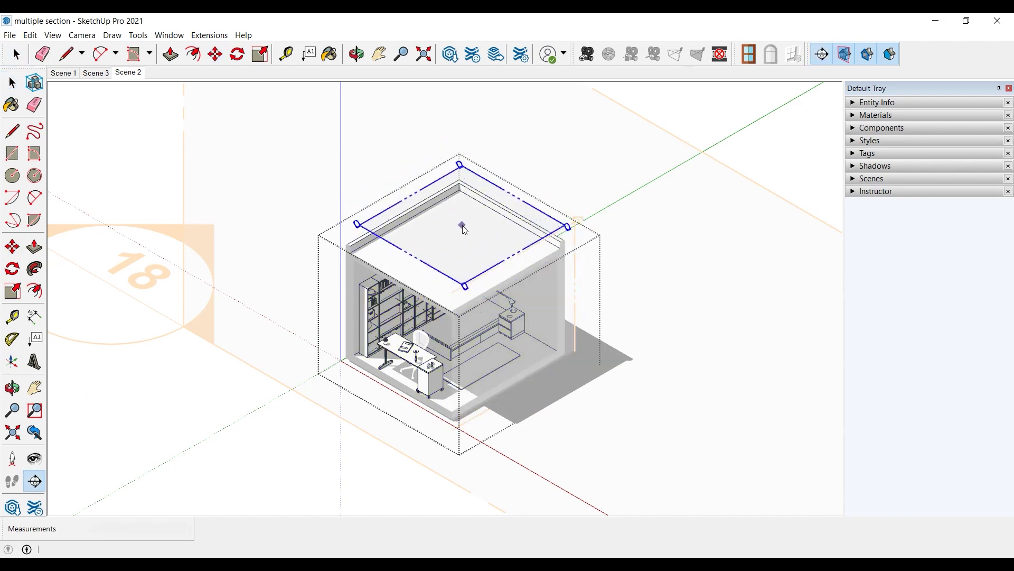
click(464, 227)
key(m)
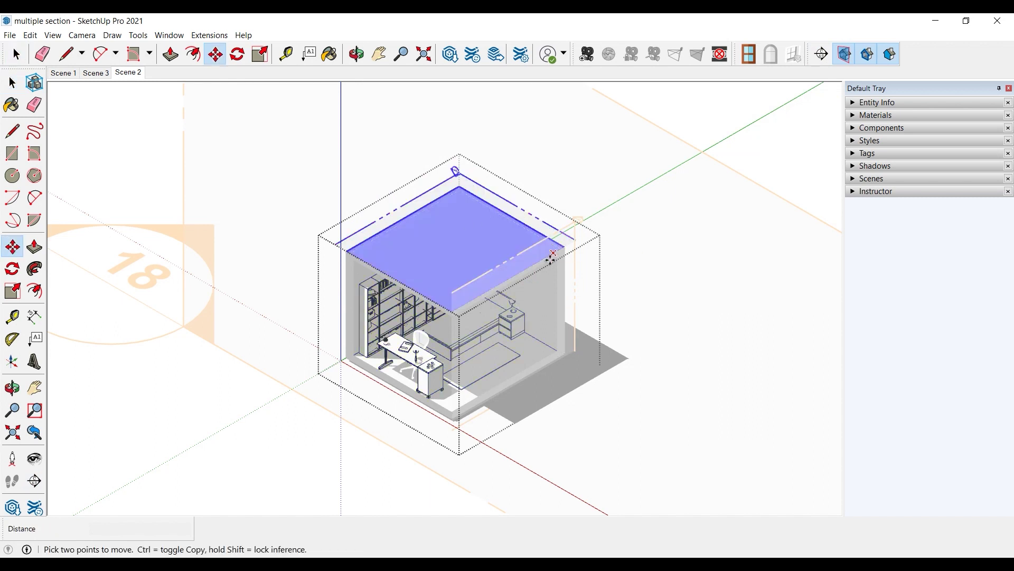
click(551, 258)
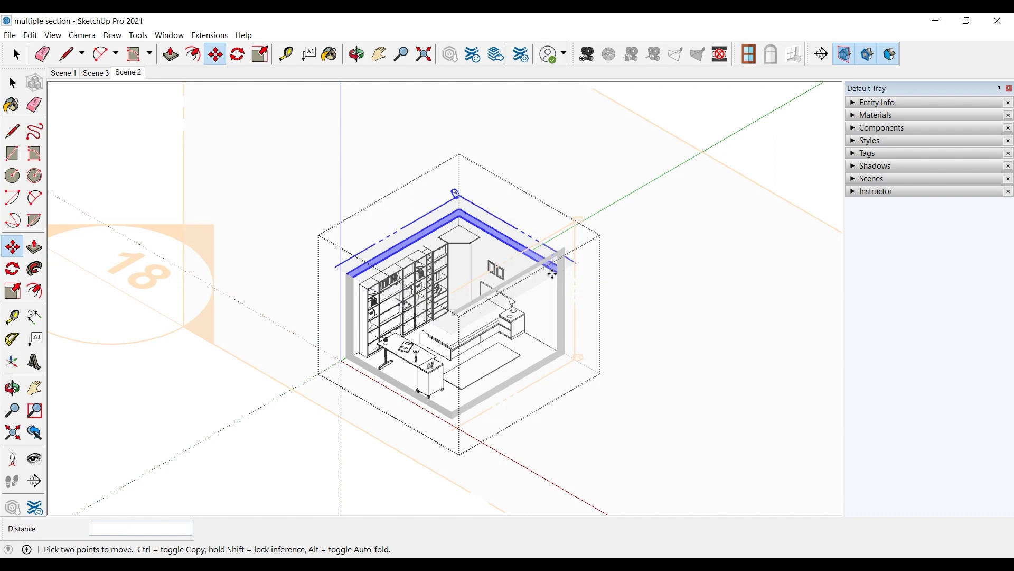
click(552, 270)
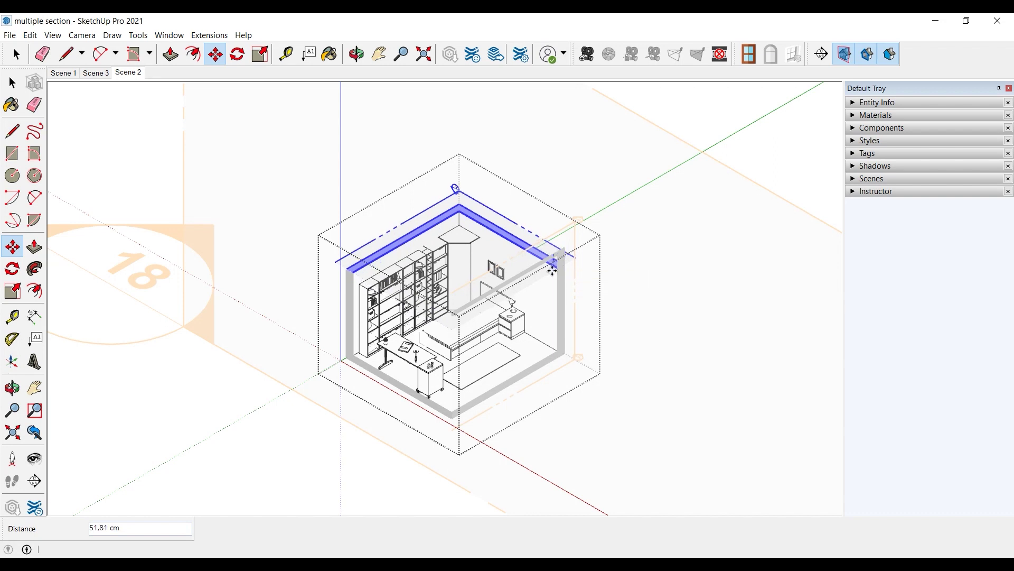
key(space)
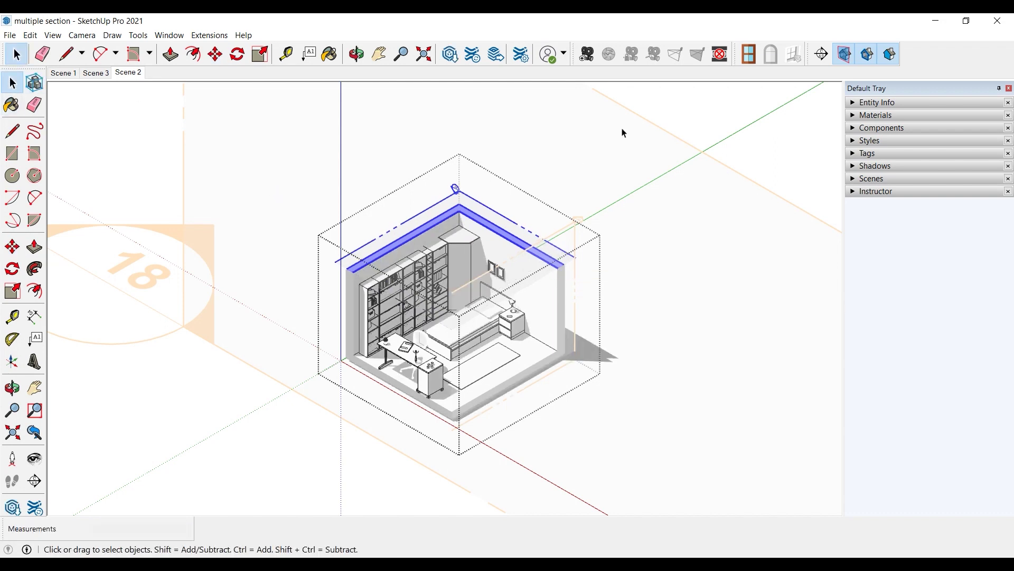
Exit the nested groups and hide the section plane outlines while keeping the three cuts active
click(607, 165)
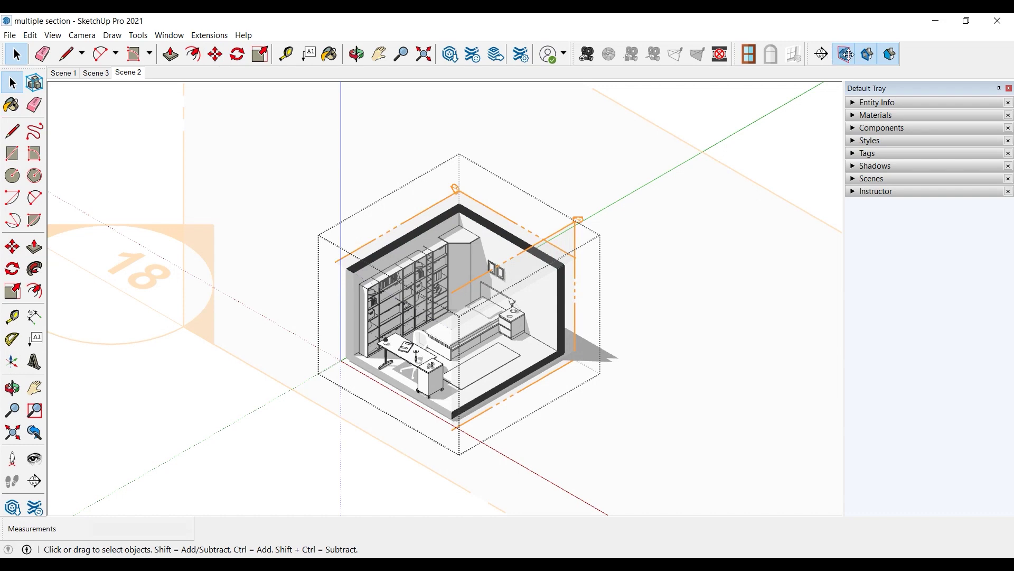
click(846, 56)
click(845, 55)
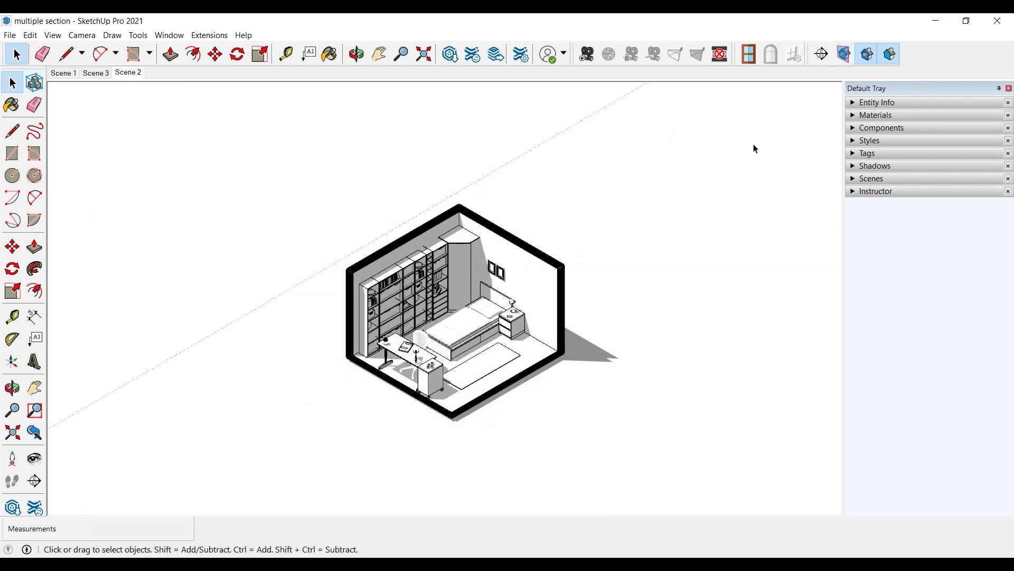
scroll(462, 305, up, 4)
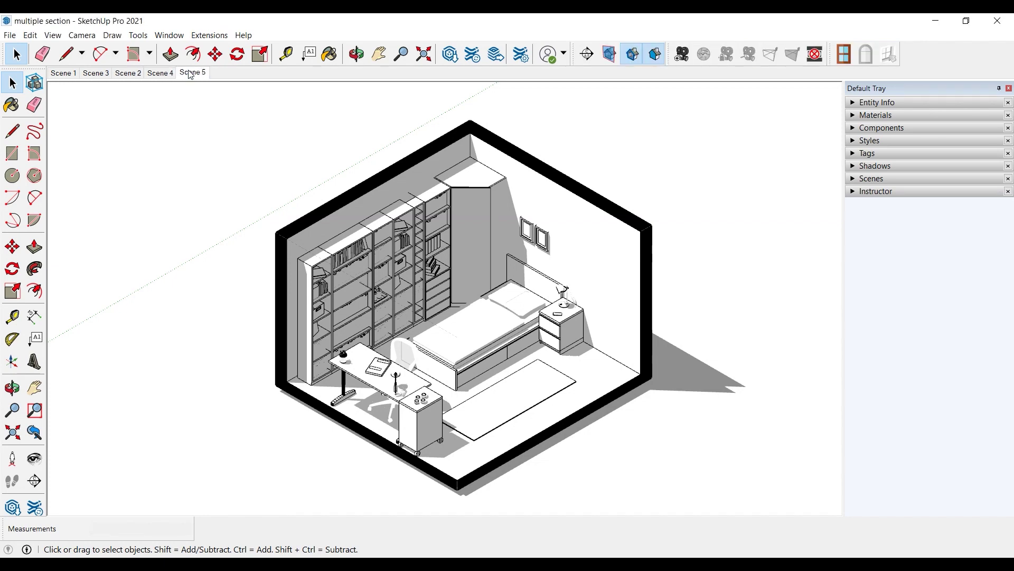
Look through Scenes 5, 6 and 8 of the house model and return to Scene 5
click(193, 73)
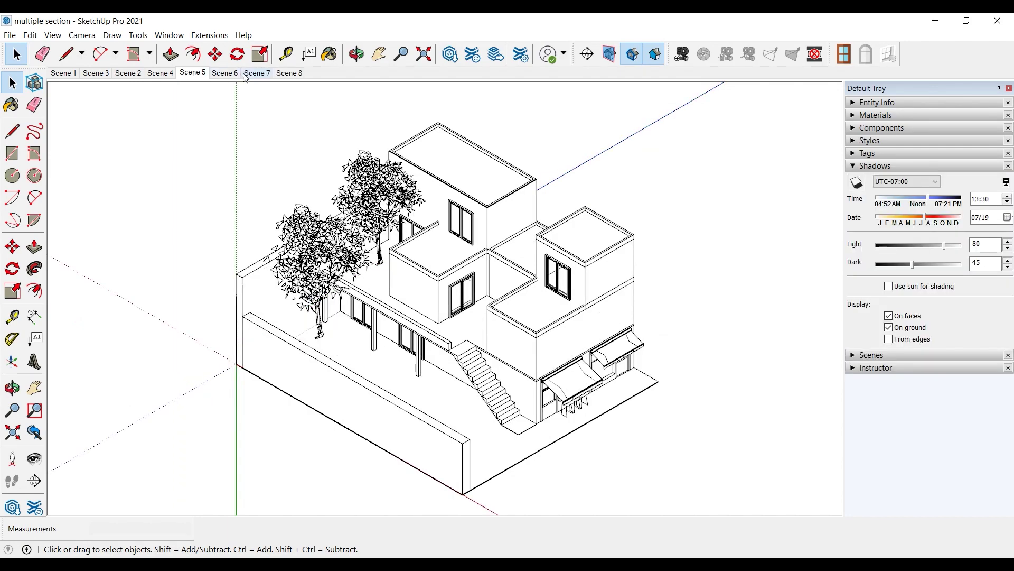
click(224, 74)
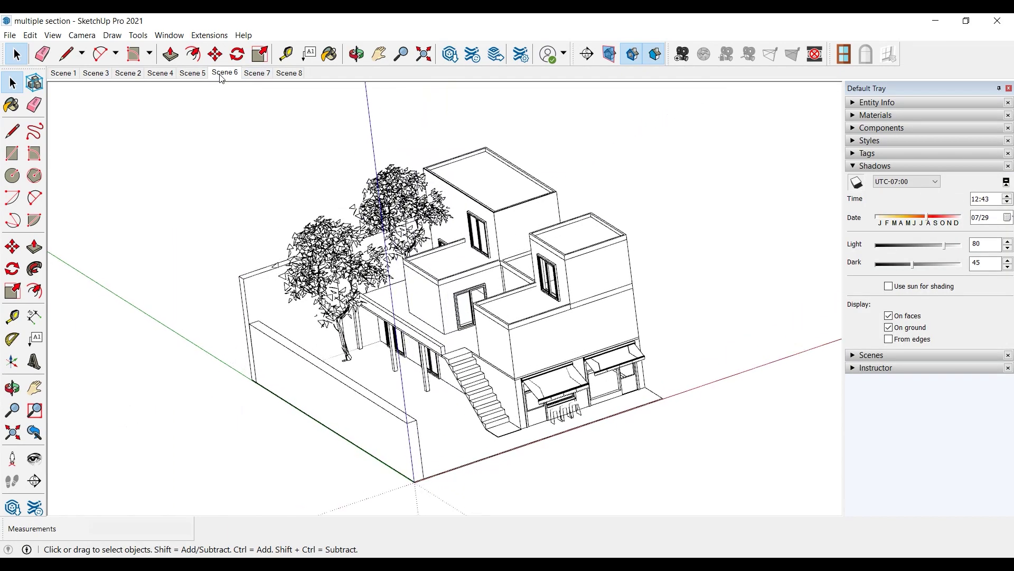
click(289, 73)
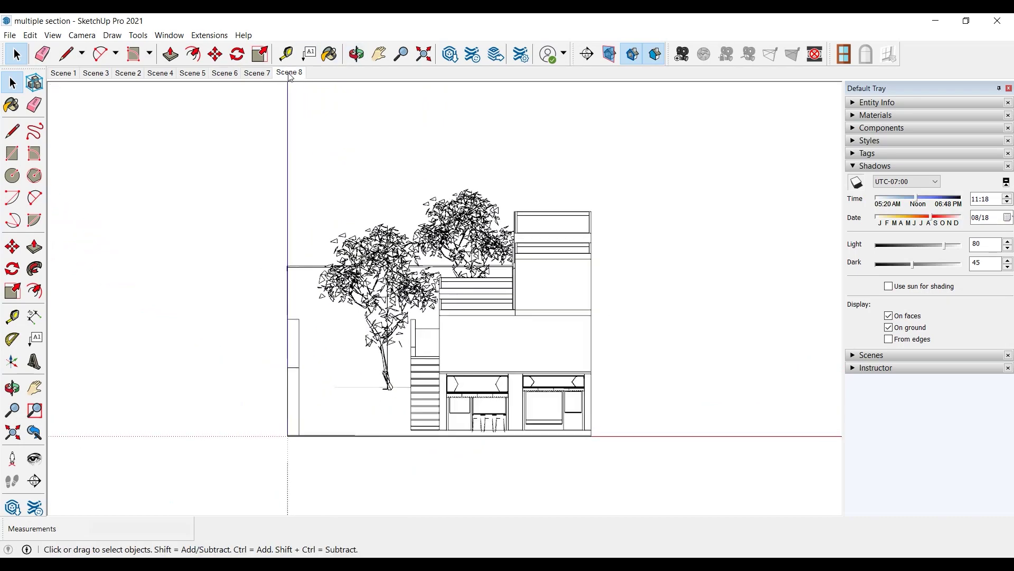
click(236, 77)
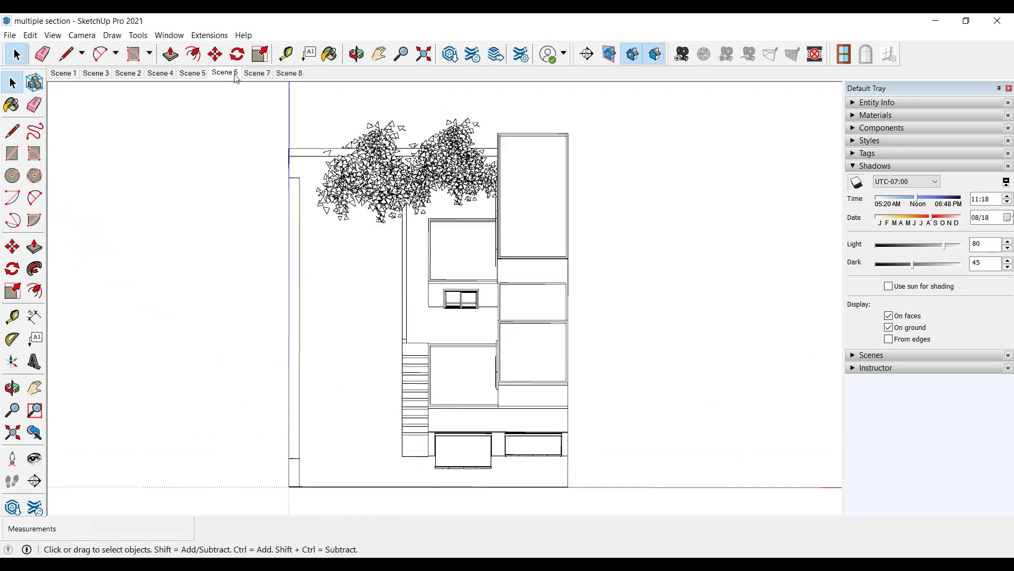
click(194, 76)
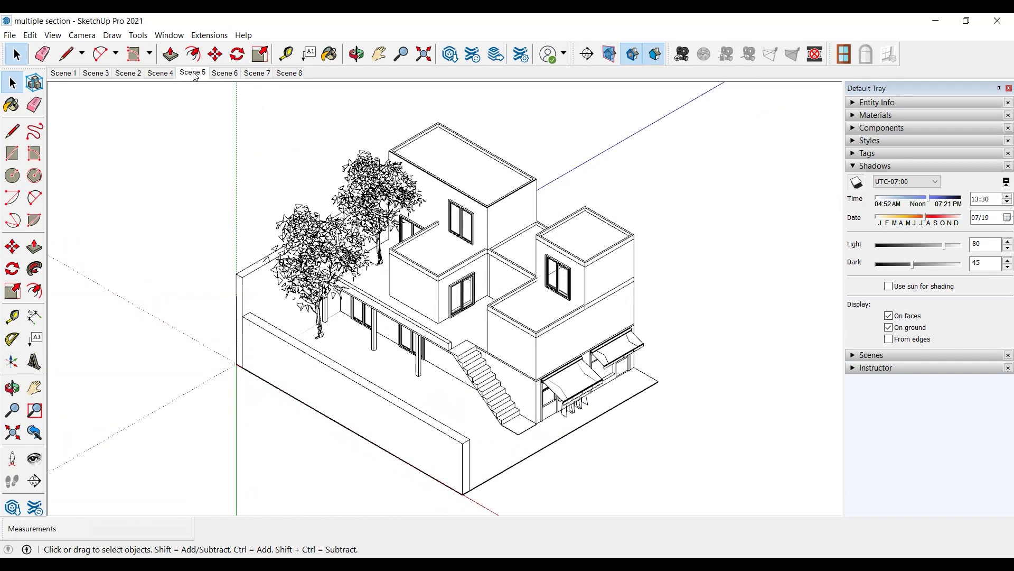
Select the building's outer group and turn on the model's shadows
click(540, 328)
key(shift+s)
key(shift+s)
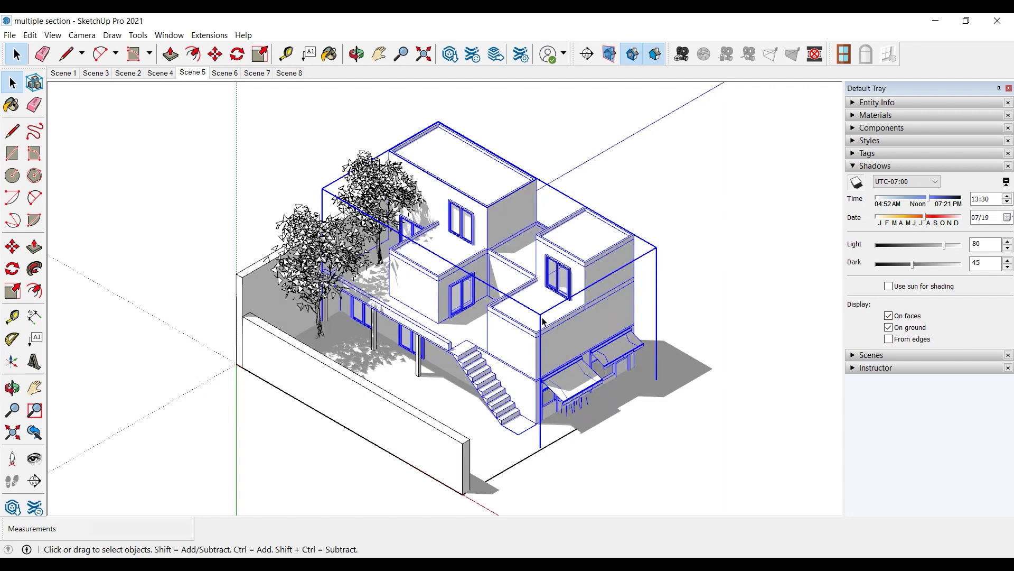
Examine the building's nested group levels, checking how the upper and lower volumes are grouped, and back out of them
double_click(544, 320)
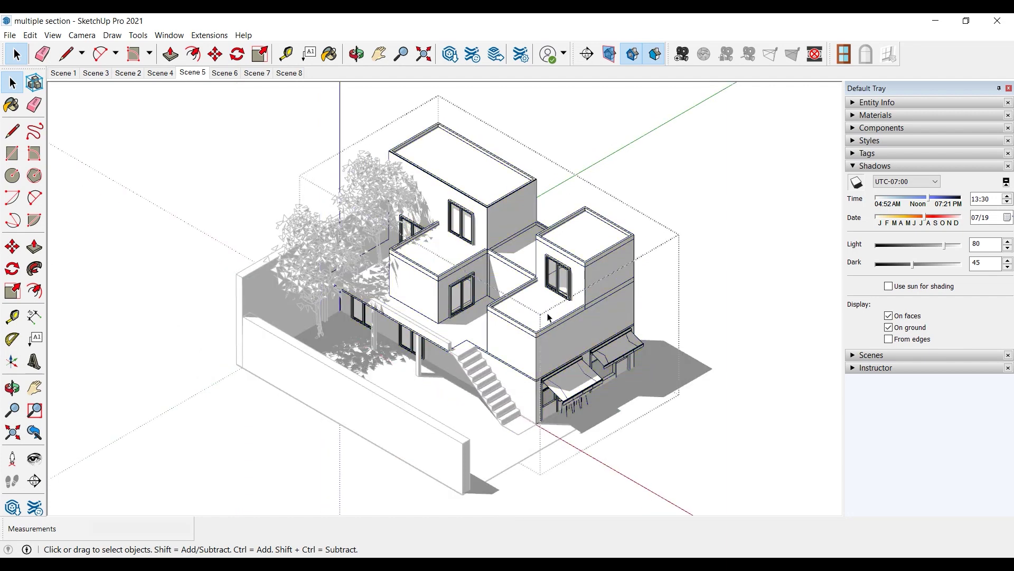
double_click(541, 332)
click(440, 274)
click(498, 181)
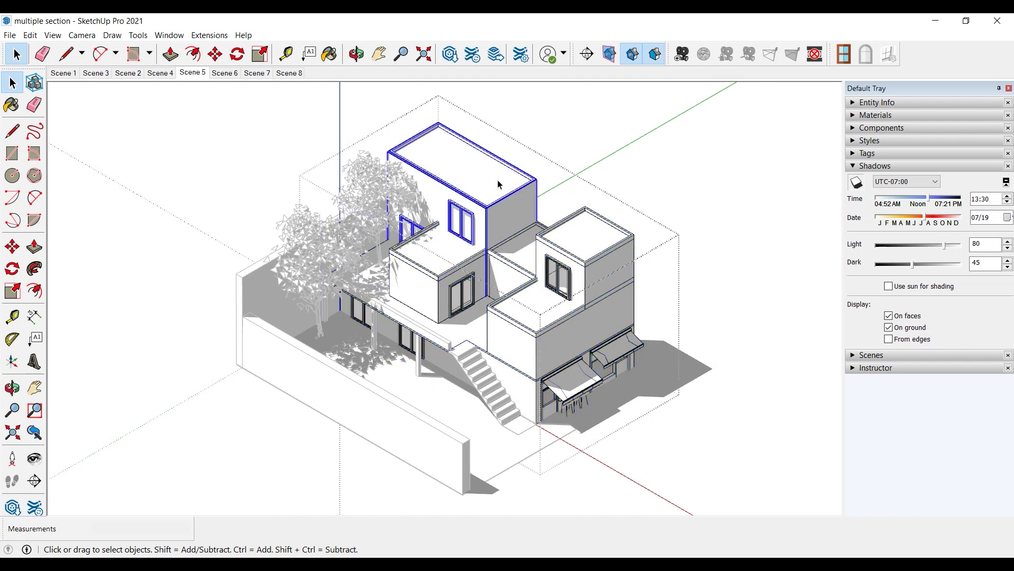
click(541, 321)
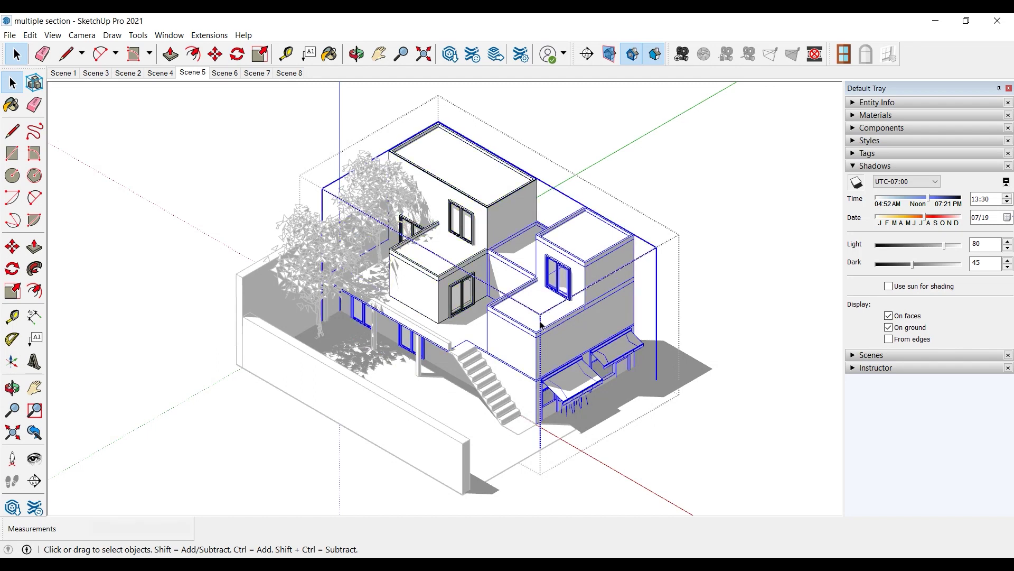
double_click(541, 324)
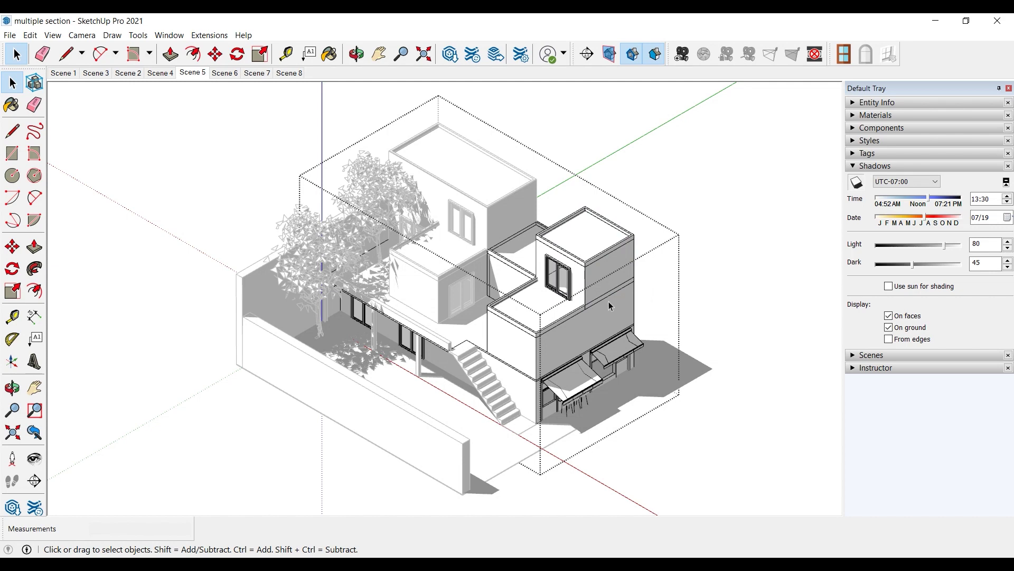
key(Escape)
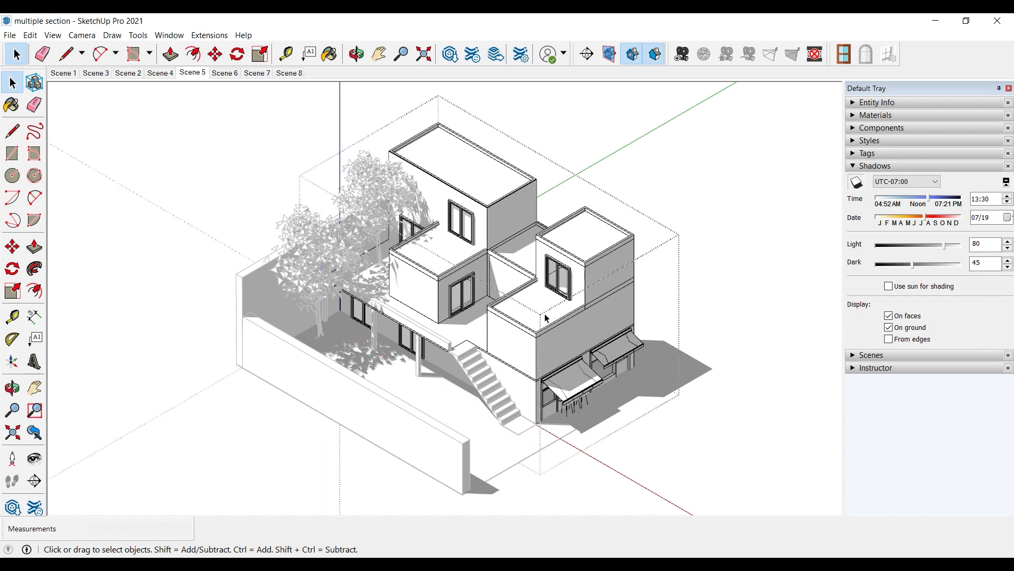
key(Escape)
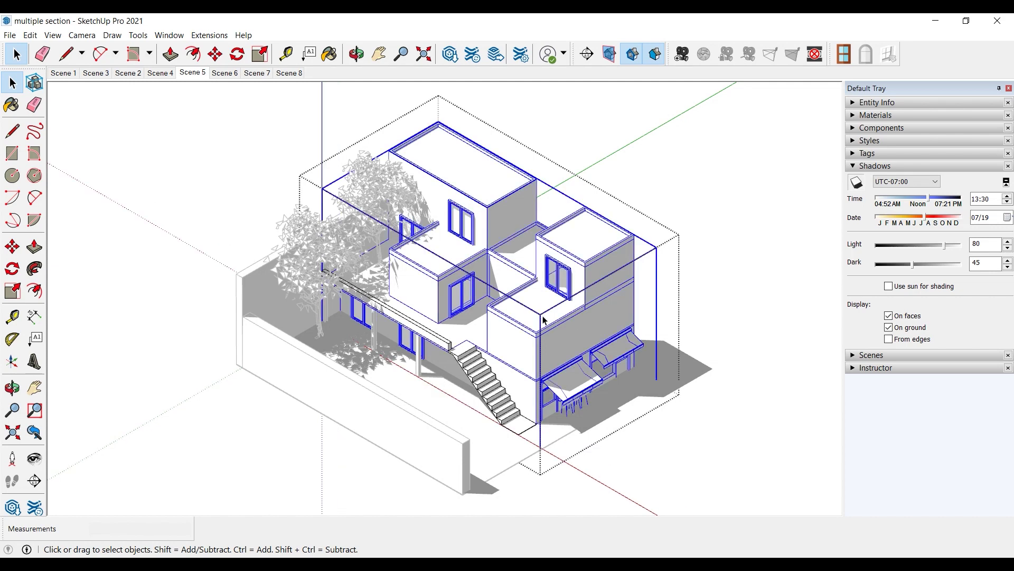
Open the building's main volume group, place a section plane on the shopfront facade and move it about 97 cm inward
double_click(544, 320)
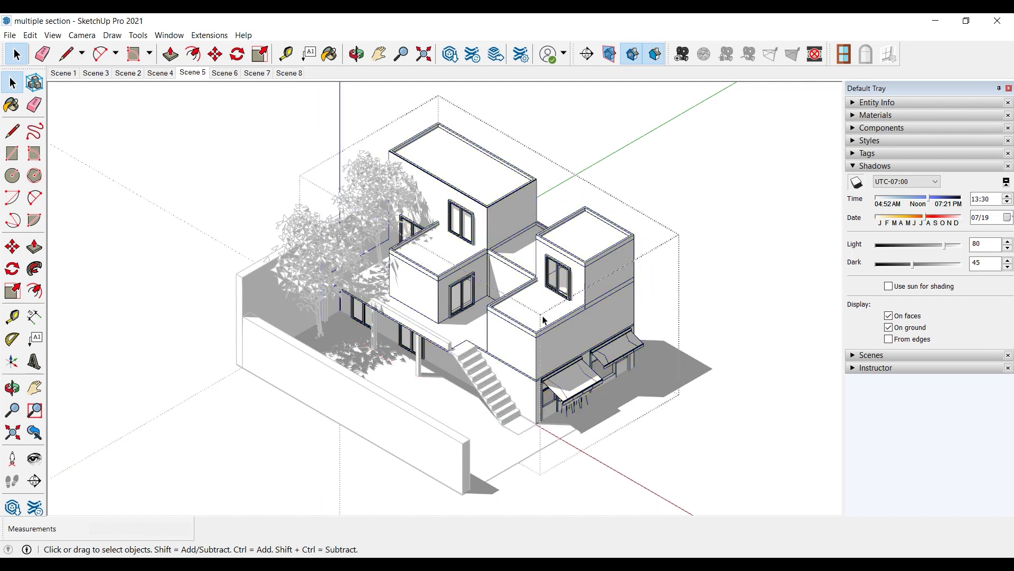
click(586, 53)
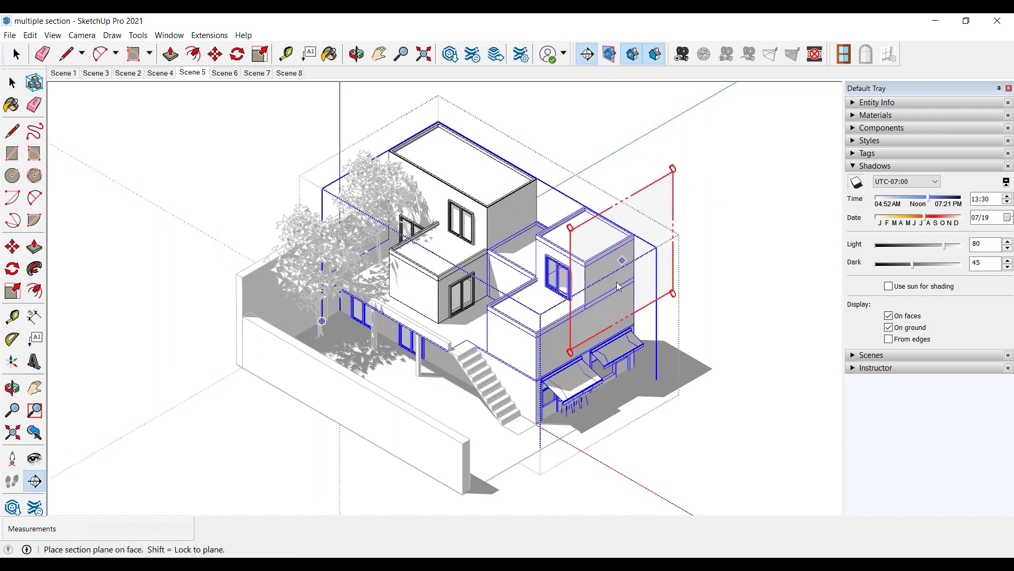
click(595, 344)
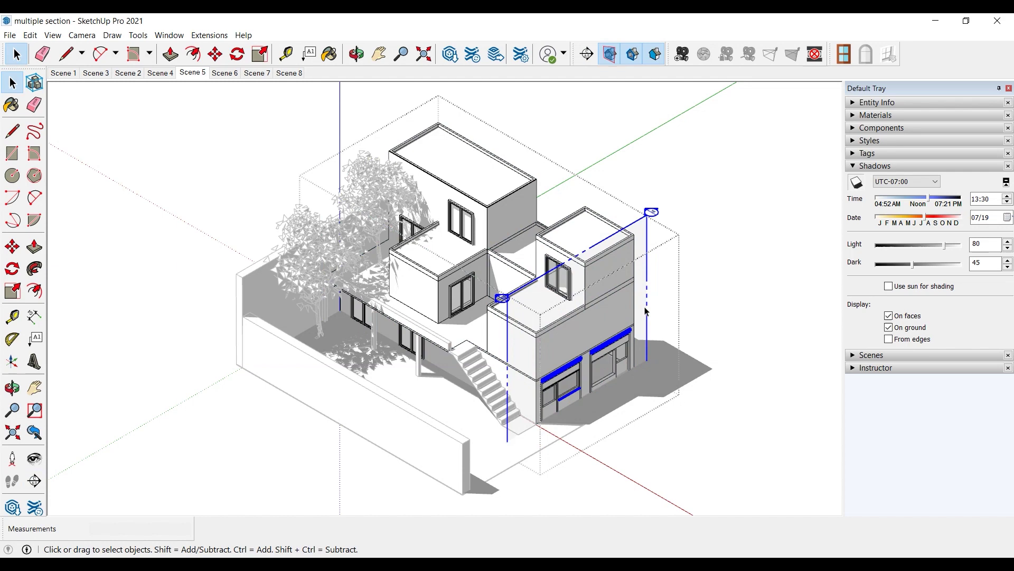
click(13, 245)
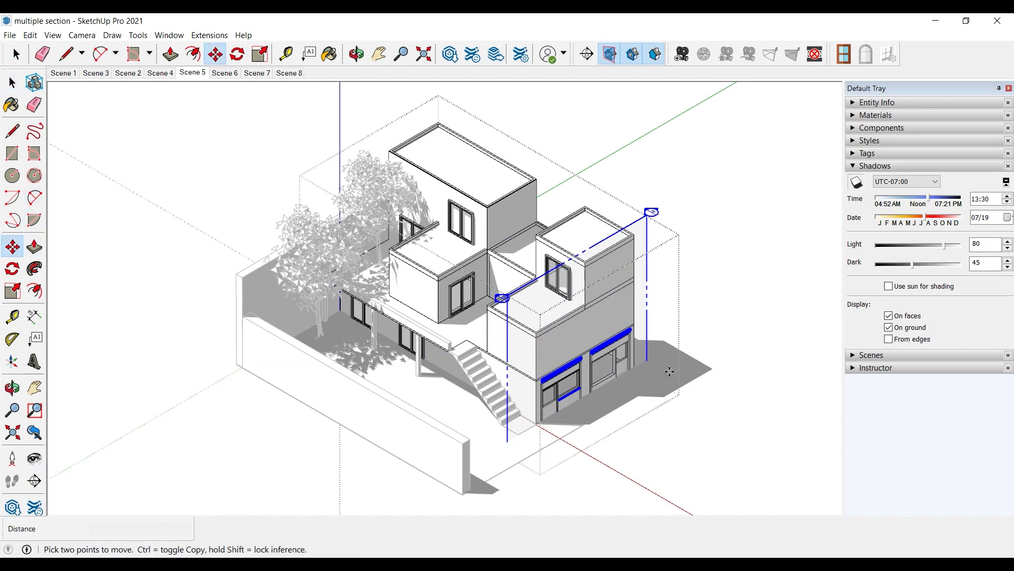
click(658, 362)
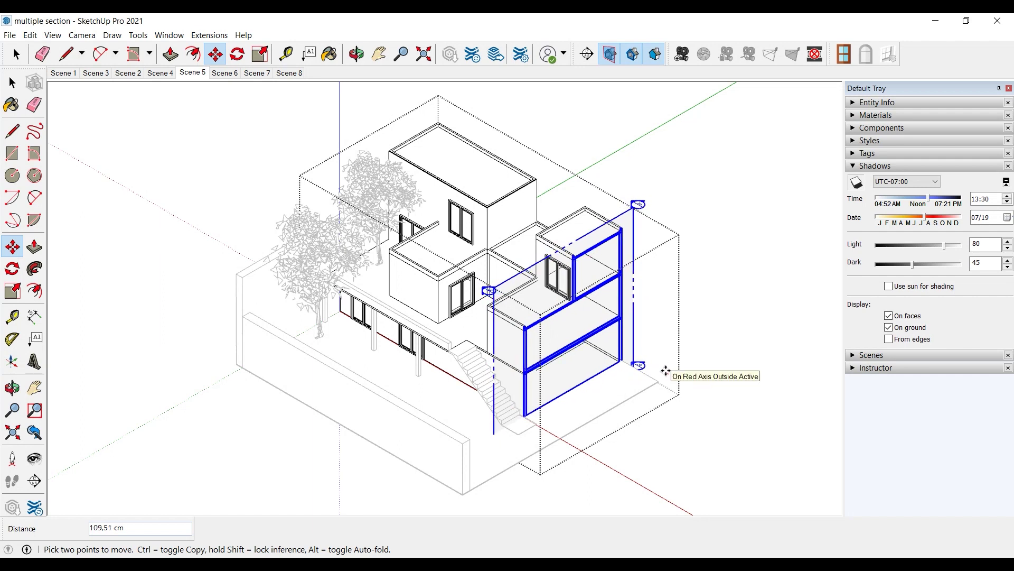
click(667, 371)
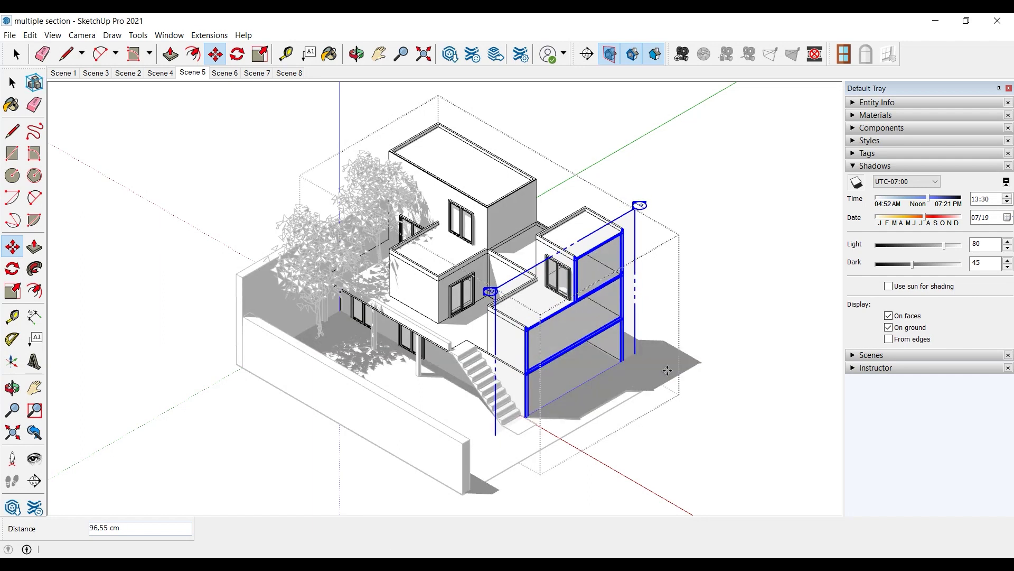
click(11, 82)
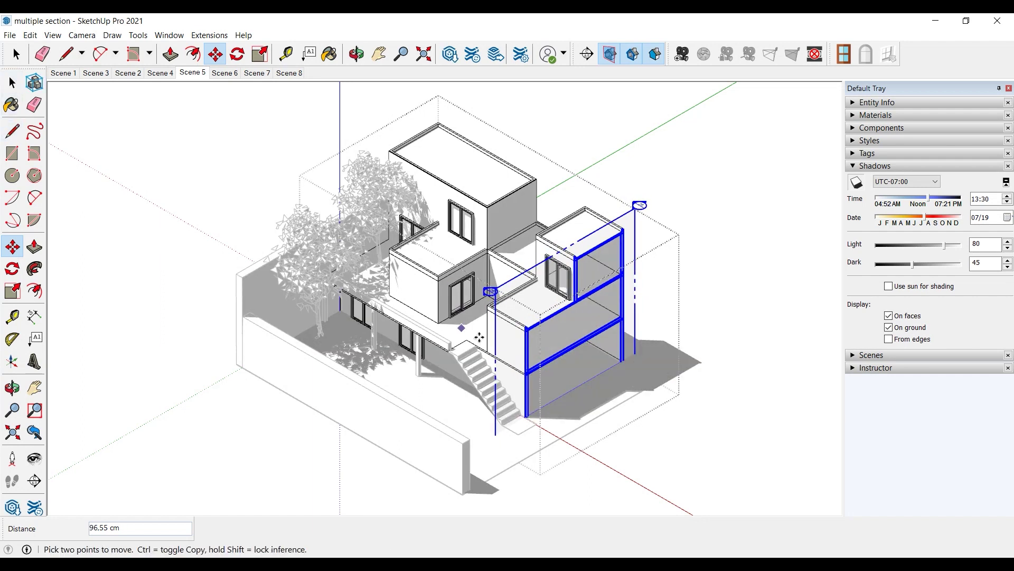
click(11, 82)
Open the group of lower volumes at the street end and select the middle-floor volume beside the stair
click(502, 338)
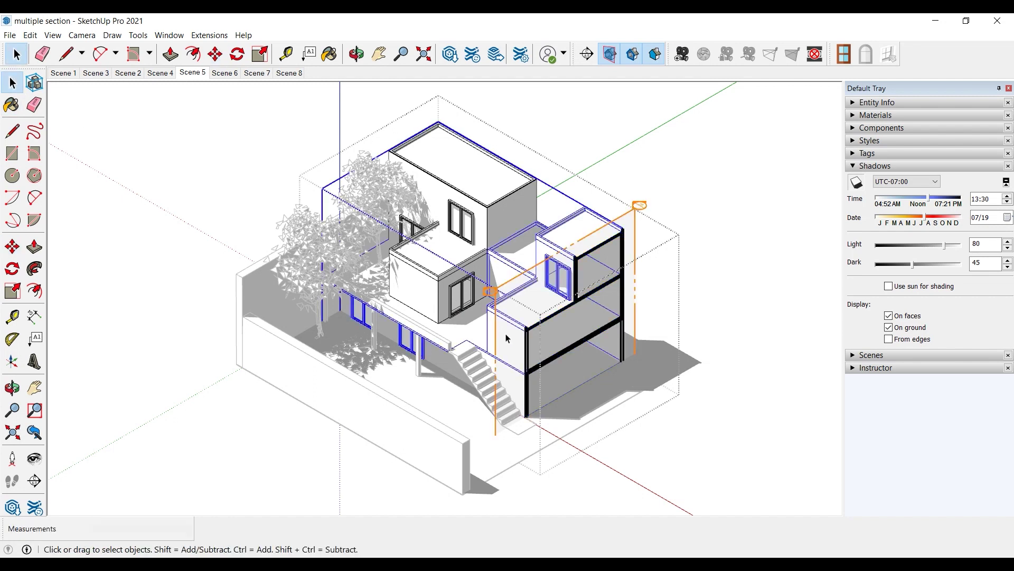
double_click(492, 321)
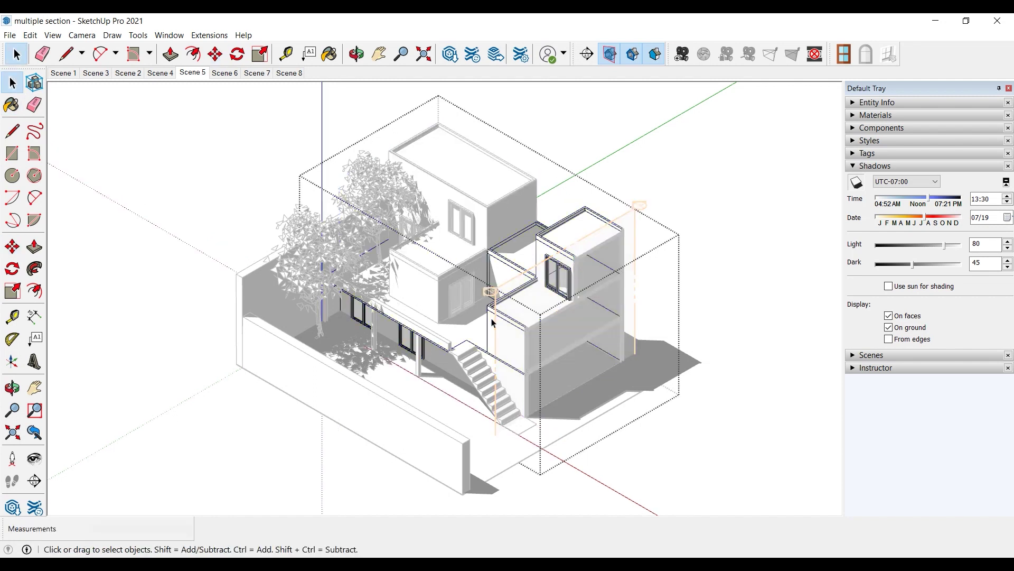
click(492, 323)
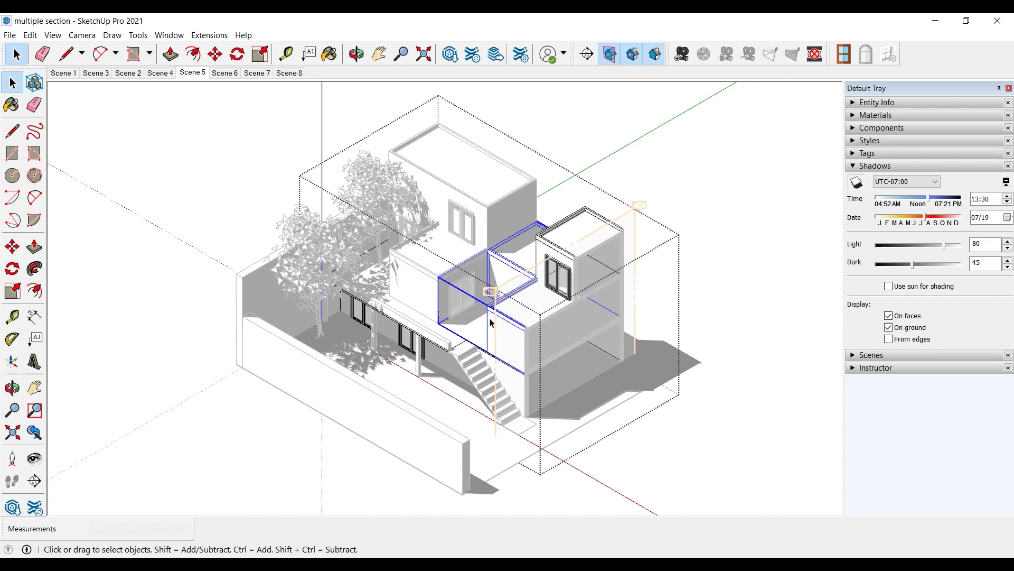
click(587, 53)
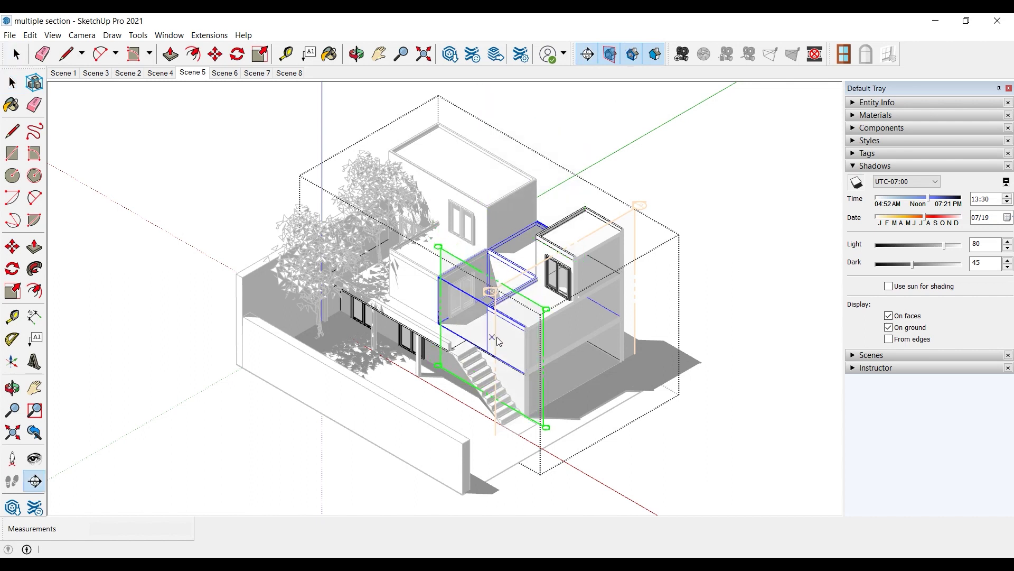
click(499, 341)
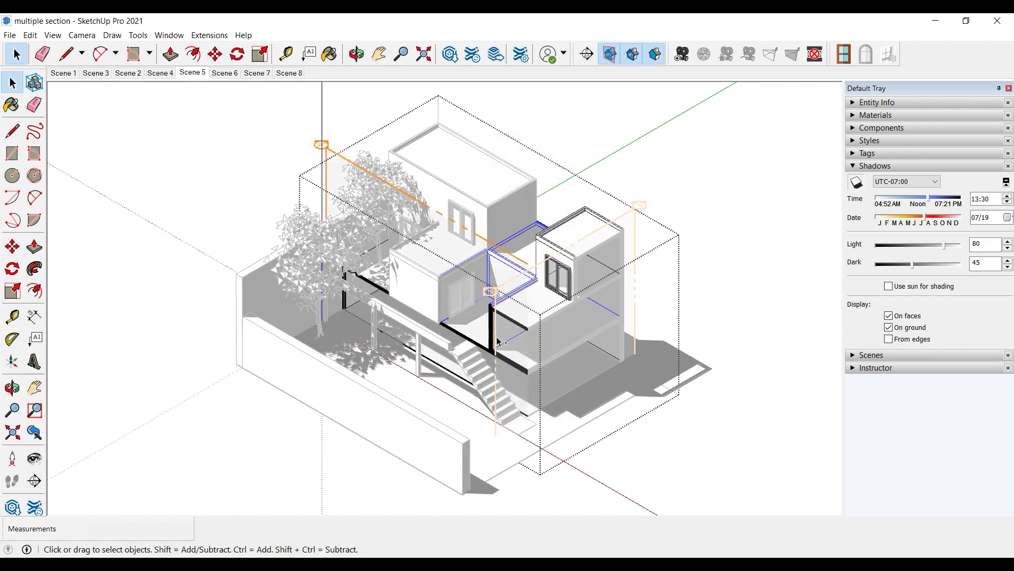
key(ctrl+z)
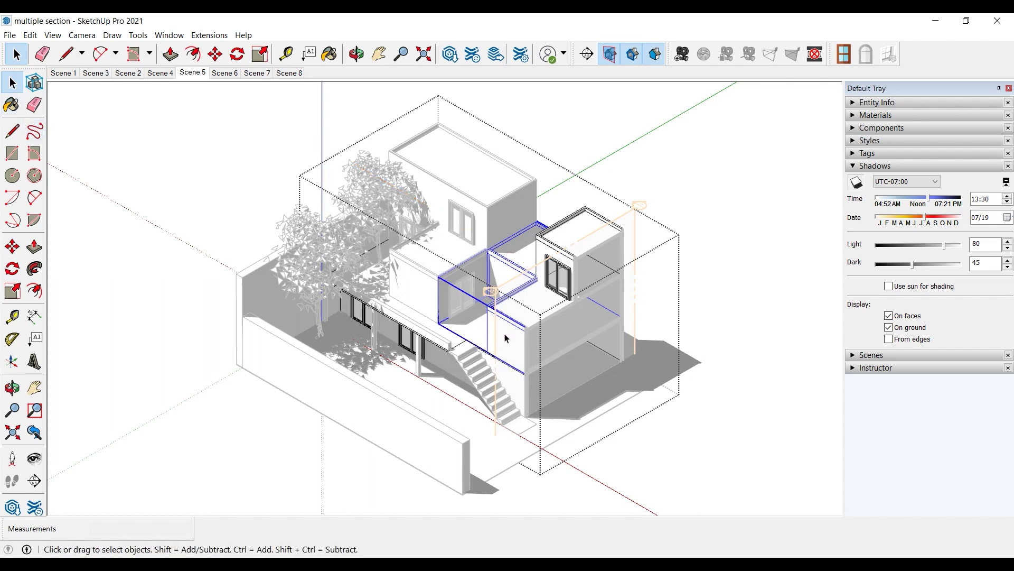
Open the middle-floor volume's own group and place a section plane on its side wall above the stair
double_click(504, 335)
click(505, 335)
click(520, 248)
click(511, 331)
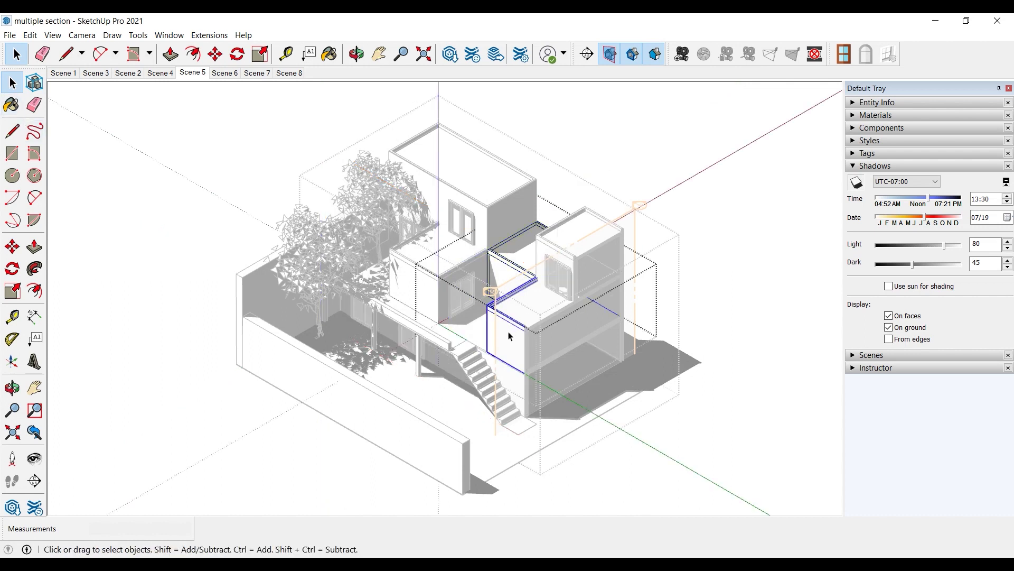
click(591, 57)
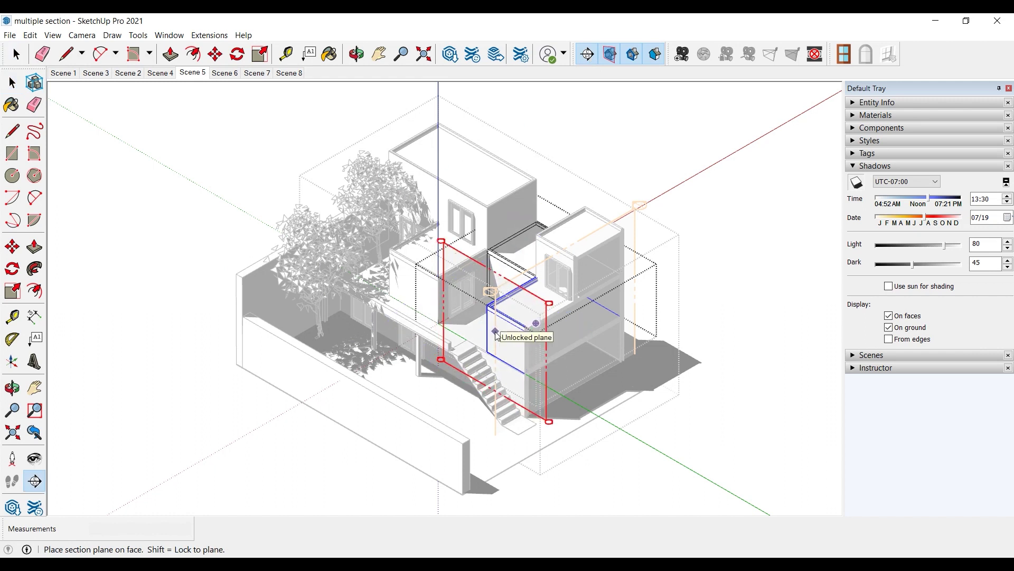
click(495, 331)
click(495, 332)
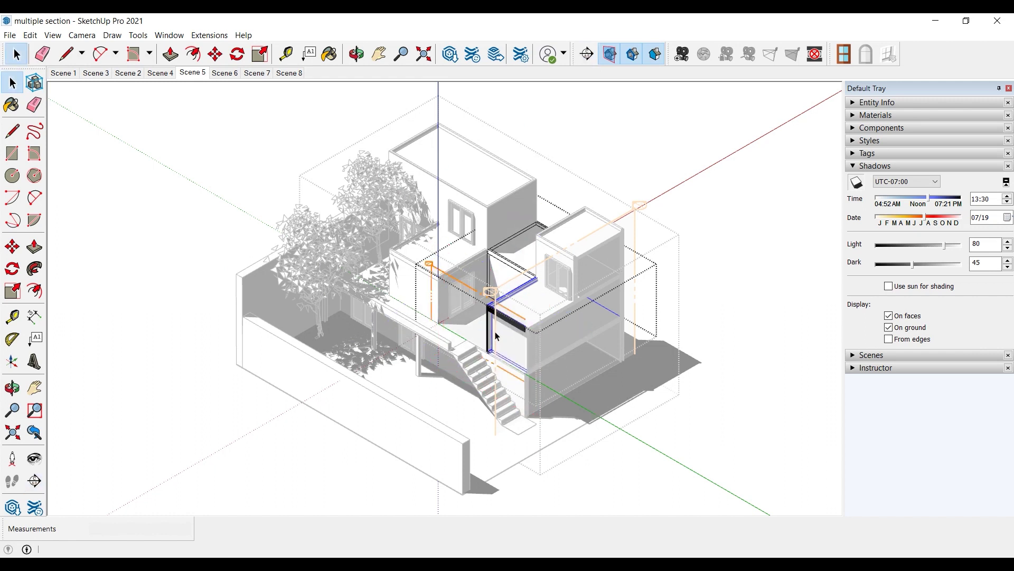
Move the middle-floor section plane about 162 cm into the volume and leave its group
click(12, 246)
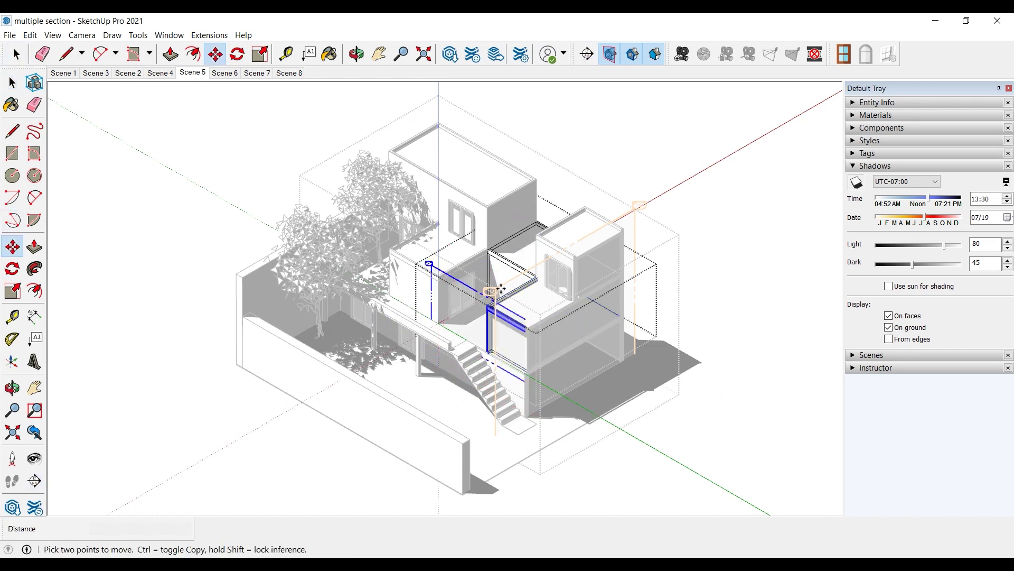
click(528, 325)
click(544, 317)
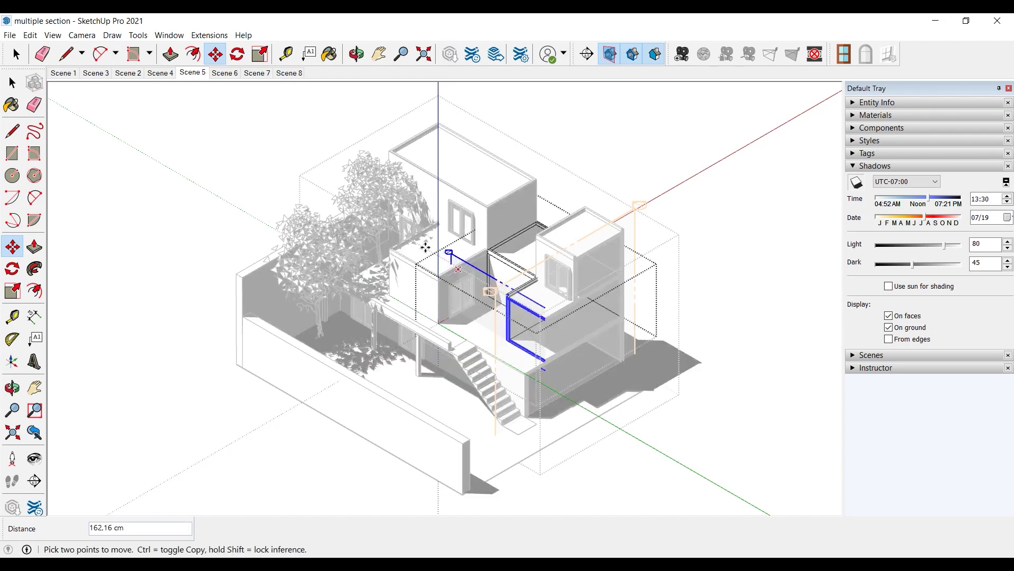
key(space)
click(734, 273)
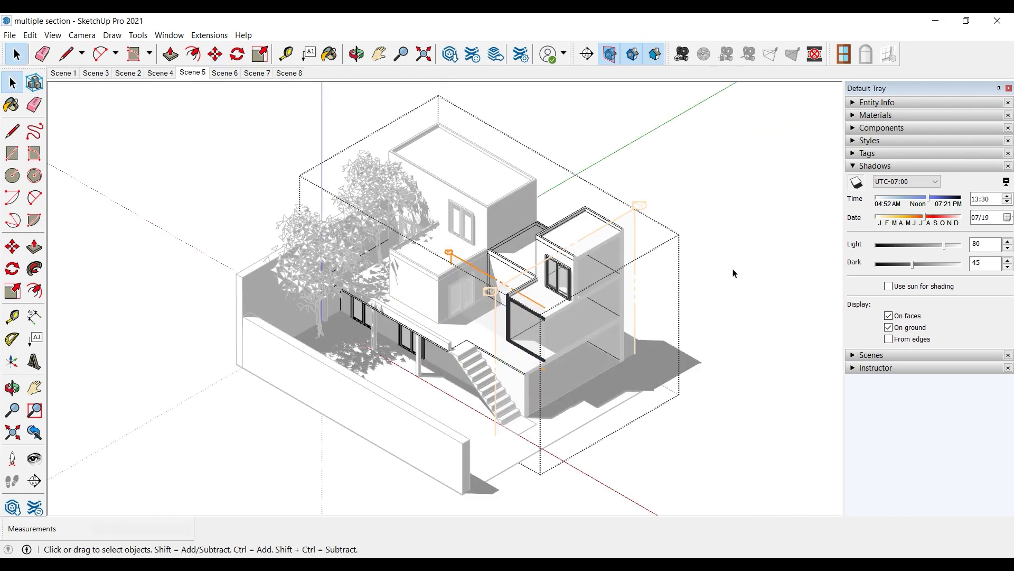
Open the group of the projecting upper room near the trees and place a section plane on its outer wall
click(421, 286)
double_click(415, 282)
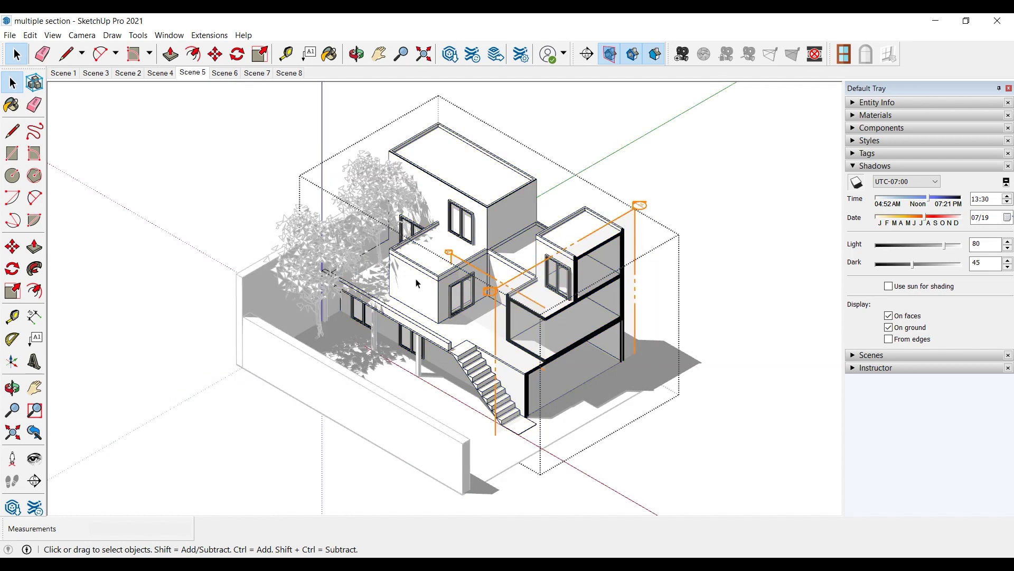
double_click(410, 278)
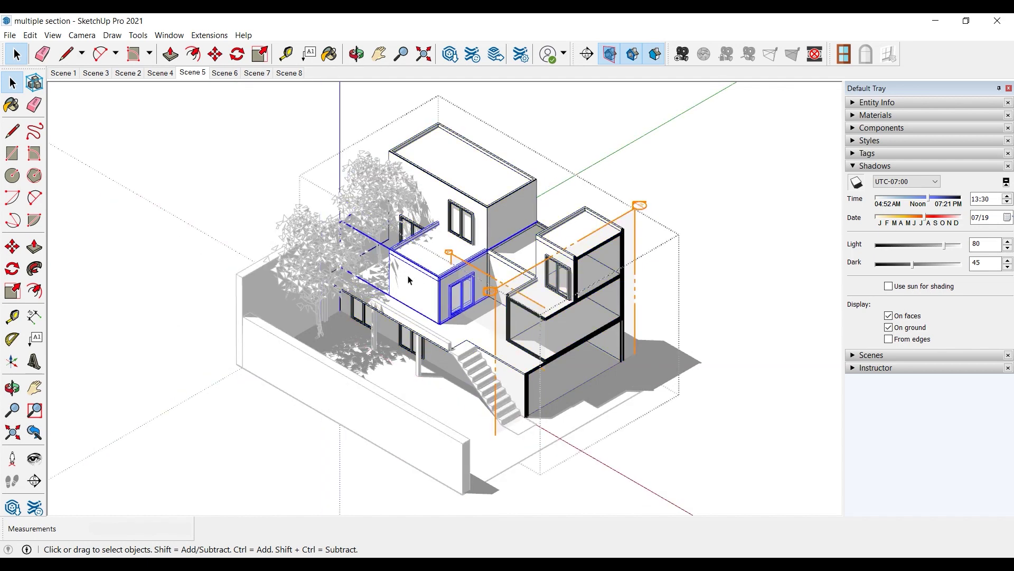
double_click(408, 277)
key(x)
click(405, 280)
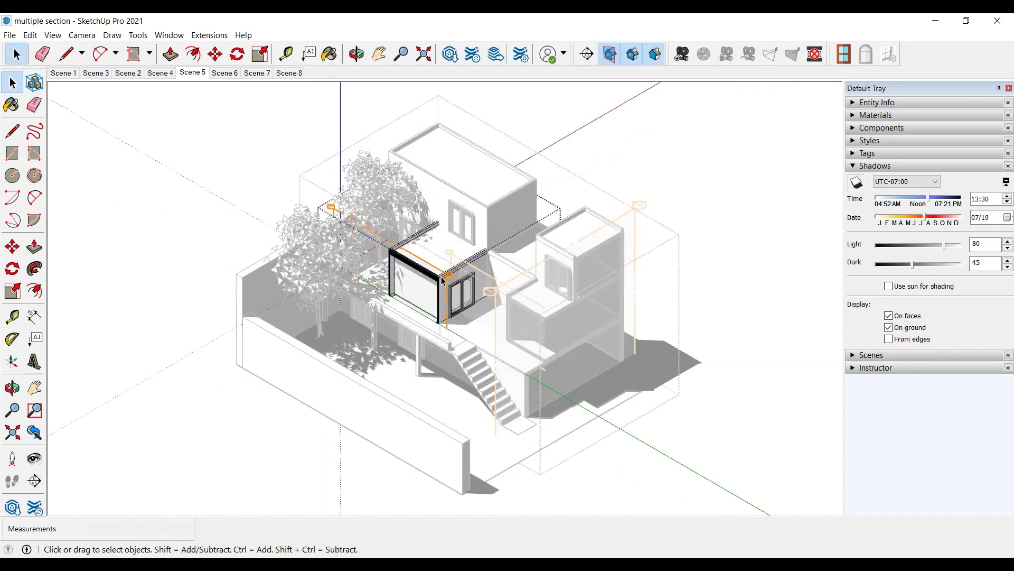
Move the projecting room's section plane 20 cm inward and then about 48 cm further
key(m)
click(451, 327)
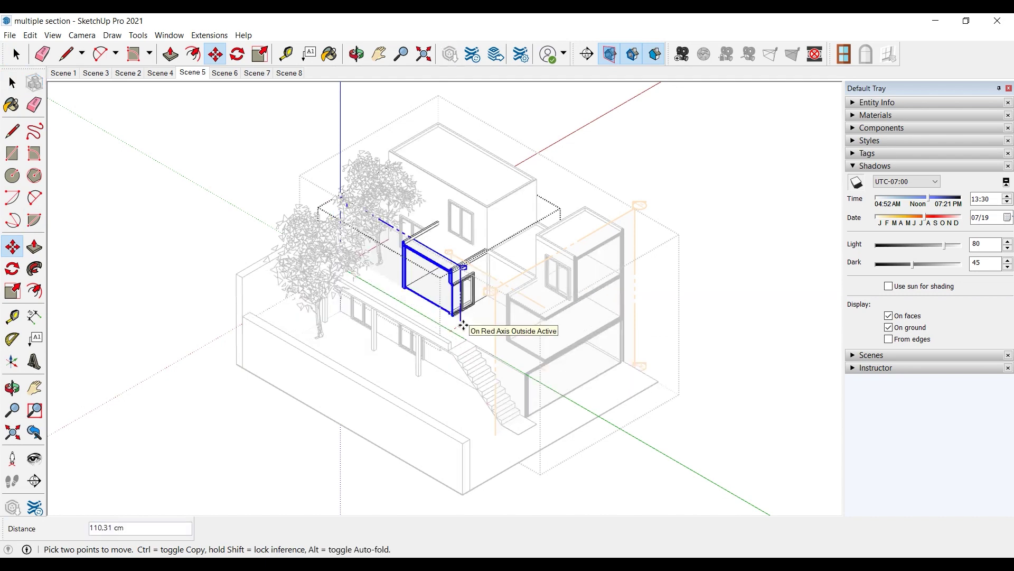
text(20)
key(Return)
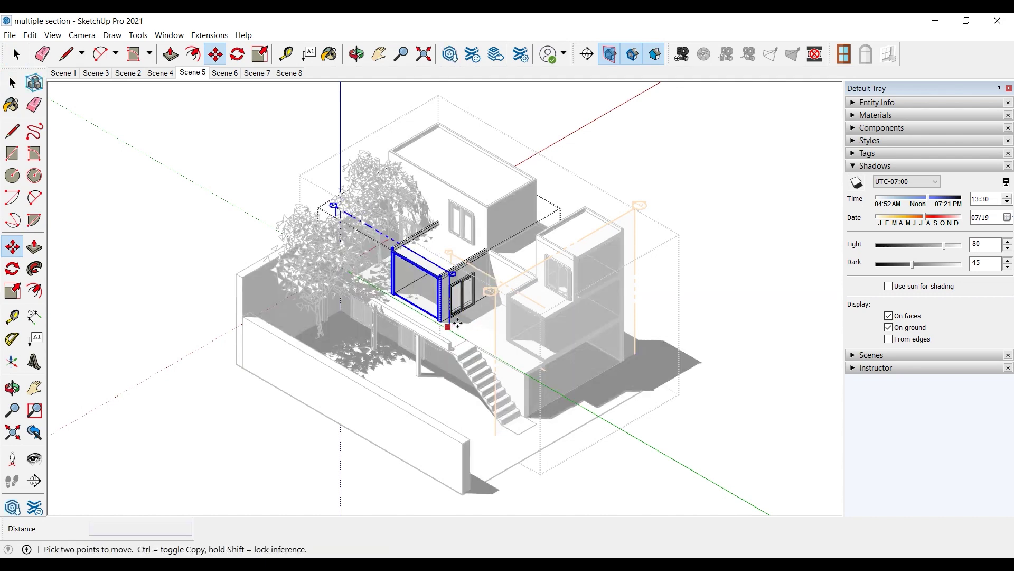
click(458, 324)
click(502, 334)
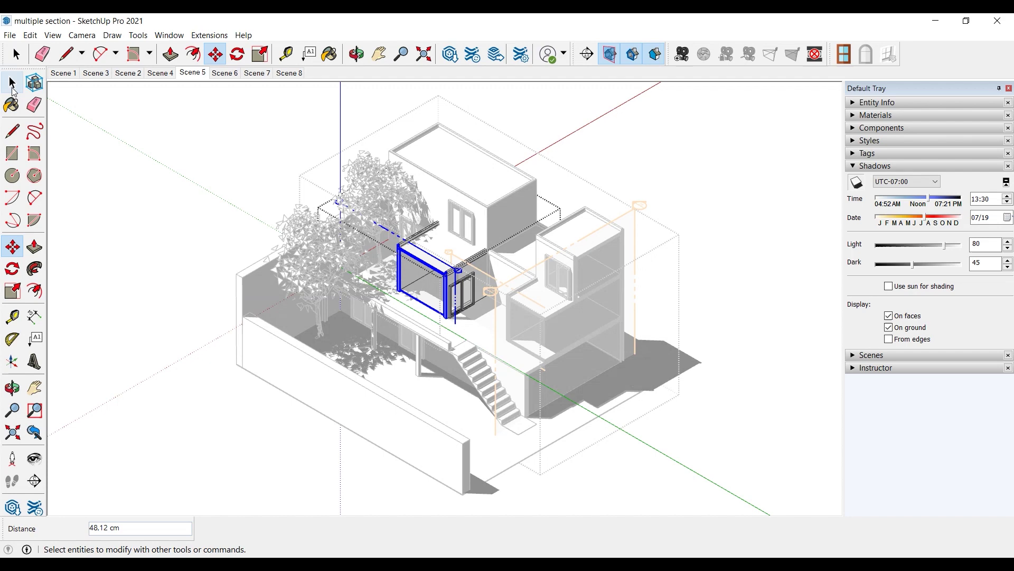
Exit all nested groups and hide the section plane outlines of the house
click(12, 83)
click(601, 175)
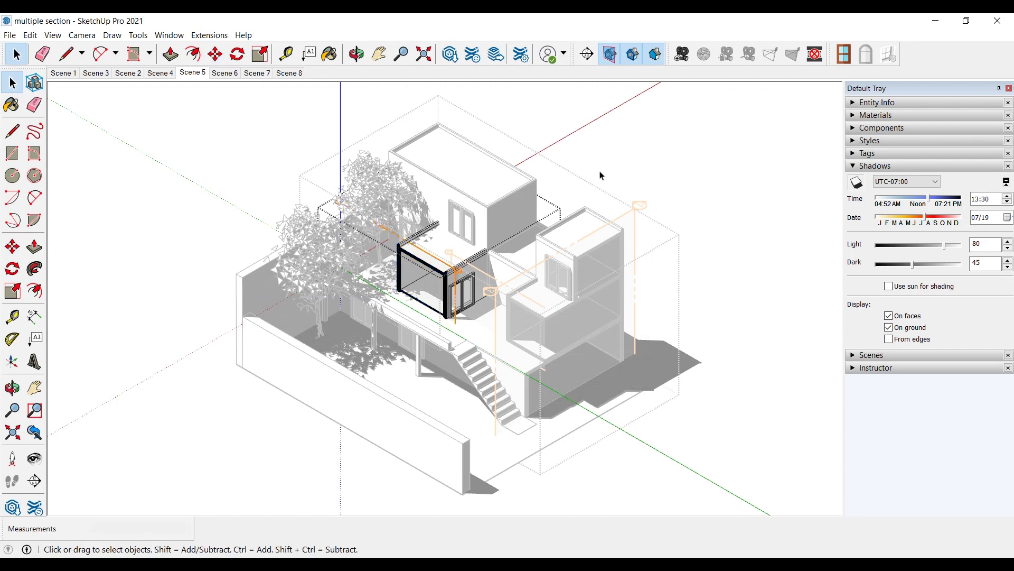
click(610, 55)
Examine the top storey's nested group, checking how its windows are grouped with the walls, and back out of it
click(434, 199)
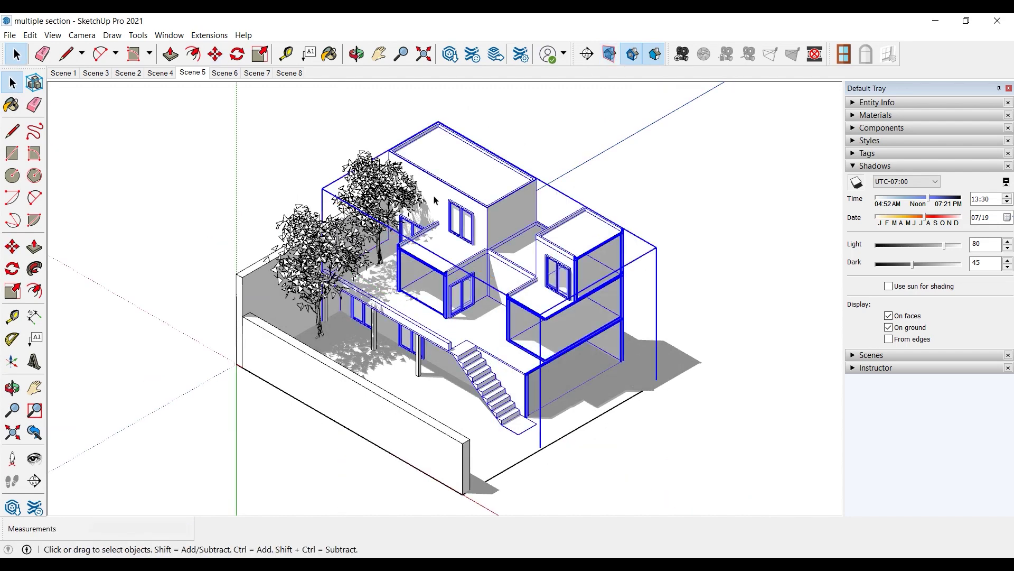
double_click(436, 197)
click(434, 197)
double_click(434, 197)
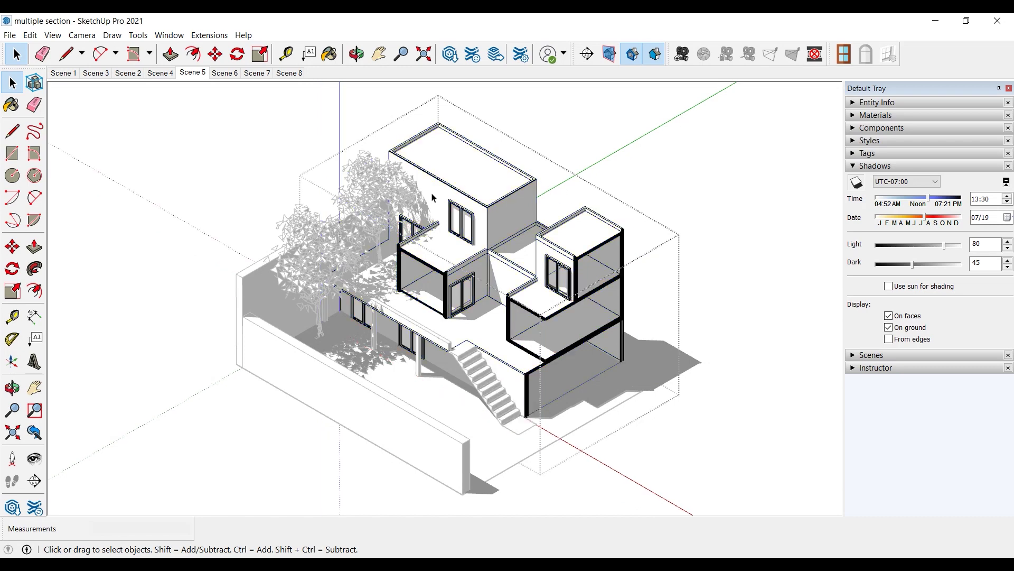
click(432, 197)
double_click(433, 198)
click(458, 211)
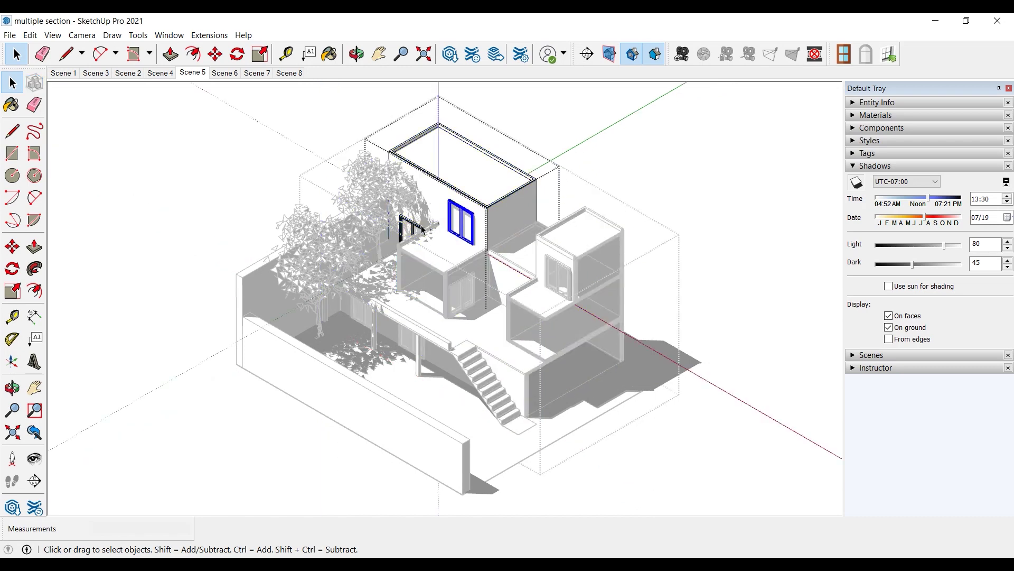
shift+click(423, 228)
click(548, 186)
key(Escape)
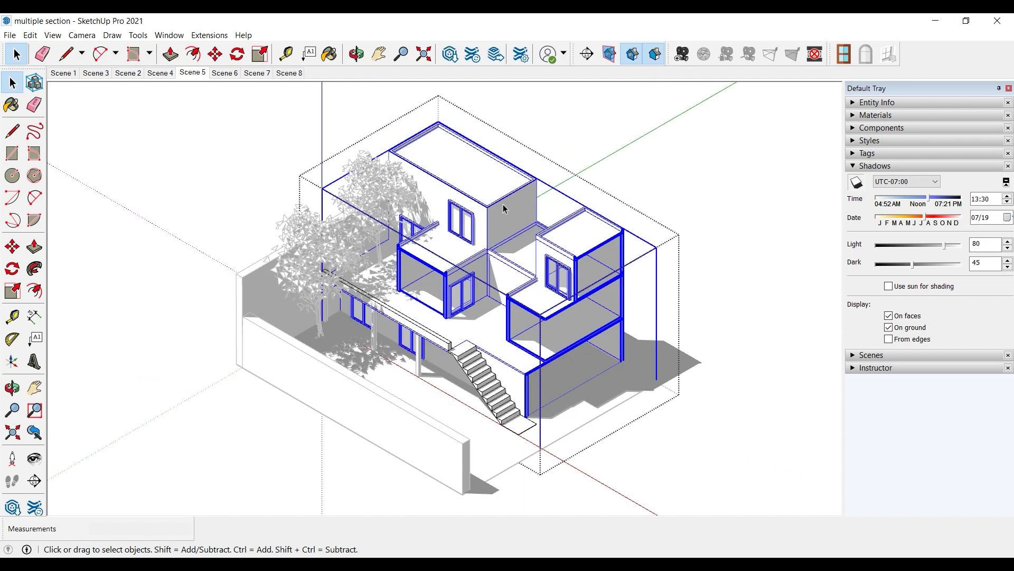
Open the top storey's group and select its walls together with both windows
double_click(503, 209)
click(503, 208)
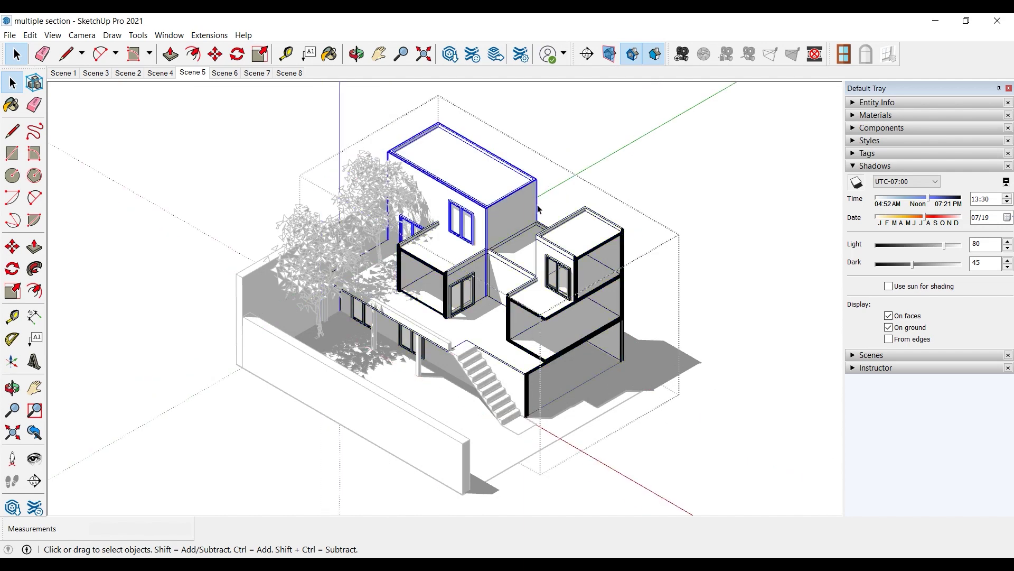
double_click(509, 210)
click(518, 166)
shift+click(467, 216)
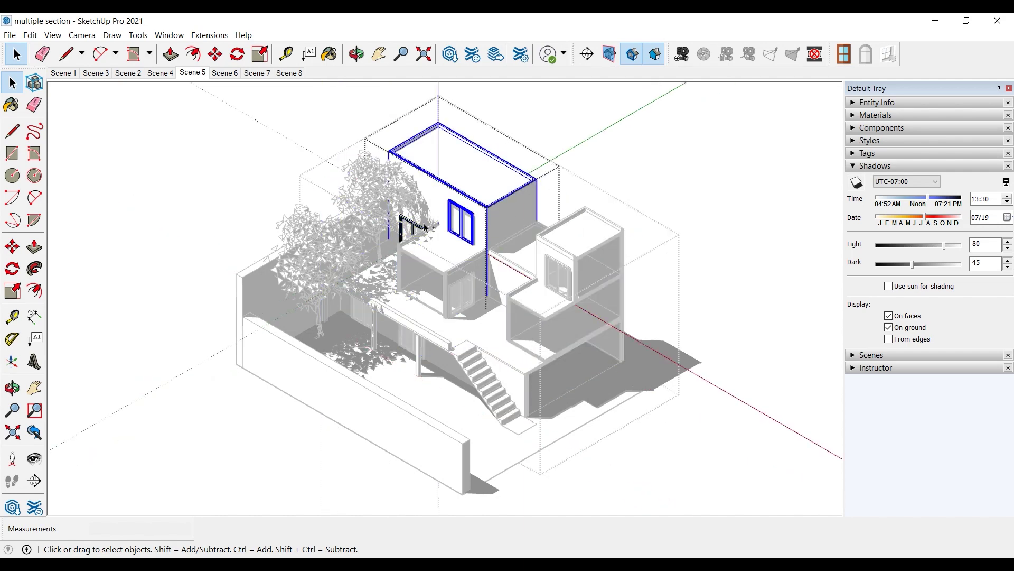
shift+click(423, 224)
right_click(453, 213)
key(Escape)
Place a section plane on the top storey's windowed front wall, move it about 68 cm inward, and exit the nested groups
click(586, 54)
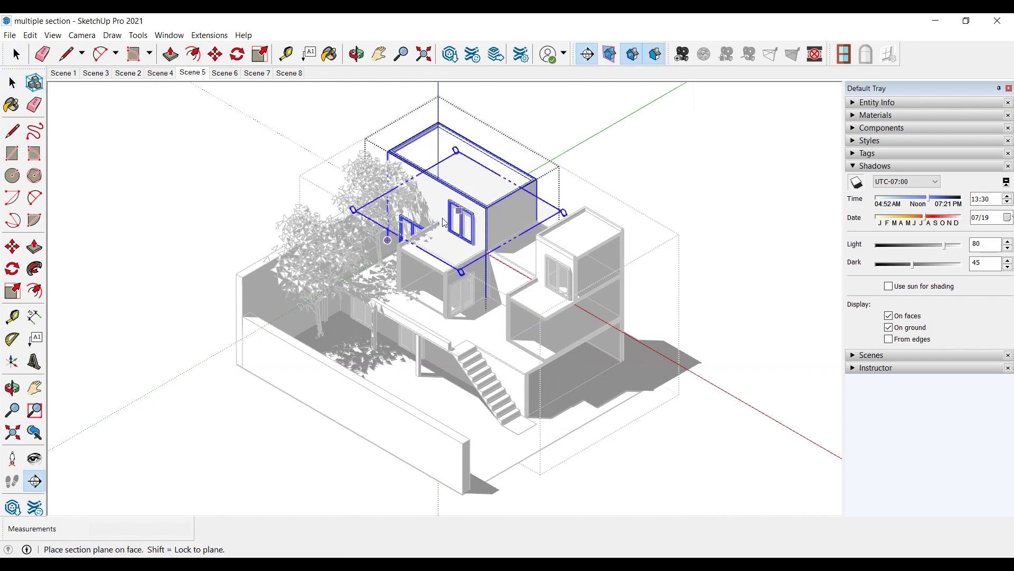
click(441, 217)
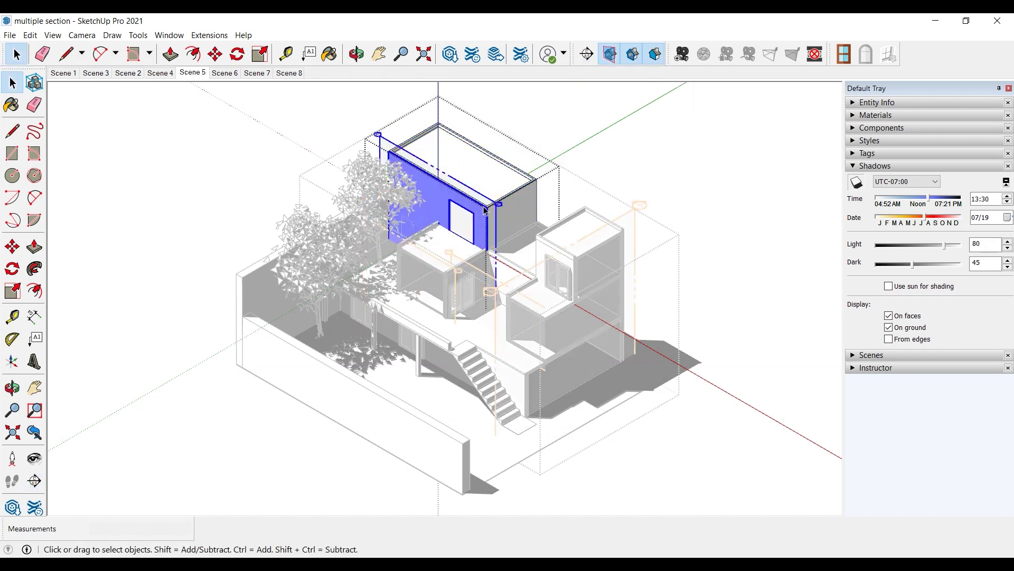
key(m)
click(446, 328)
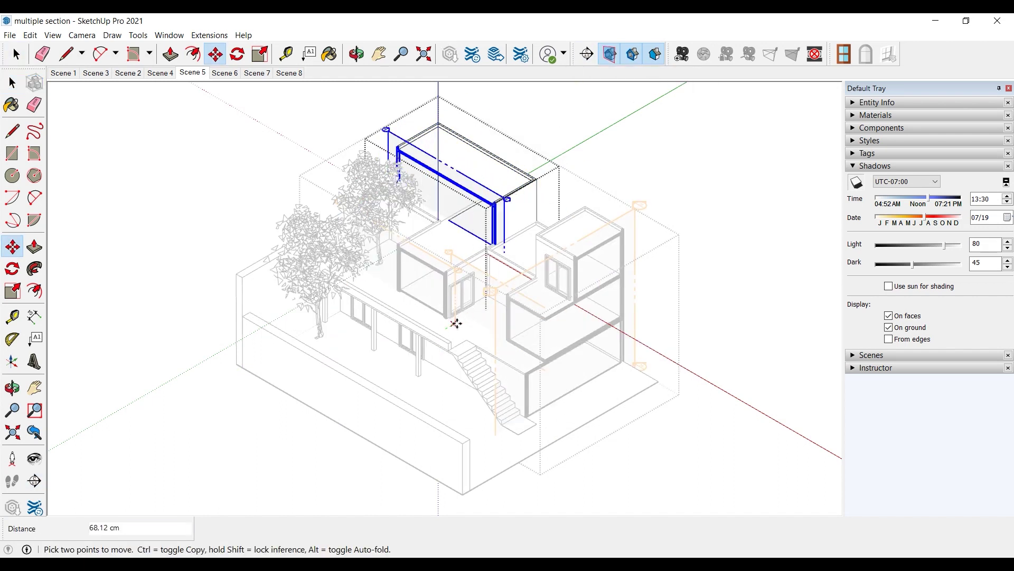
click(455, 324)
click(15, 60)
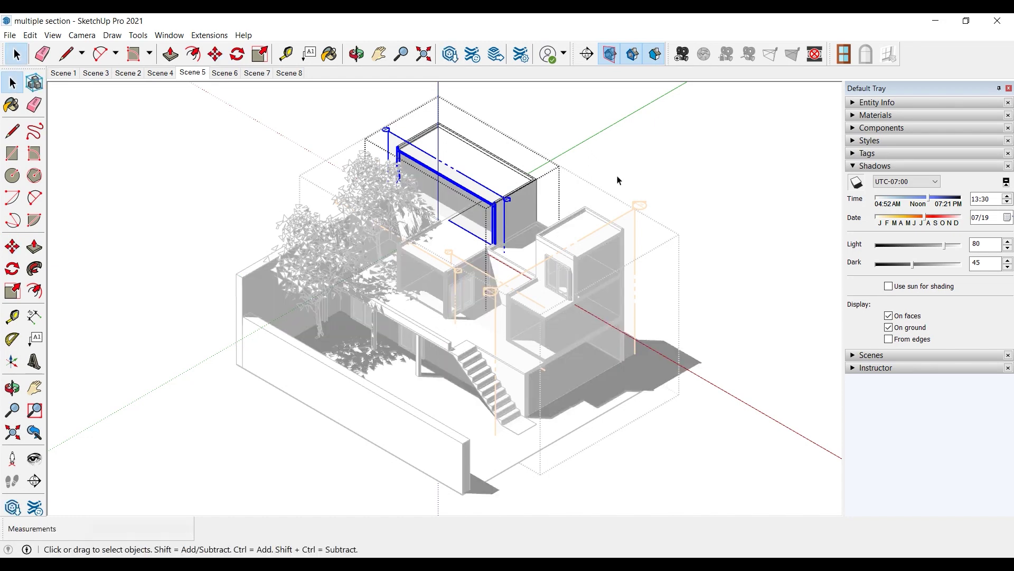
click(620, 180)
Hide the section plane outlines and switch the section cuts off and back on to compare the whole and cut house
click(609, 54)
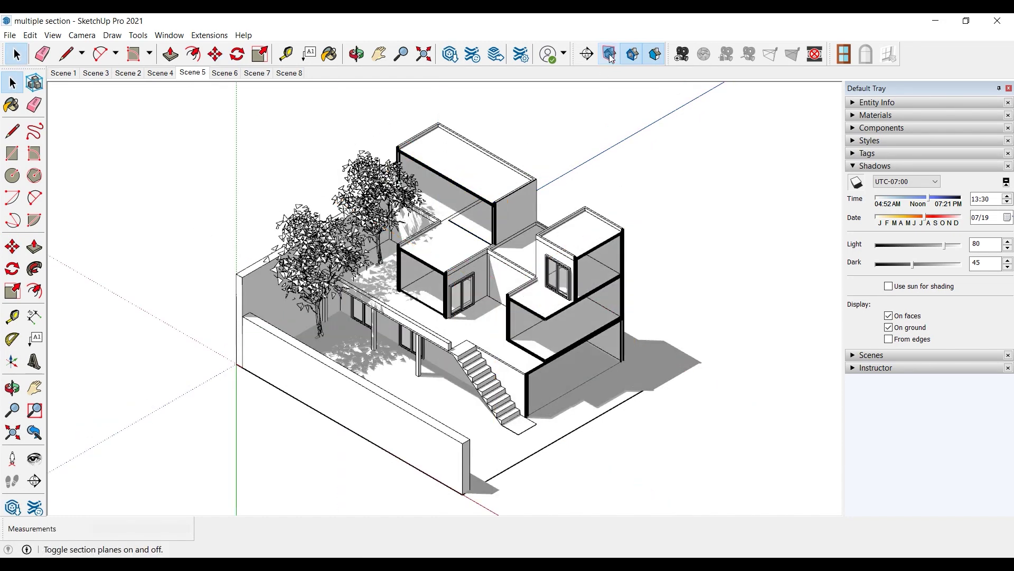
click(633, 54)
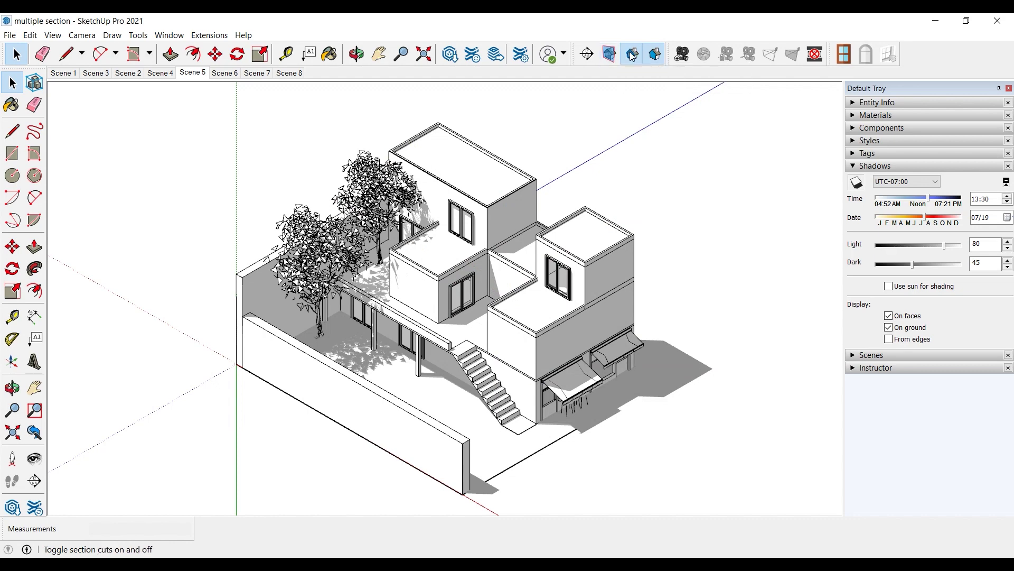
click(633, 54)
Open the boundary wall and ground group, cut its low front wall with a section plane moved inward, and exit the group
click(339, 391)
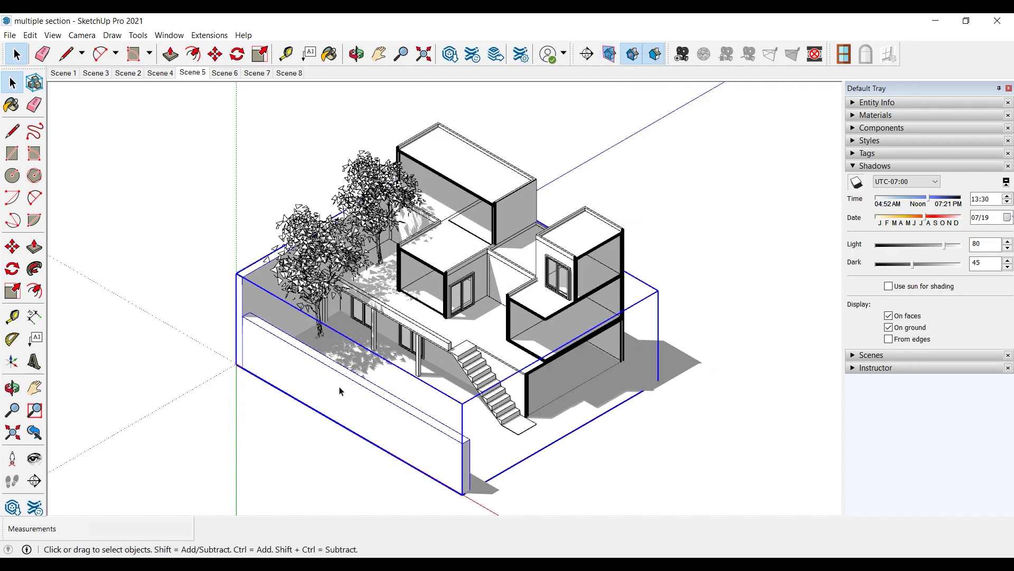
double_click(339, 391)
click(587, 53)
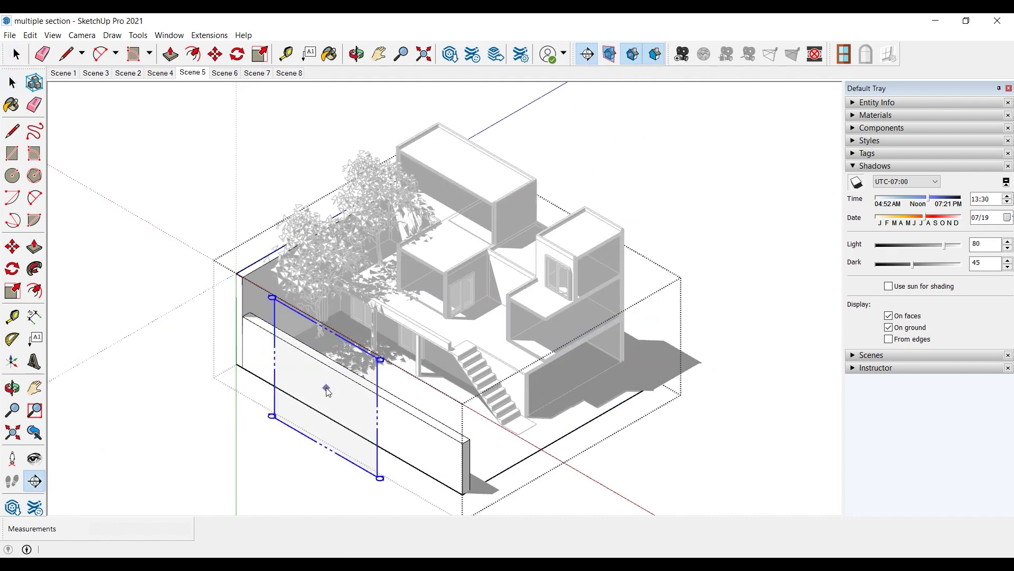
click(327, 390)
key(m)
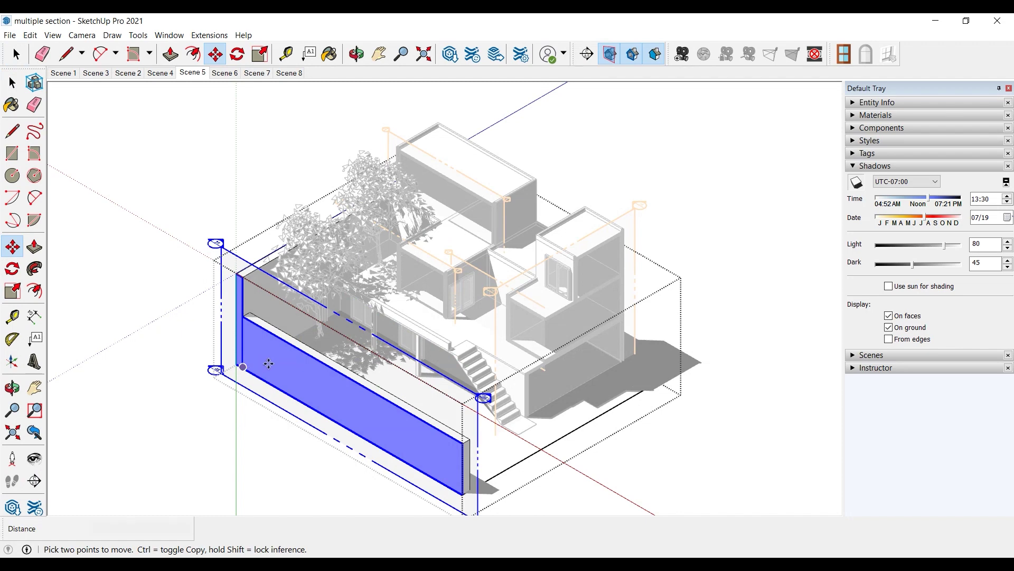
click(269, 363)
click(269, 364)
click(12, 82)
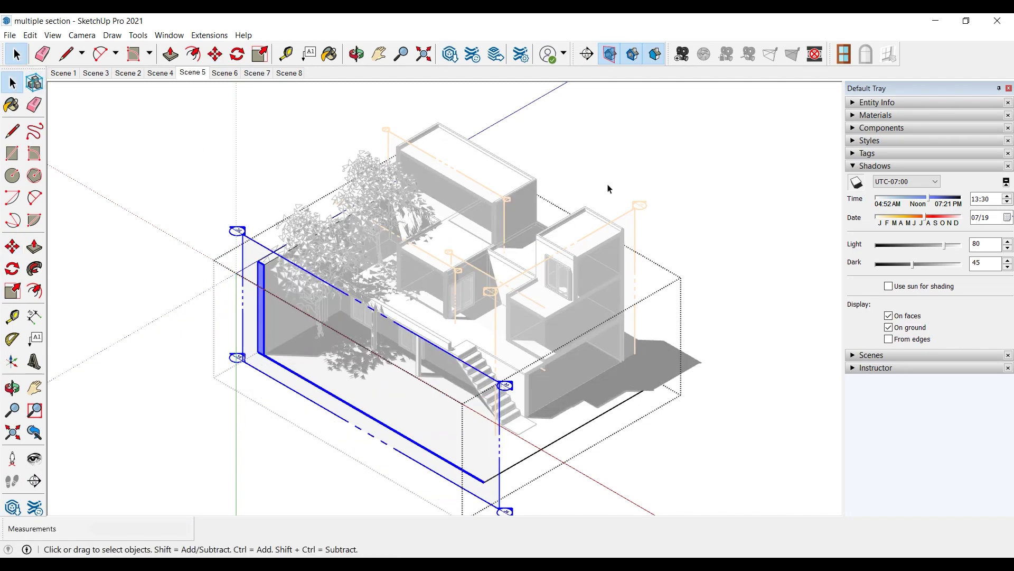
click(607, 189)
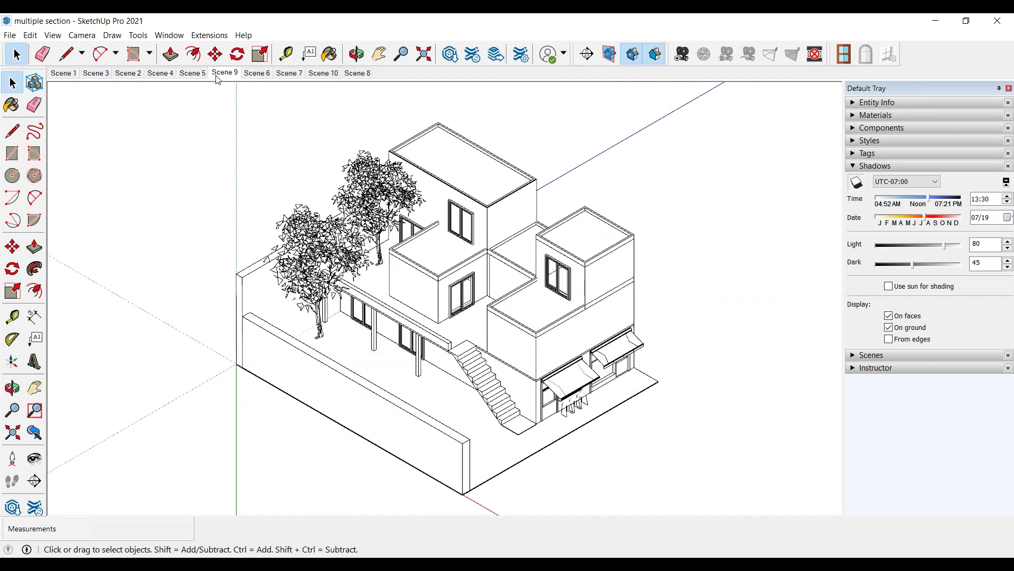
Recall Scene 9 and view the fully sectioned house in perspective projection from closer up
click(225, 73)
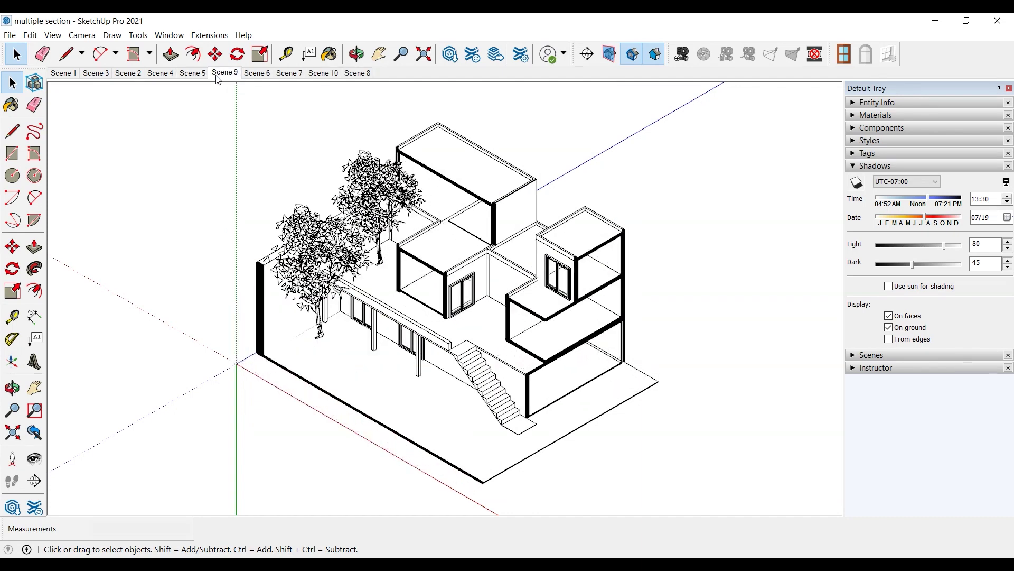
click(82, 35)
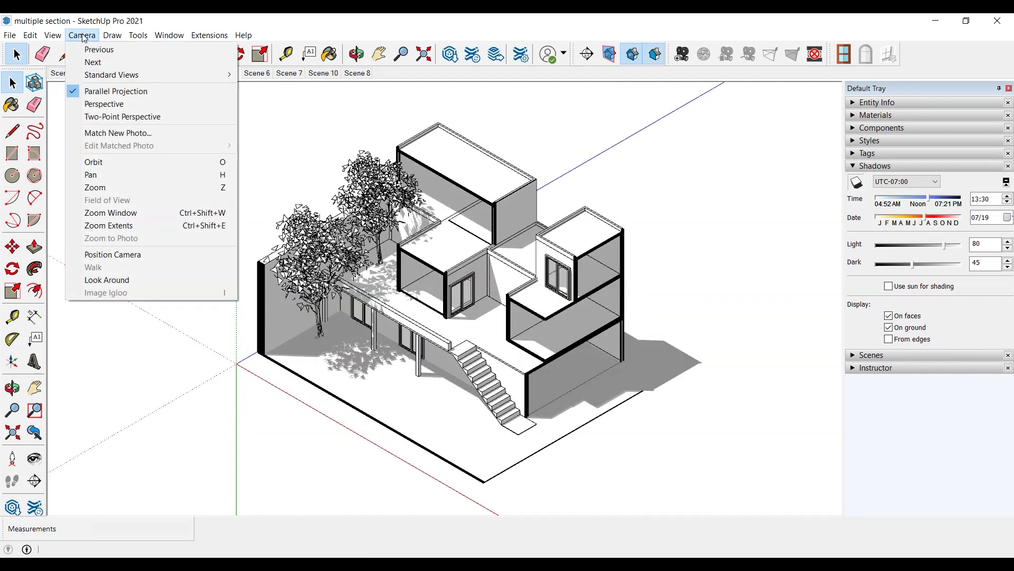
click(96, 104)
scroll(467, 268, up, 5)
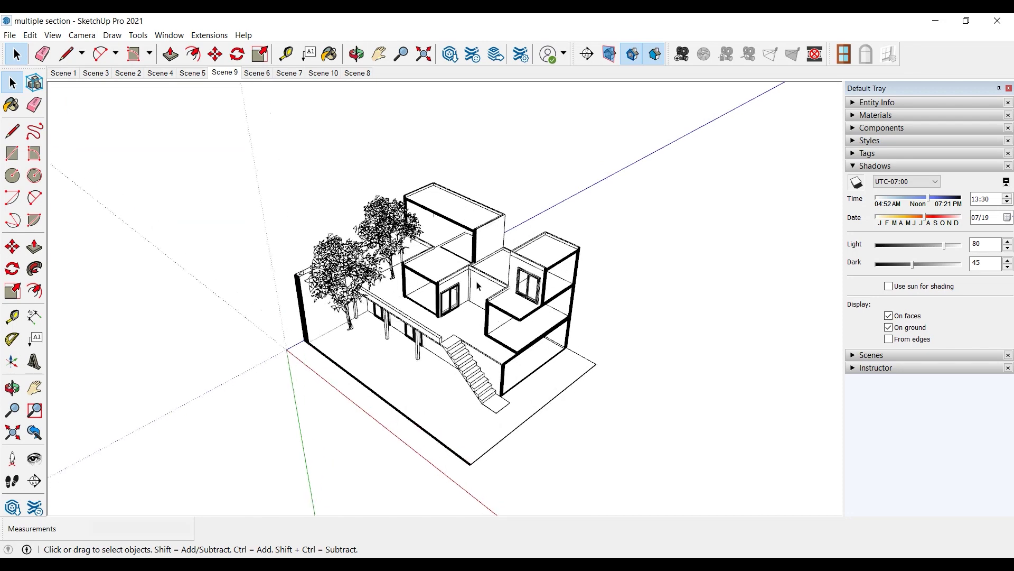
middle_drag(462, 268, 454, 249)
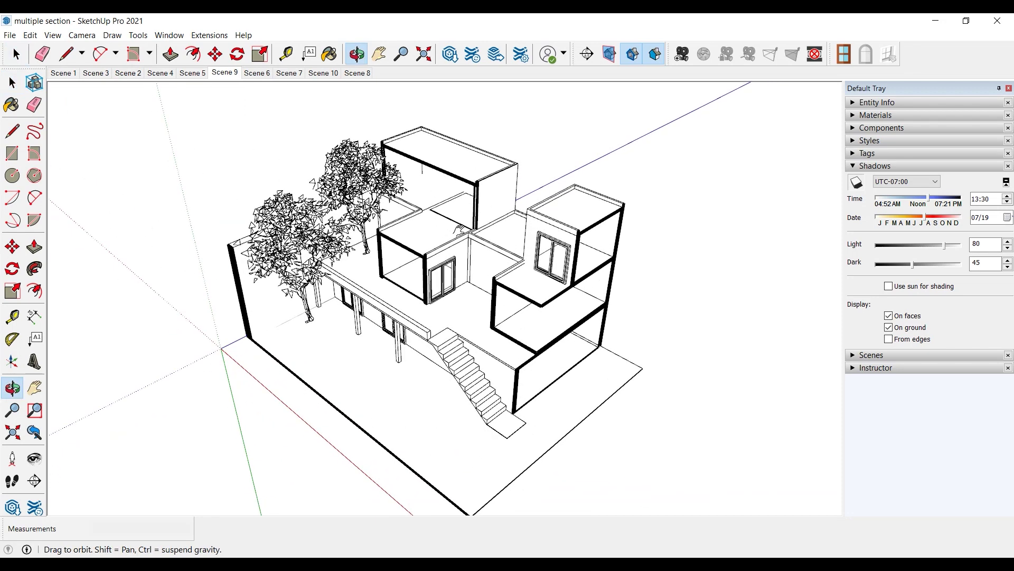
Restore the isometric standard view of the sectioned house in parallel projection
click(82, 35)
mouse_move(209, 82)
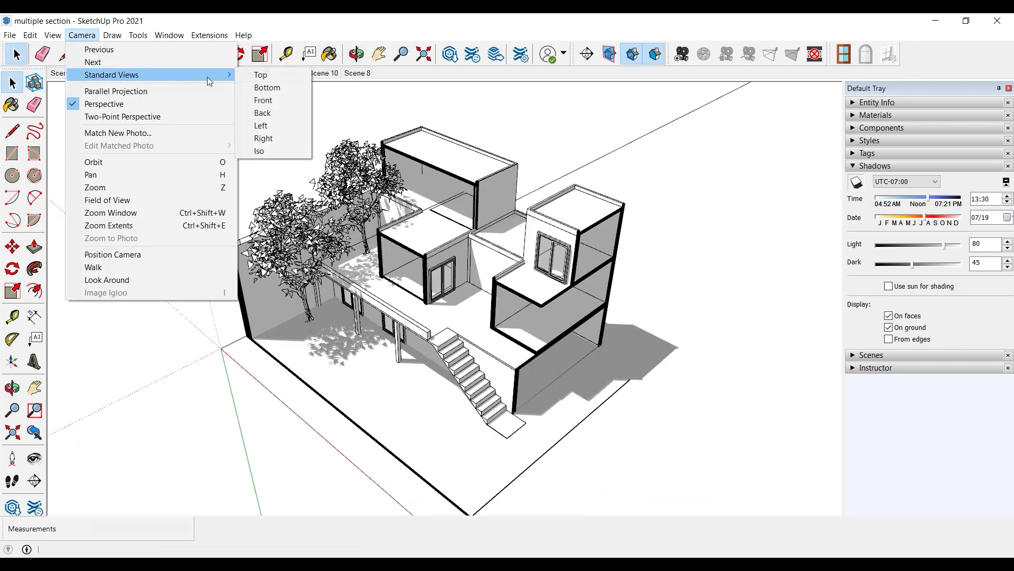
click(259, 151)
click(82, 34)
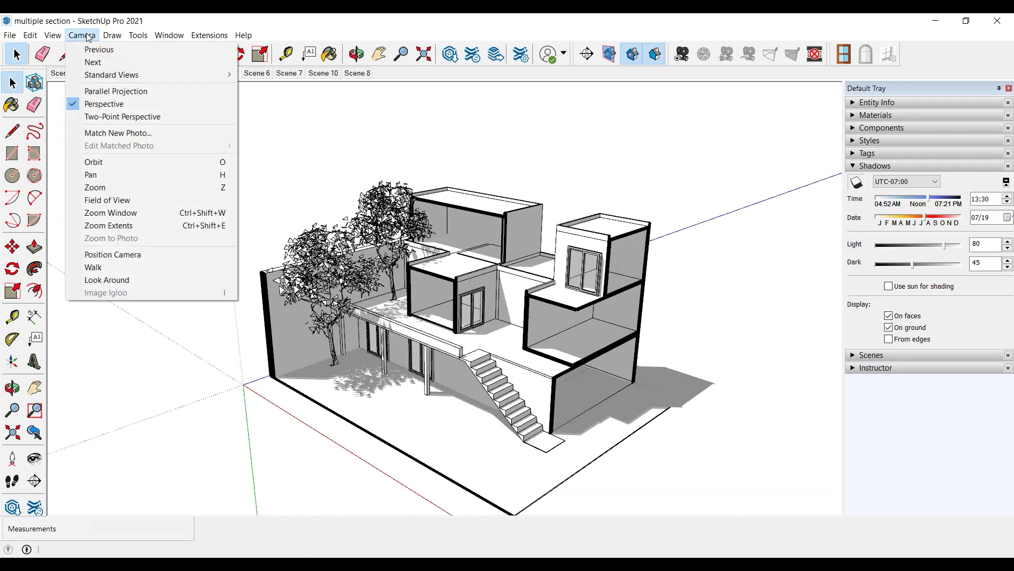
click(102, 92)
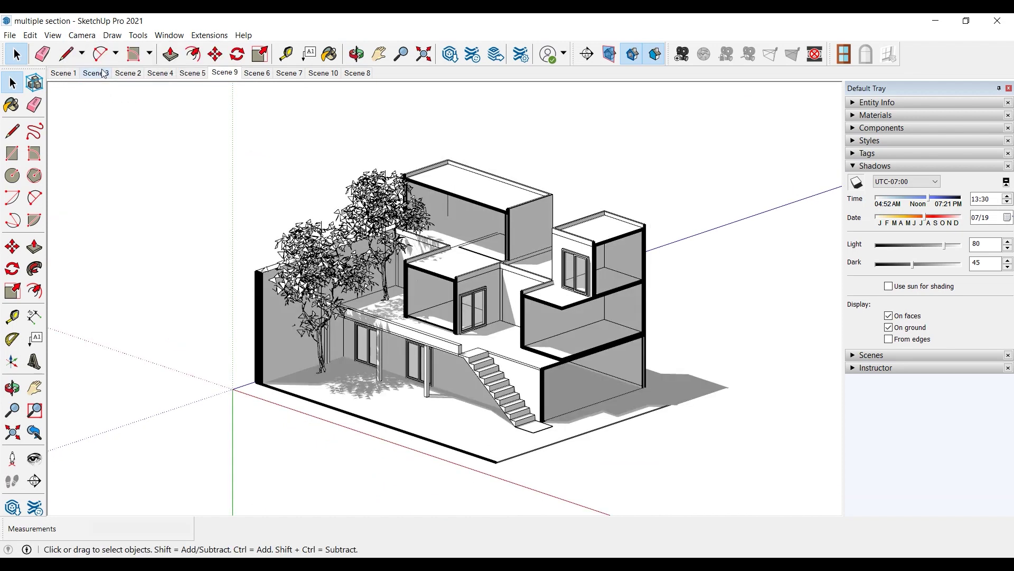
click(82, 35)
mouse_move(130, 77)
click(261, 152)
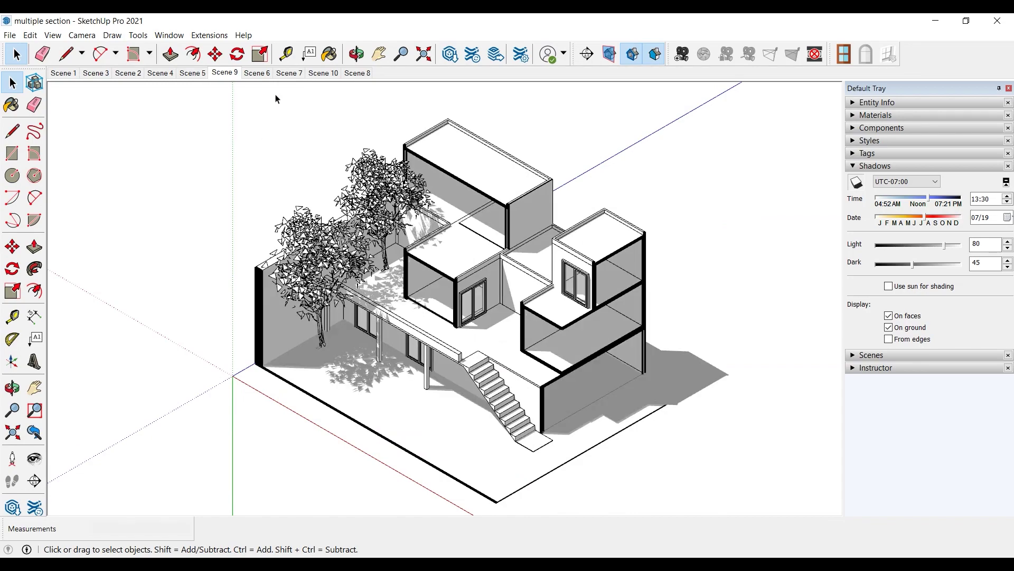
Recall Scene 6, set its camera to perspective, and switch to the frontal section view of Scene 10
click(265, 76)
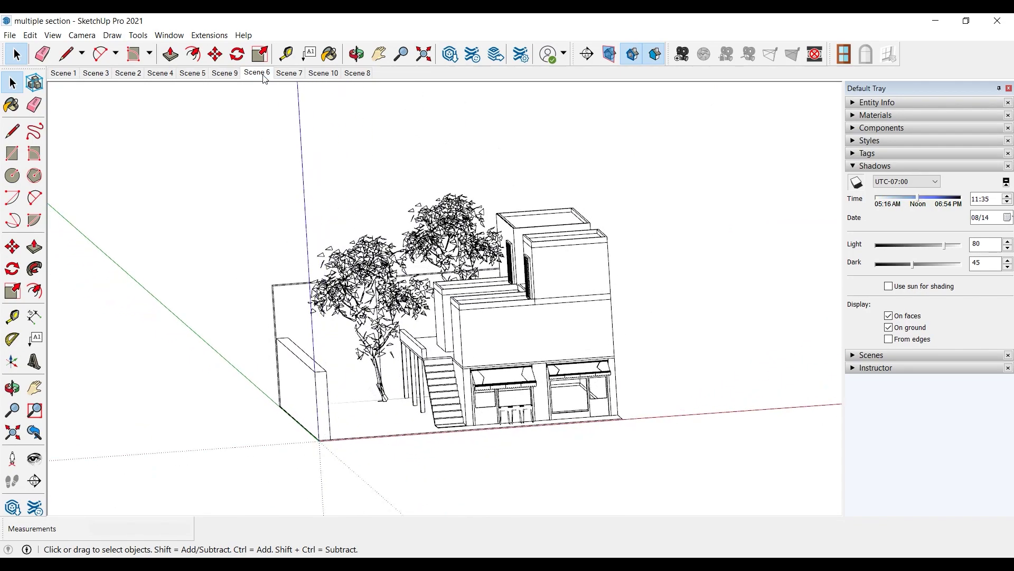
click(82, 34)
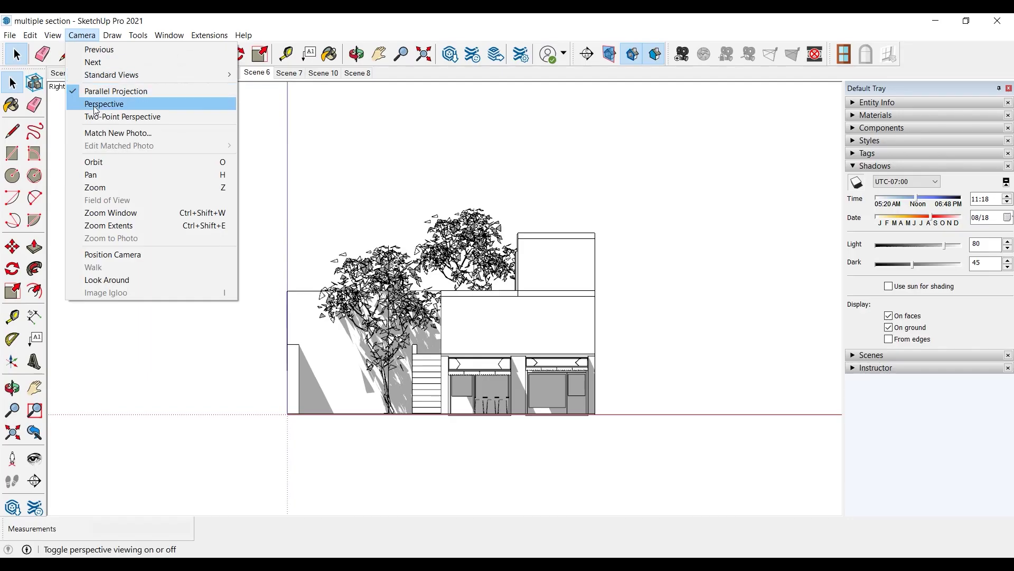
click(95, 103)
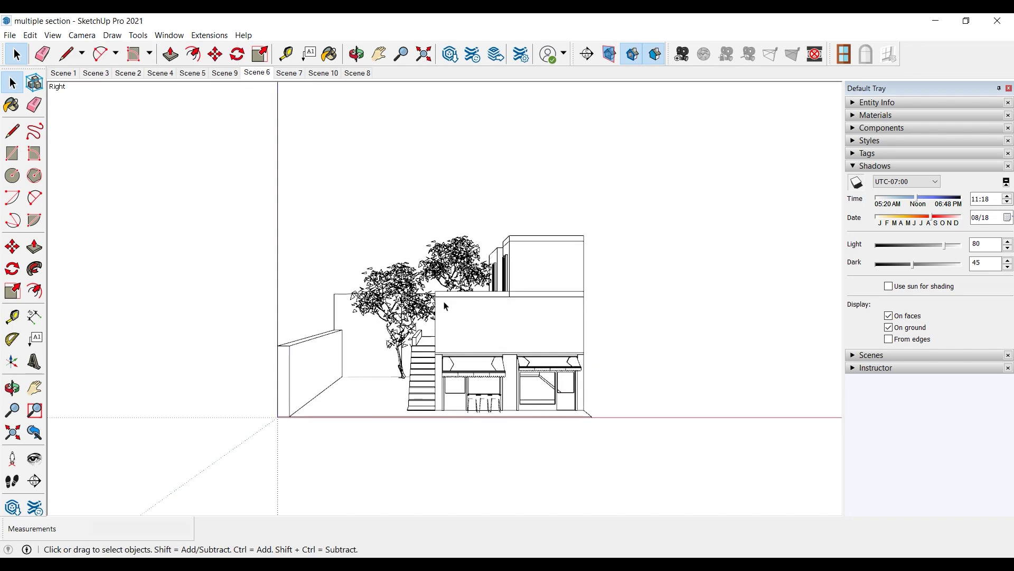
click(327, 74)
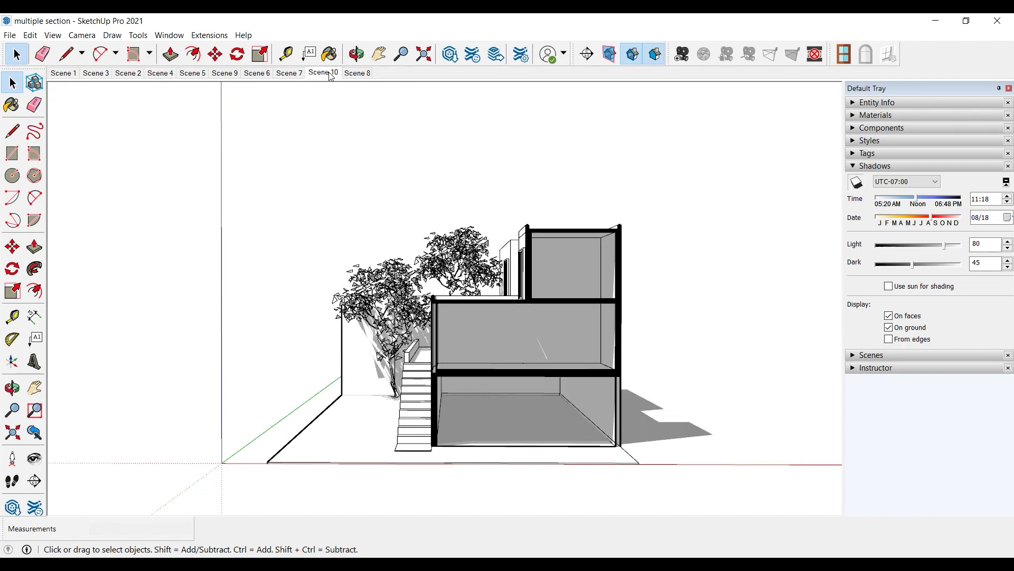
In Scene 8, place a horizontal section plane over the whole house and lower it about 213 cm through the upper rooms
click(357, 75)
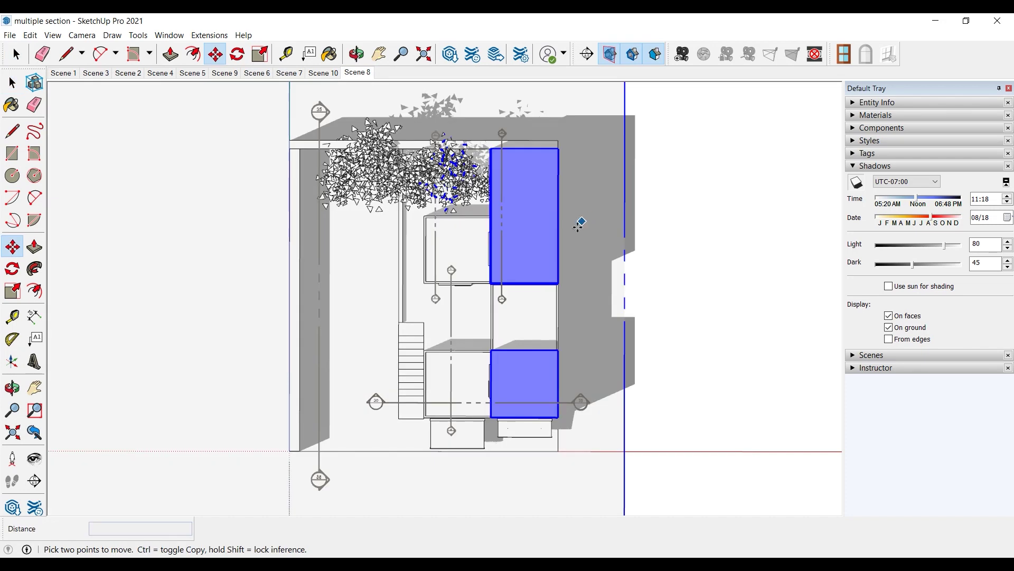
middle_drag(580, 224, 521, 73)
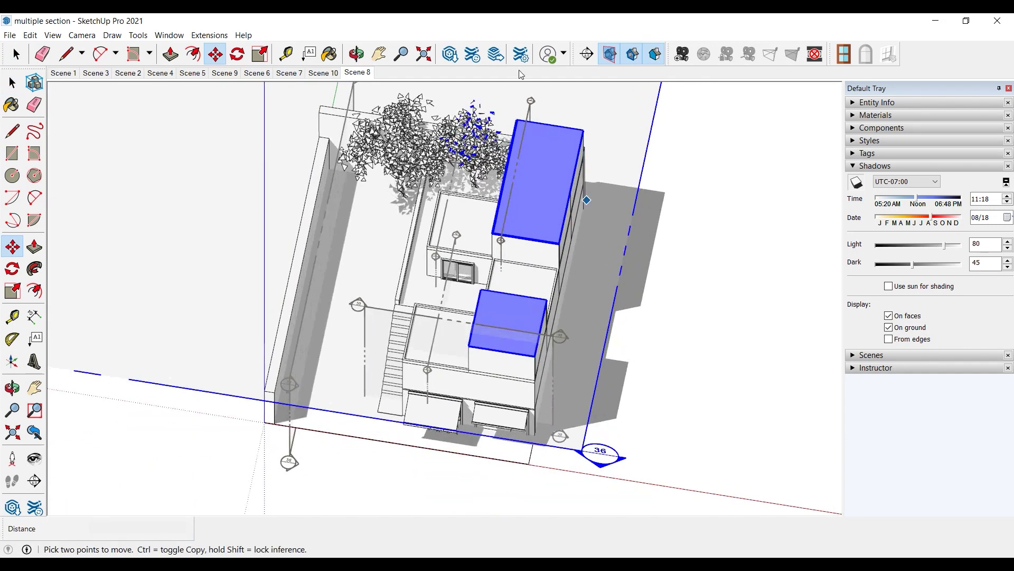
click(642, 145)
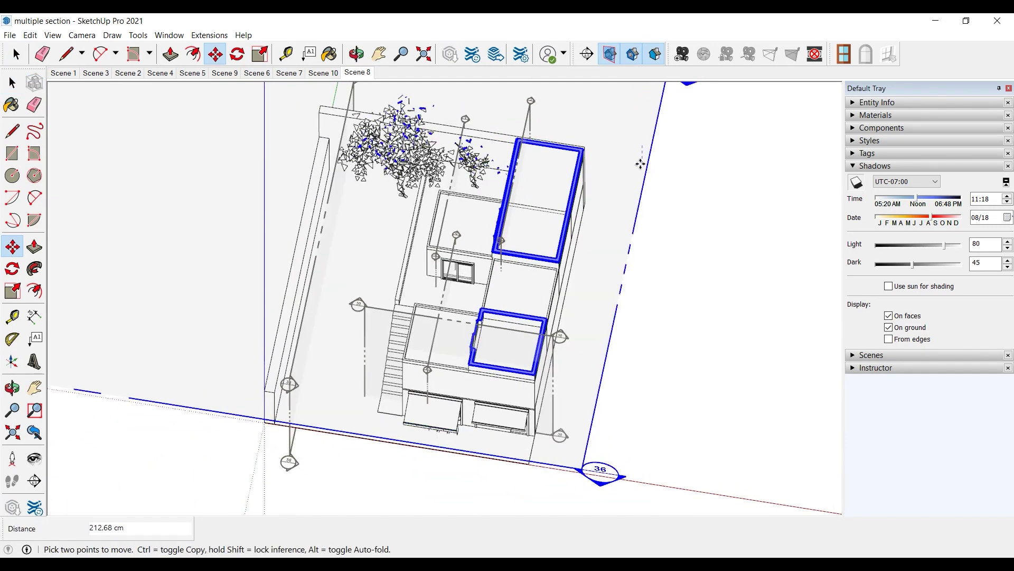
click(642, 164)
key(space)
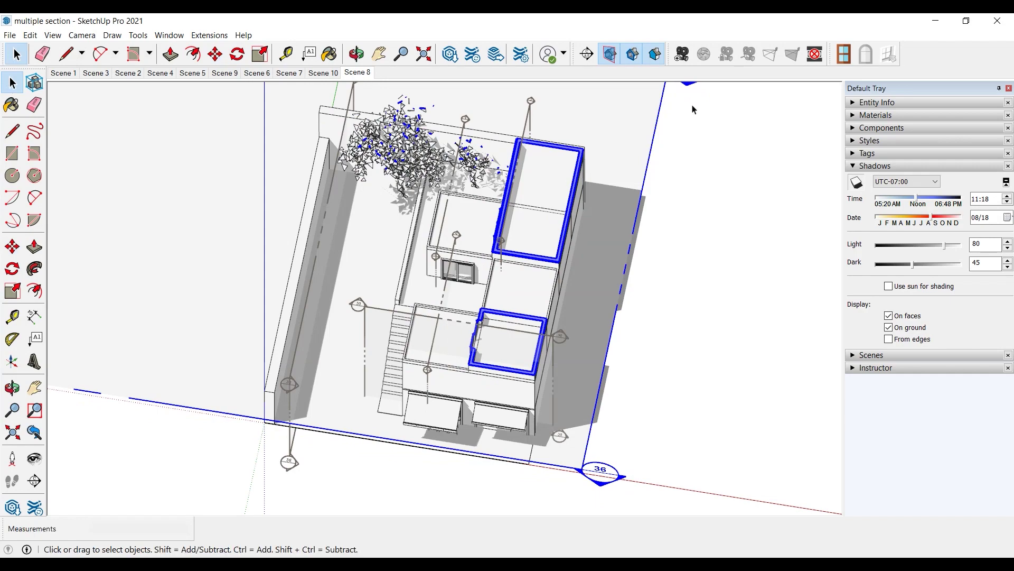
Recall Scene 7 and frame the front façade of the mirrored pair of houses
click(290, 73)
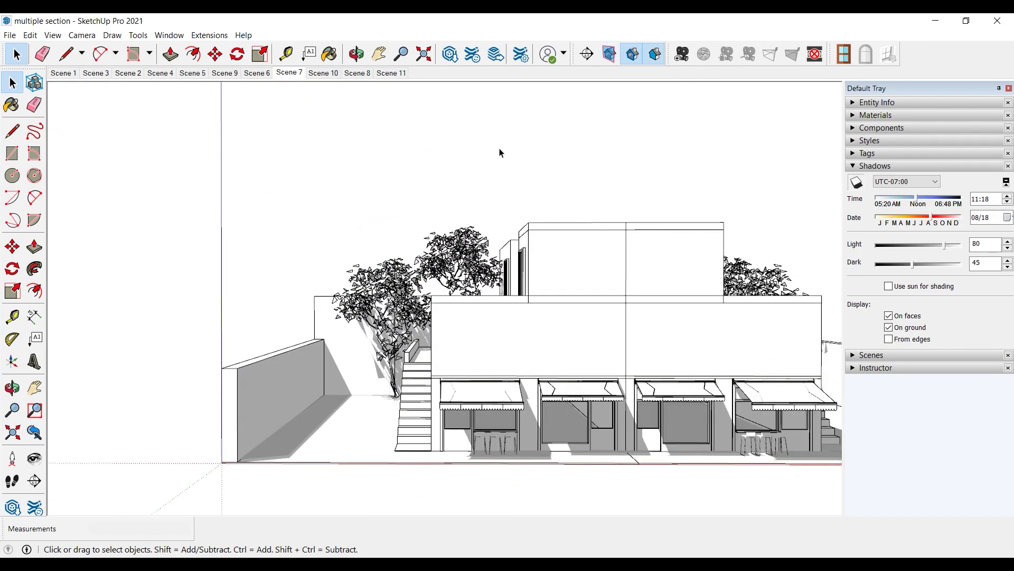
middle_drag(501, 153, 264, 167)
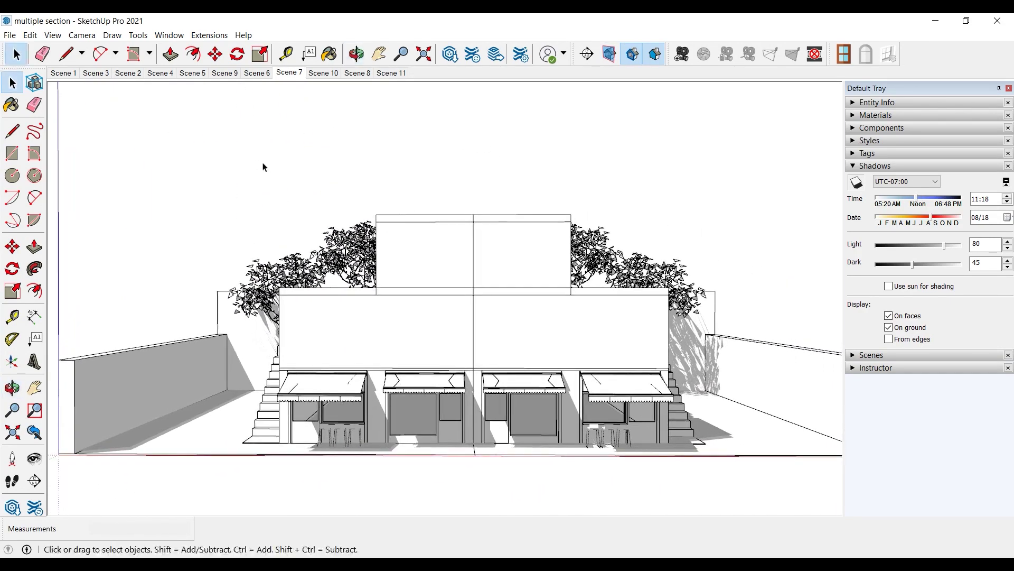
scroll(264, 168, down, 1)
shift+middle_drag(300, 172, 292, 168)
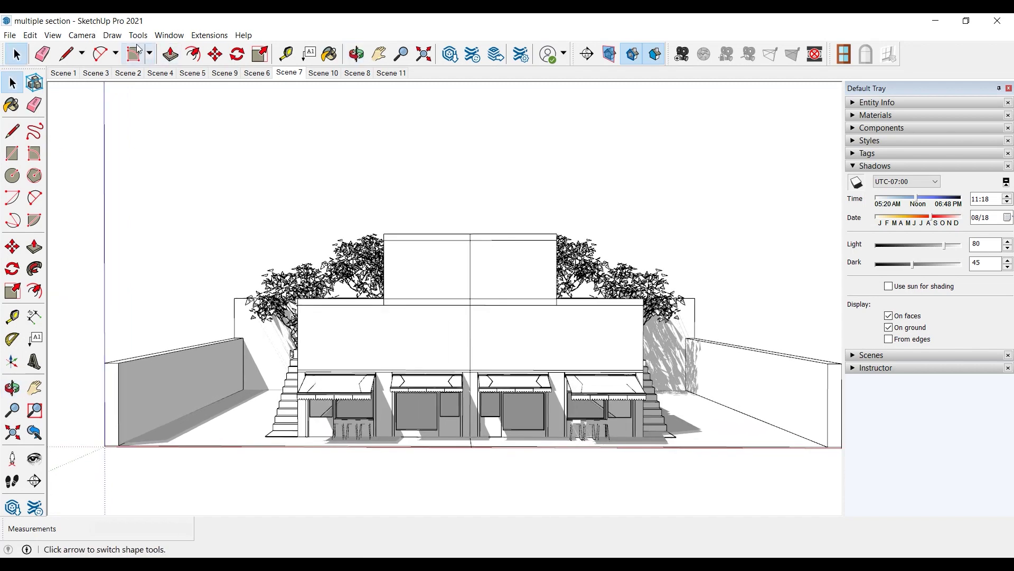
Set the camera to two-point perspective for the mirrored houses' façade and save the view as a new scene
click(82, 35)
click(104, 95)
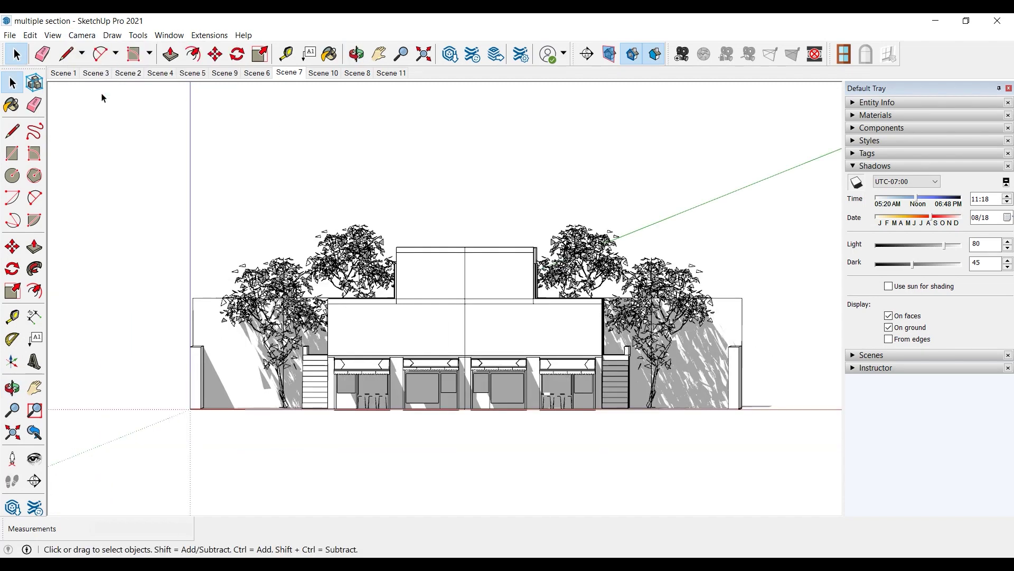
click(82, 35)
click(153, 116)
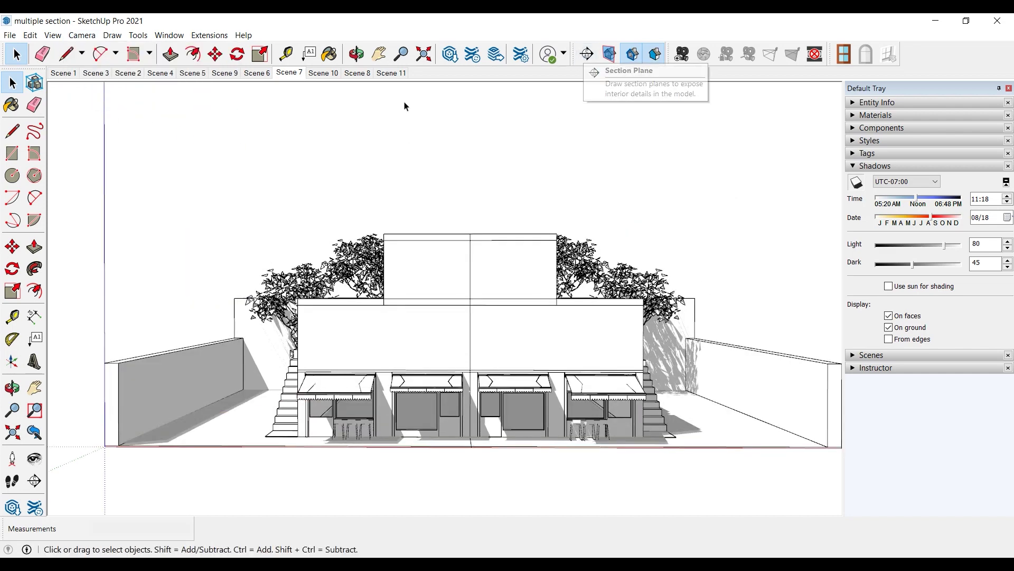
right_click(405, 80)
click(427, 110)
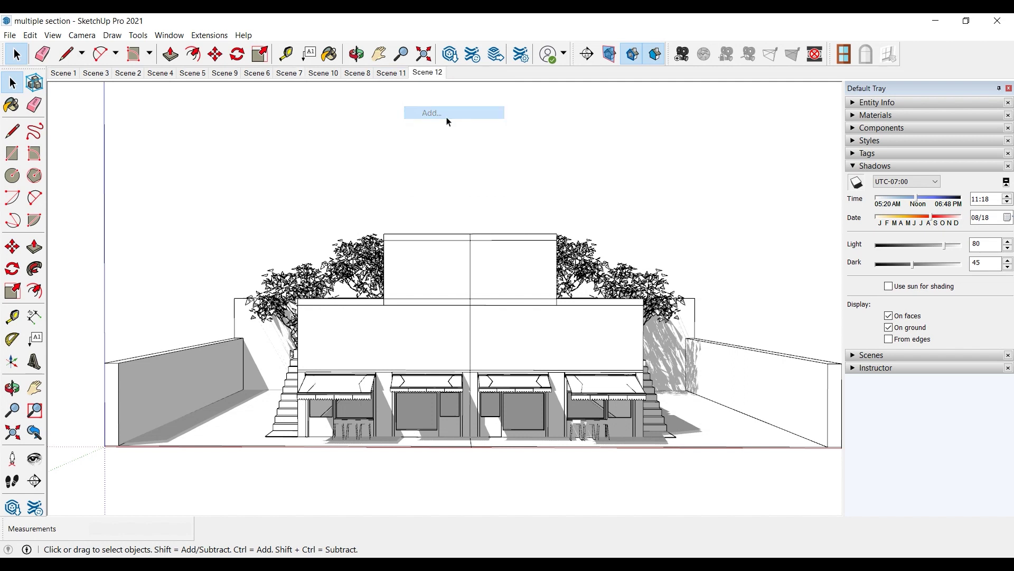
Place a section plane parallel to the mirrored houses' front façade and move it about 168 cm into the rooms
click(586, 54)
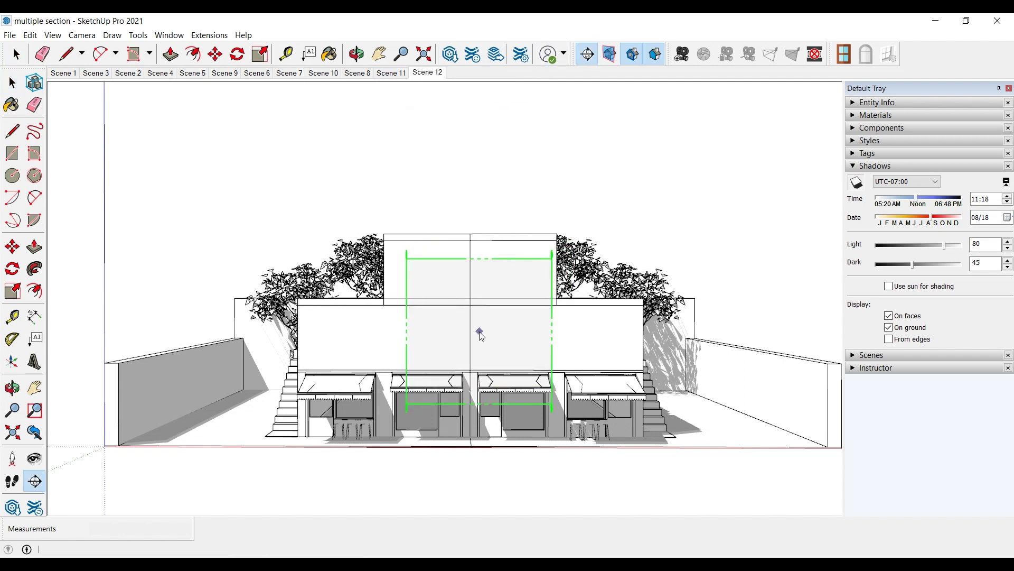
click(481, 332)
key(ctrl+a)
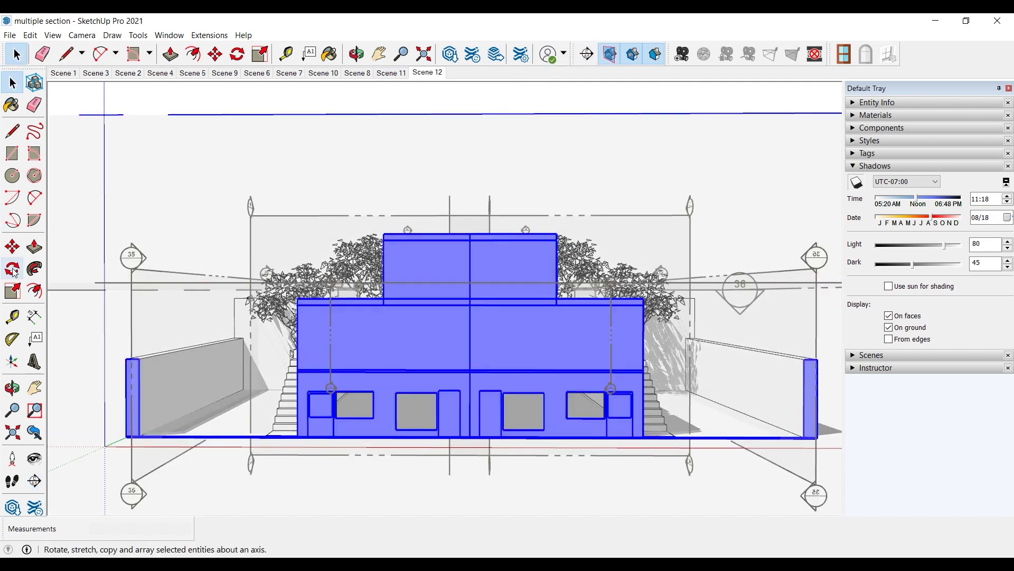
click(12, 246)
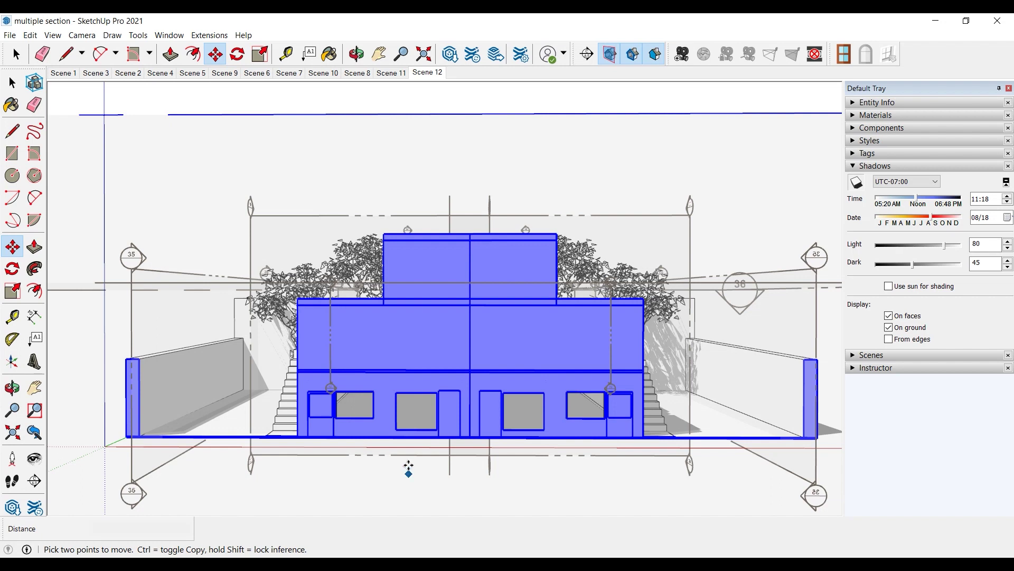
click(408, 468)
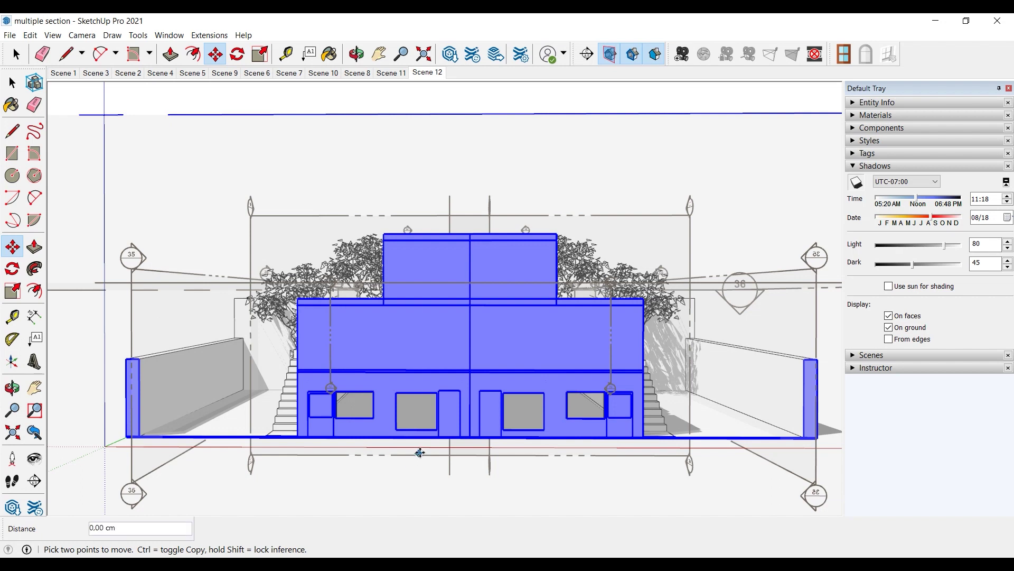
key(Escape)
click(417, 455)
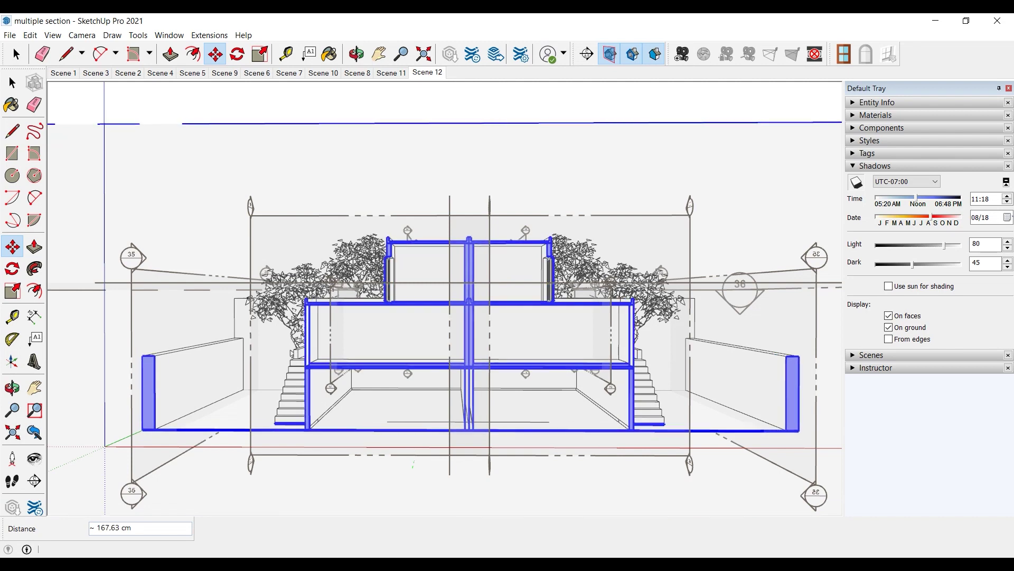
Hide the section plane symbols and save the sectioned two-point perspective as a new scene
click(13, 83)
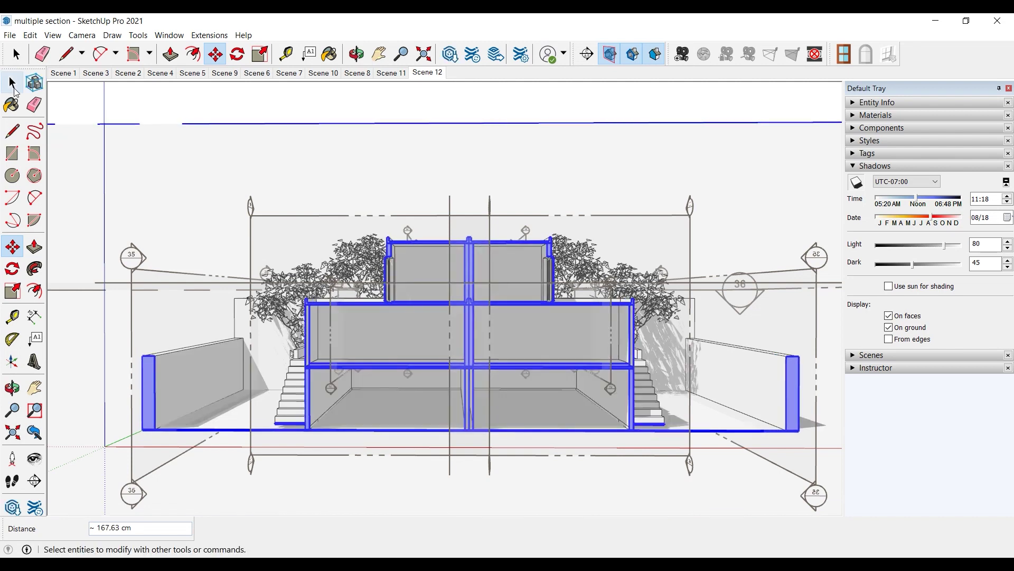
click(611, 54)
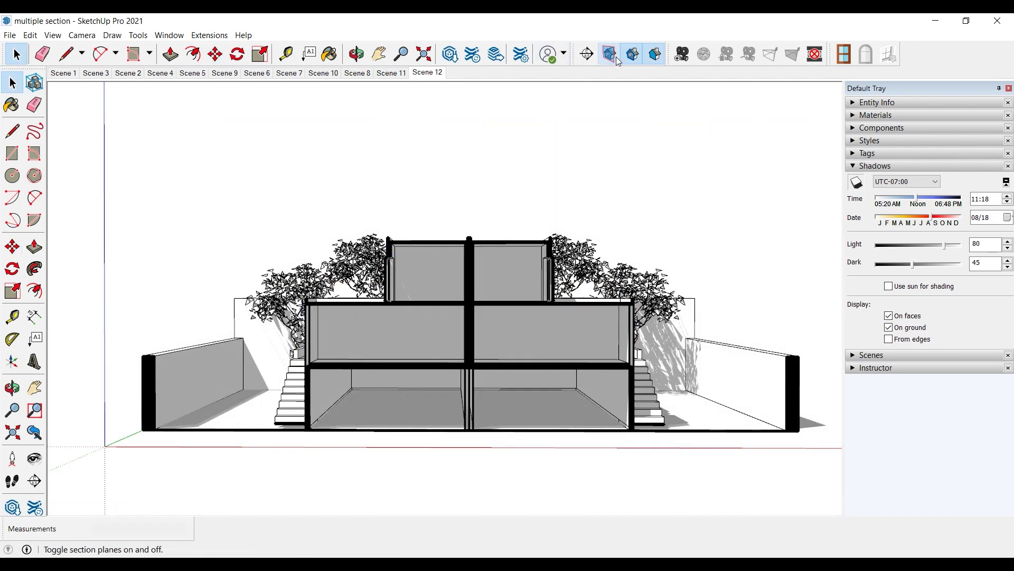
Switch between Scene 12 and Scene 13 to compare the uncut façade with its perspective section
click(427, 73)
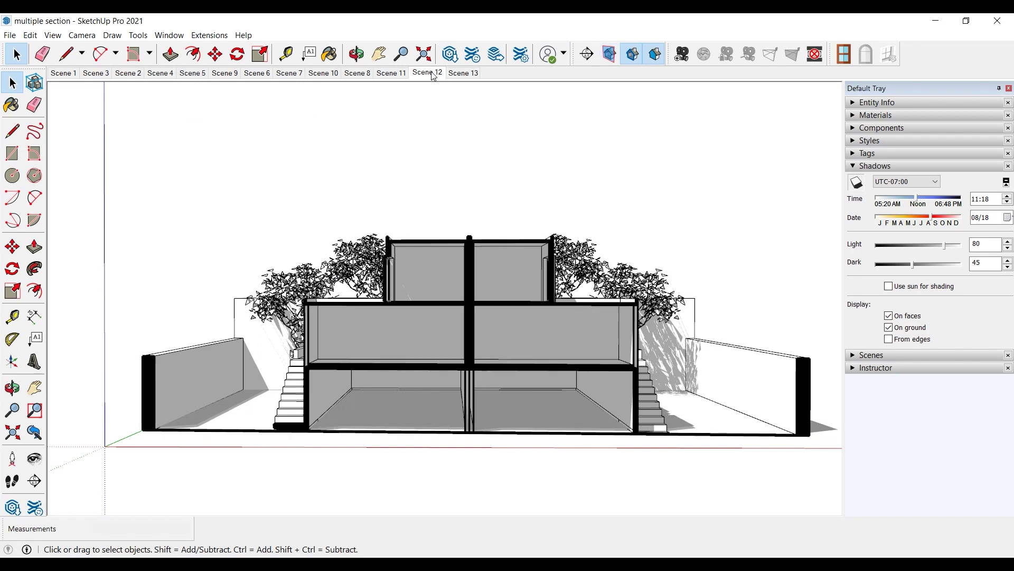
click(472, 74)
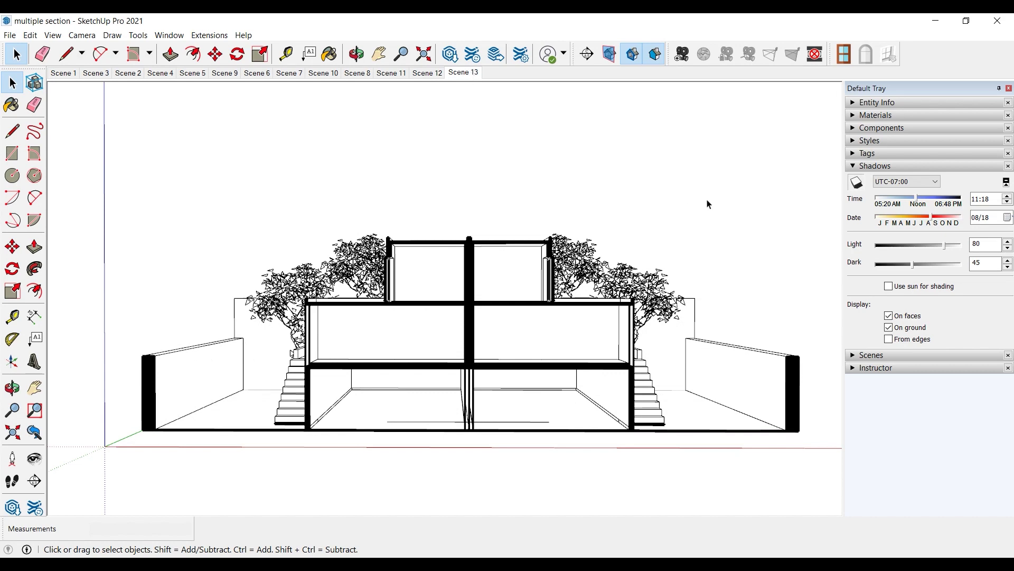
click(429, 72)
Recall the isometric Scene 5, then Scene 9, to compare the whole house with its multiple section cuts
click(202, 77)
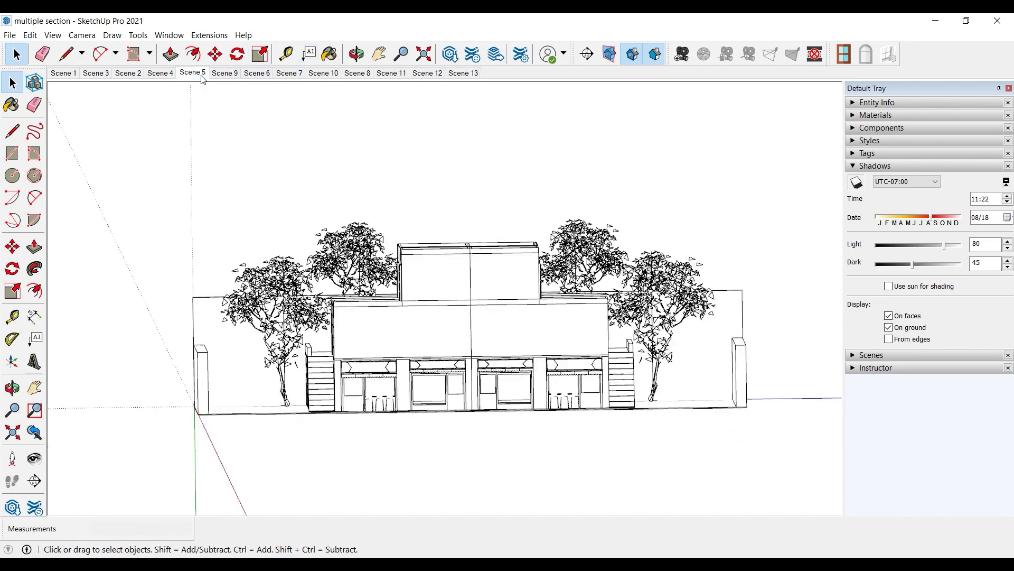
click(232, 74)
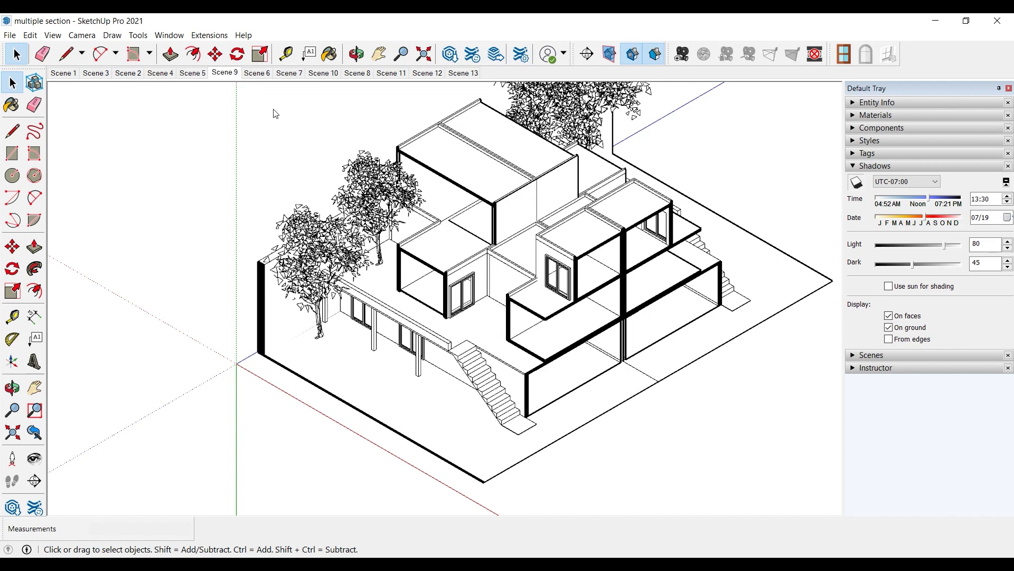
shift+middle_drag(277, 115, 227, 159)
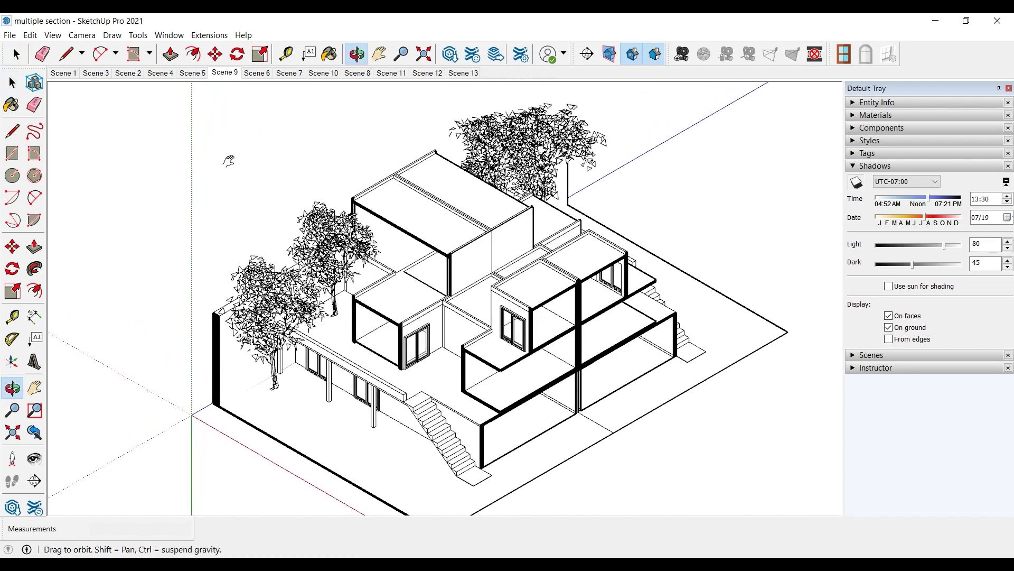